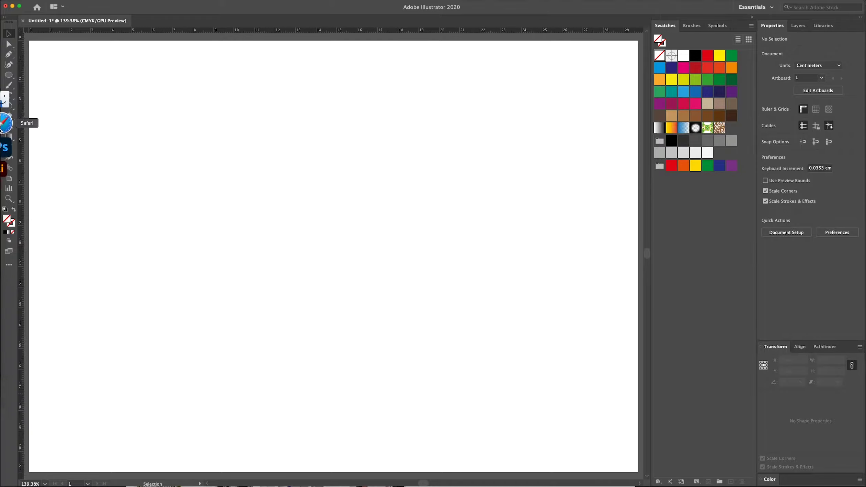
Copy the call-center headset photo from the Safari browser.
{"action": "left_click", "coordinate": [6, 121]}
{"action": "right_click", "coordinate": [476, 107]}
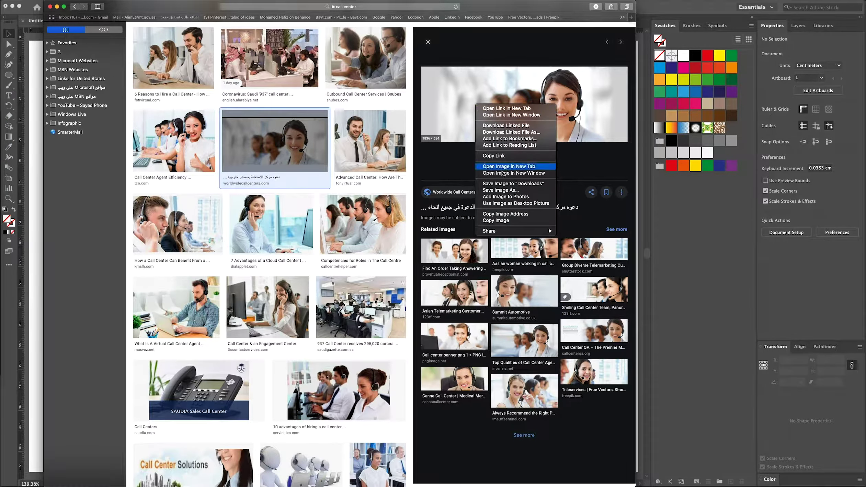
{"action": "left_click", "coordinate": [495, 220]}
{"action": "key", "text": "super+Tab"}
Paste the photo into Illustrator, shrink it proportionally and move it to the top as a banner.
{"action": "key", "text": "a"}
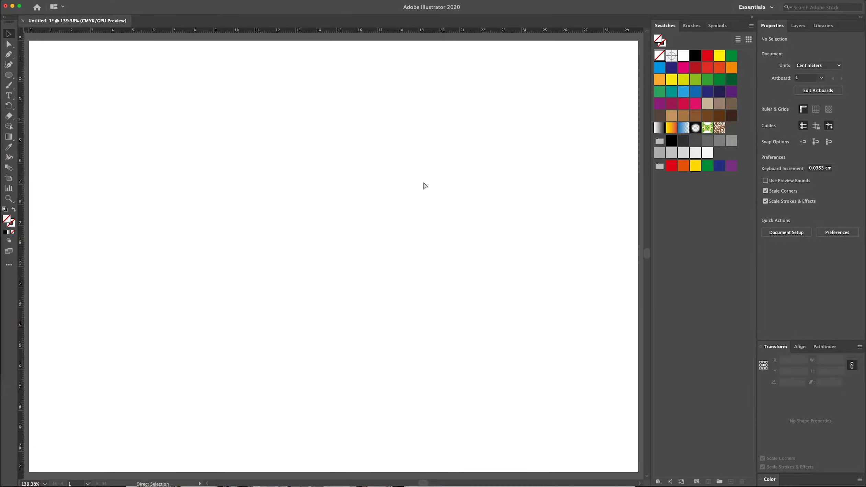
{"action": "key", "text": "super+v"}
{"action": "key", "text": "super+1"}
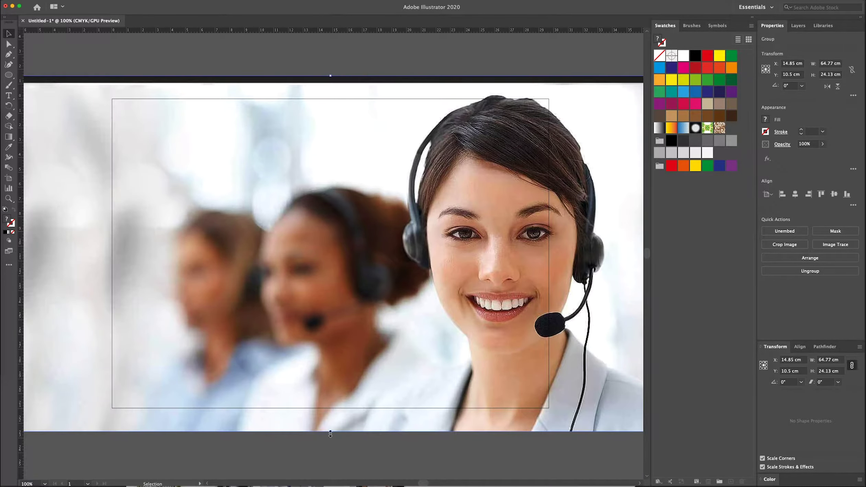
{"action": "left_click_drag", "start_coordinate": [330, 433], "coordinate": [330, 309]}
{"action": "key", "text": "super+0"}
{"action": "left_click_drag", "start_coordinate": [331, 253], "coordinate": [330, 153]}
{"action": "key", "text": "super+equal"}
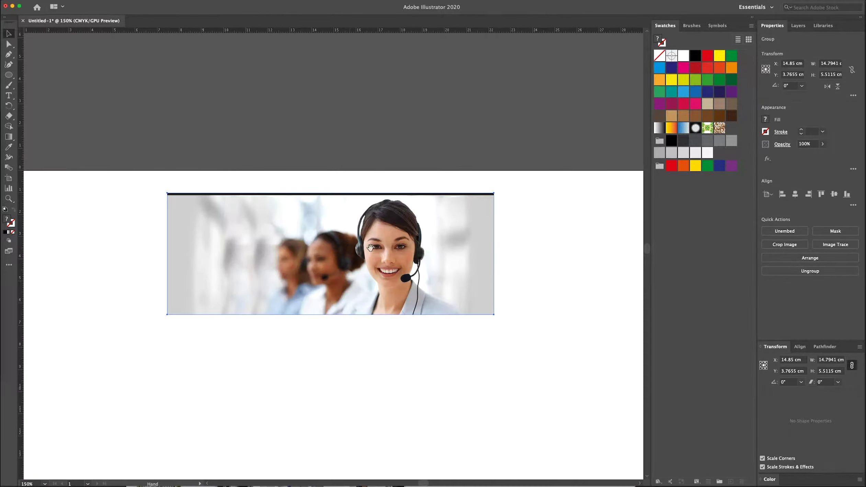
{"action": "left_click_drag", "start_coordinate": [371, 247], "coordinate": [372, 89]}
{"action": "left_click", "coordinate": [393, 271]}
Draw a 5 × 5 cm circle with the Ellipse tool (L).
{"action": "key", "text": "l"}
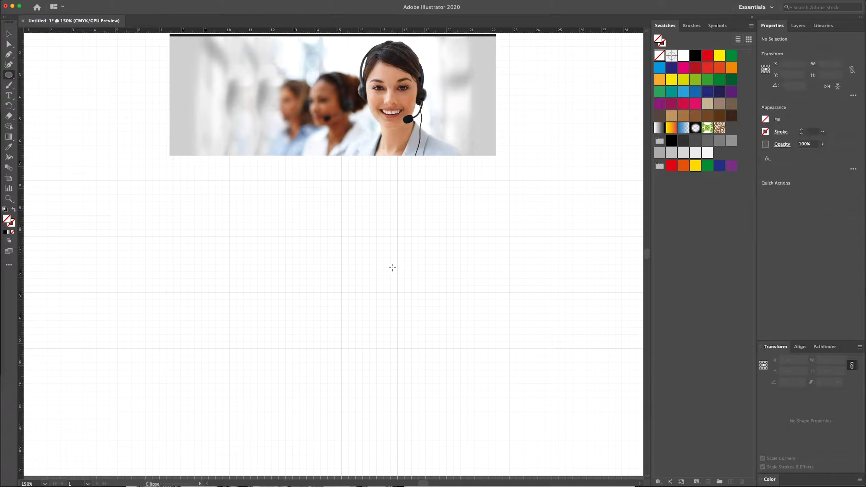
{"action": "left_click", "coordinate": [341, 293]}
{"action": "key", "text": "Tab"}
{"action": "type", "text": "5"}
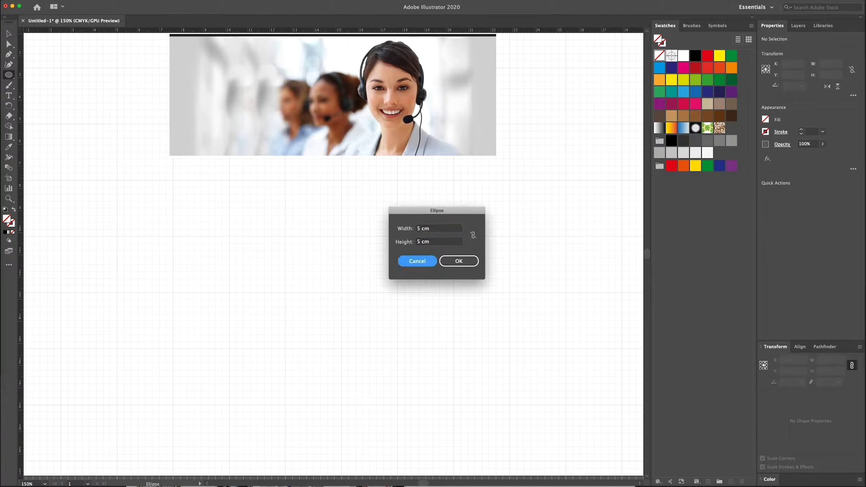
{"action": "key", "text": "Return"}
Reposition the circle and give it a thin black outline with no fill.
{"action": "key", "text": "v"}
{"action": "key", "text": "super+equal"}
{"action": "key", "text": "super+equal"}
{"action": "left_click_drag", "start_coordinate": [332, 253], "coordinate": [332, 256]}
{"action": "key", "text": "super+equal"}
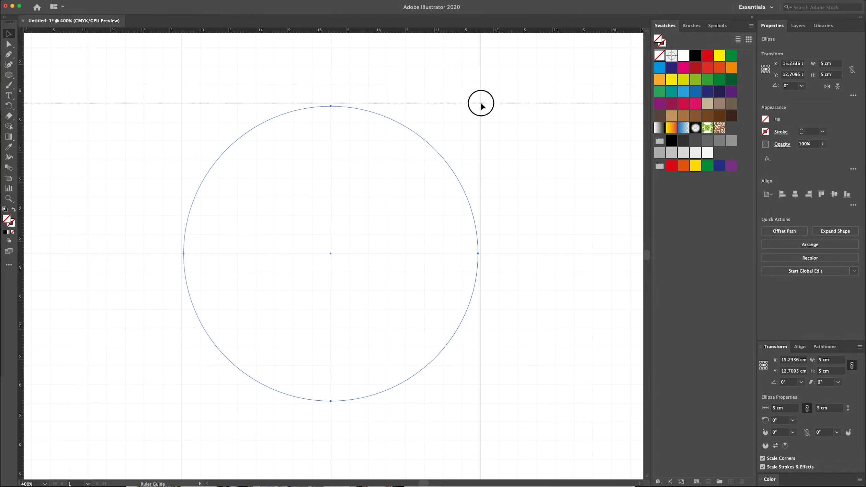
{"action": "left_click", "coordinate": [481, 102]}
{"action": "key", "text": "super+a"}
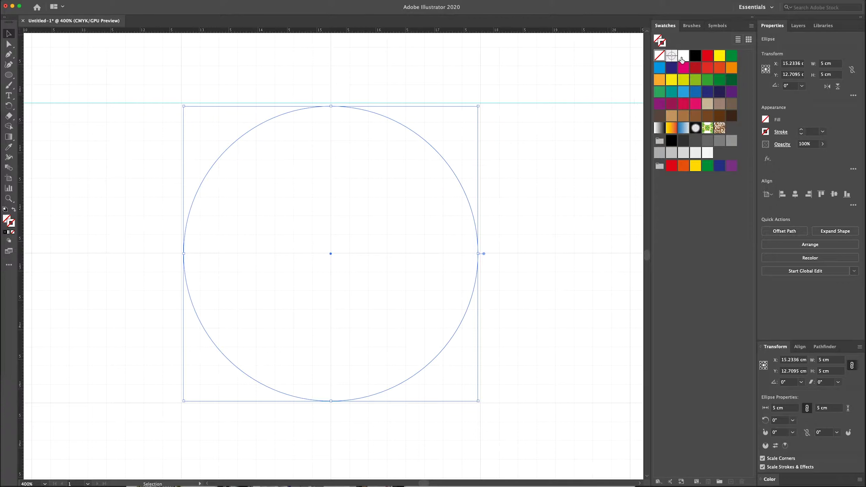
{"action": "left_click", "coordinate": [682, 58]}
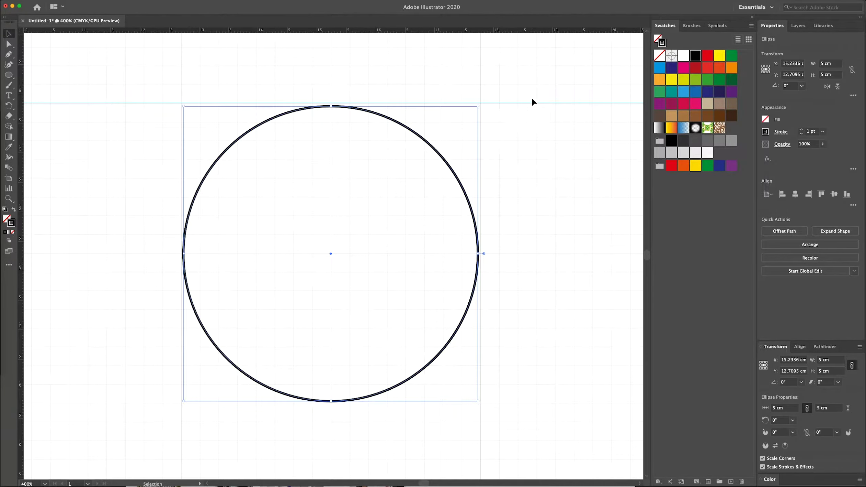
Place guides at the circle's left, bottom and right edges and across its upper part.
{"action": "left_click_drag", "start_coordinate": [21, 184], "coordinate": [181, 194]}
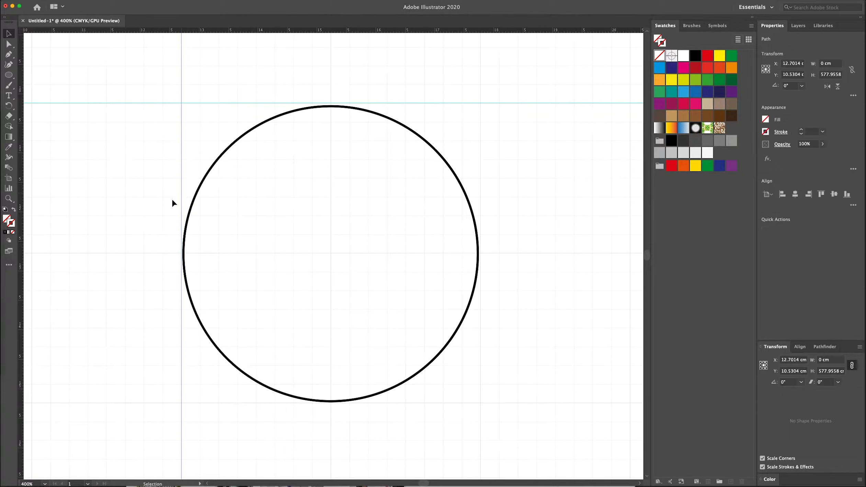
{"action": "left_click_drag", "start_coordinate": [298, 30], "coordinate": [340, 402]}
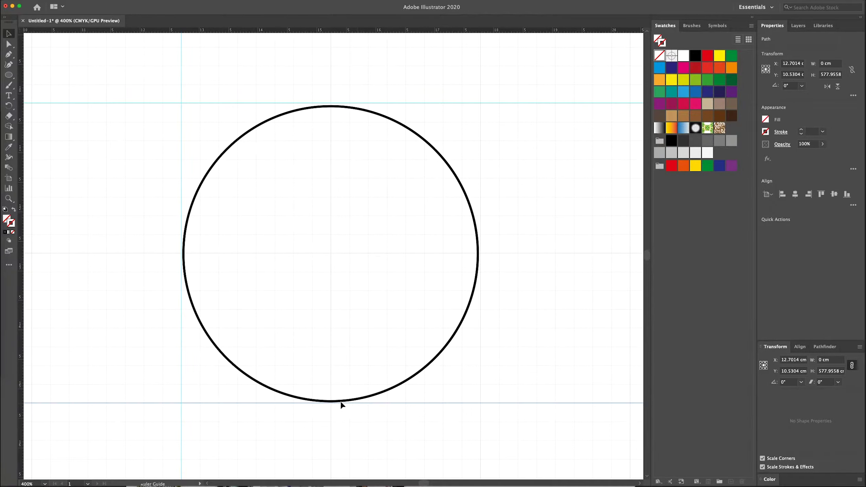
{"action": "left_click_drag", "start_coordinate": [163, 361], "coordinate": [481, 272]}
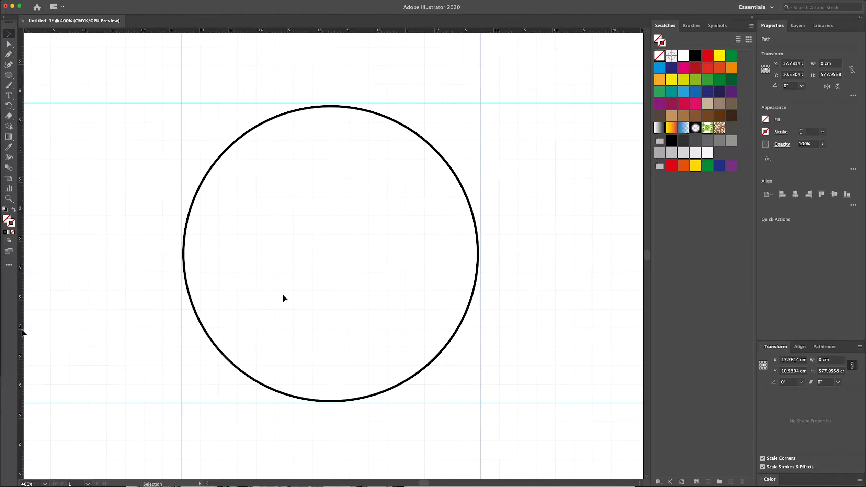
{"action": "mouse_move", "coordinate": [348, 31]}
{"action": "left_mouse_down"}
{"action": "mouse_move", "coordinate": [380, 140]}
{"action": "mouse_move", "coordinate": [435, 182]}
{"action": "mouse_move", "coordinate": [416, 369]}
{"action": "mouse_move", "coordinate": [435, 328]}
{"action": "left_mouse_up"}
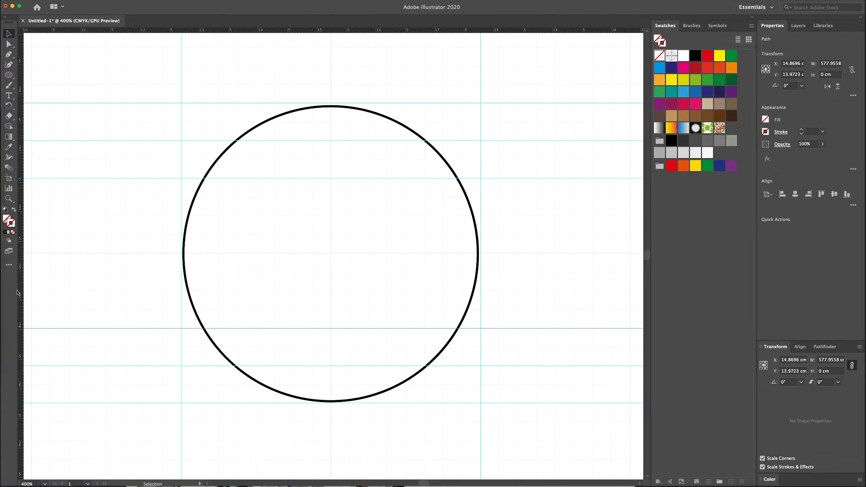
Add inner vertical guides and a horizontal centre guide, deleting one extra horizontal guide.
{"action": "left_click_drag", "start_coordinate": [18, 292], "coordinate": [517, 294]}
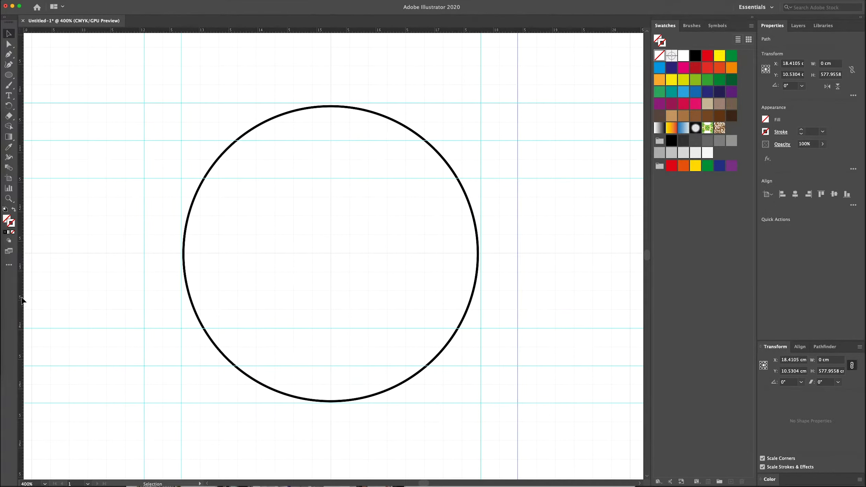
{"action": "left_click_drag", "start_coordinate": [21, 300], "coordinate": [425, 298]}
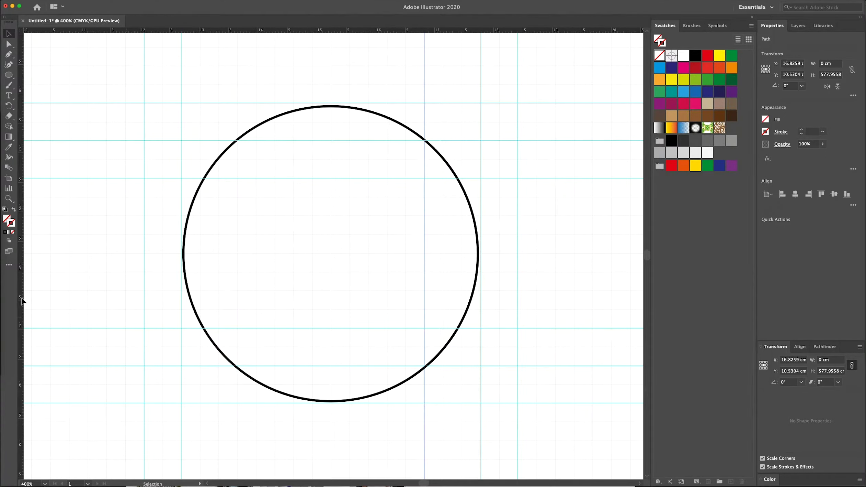
{"action": "left_click_drag", "start_coordinate": [21, 300], "coordinate": [219, 295]}
{"action": "left_click_drag", "start_coordinate": [218, 295], "coordinate": [237, 292]}
{"action": "left_click_drag", "start_coordinate": [179, 33], "coordinate": [341, 253]}
{"action": "left_click_drag", "start_coordinate": [314, 30], "coordinate": [391, 384]}
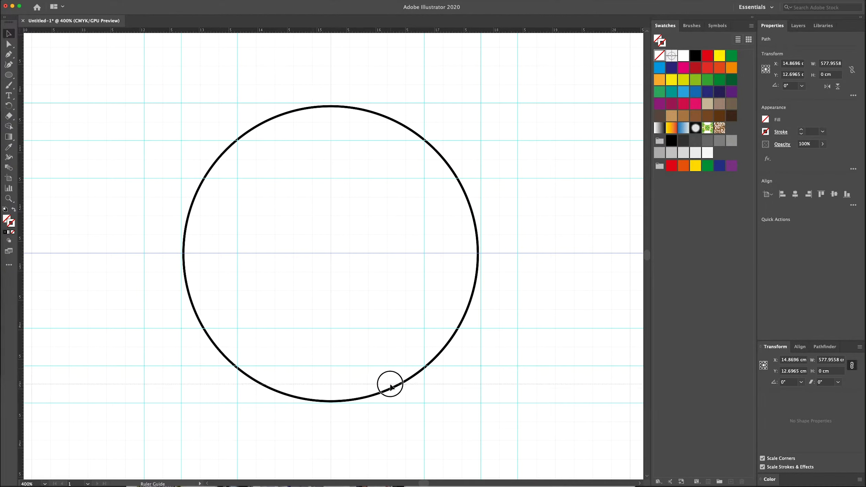
{"action": "left_click_drag", "start_coordinate": [332, 30], "coordinate": [347, 121]}
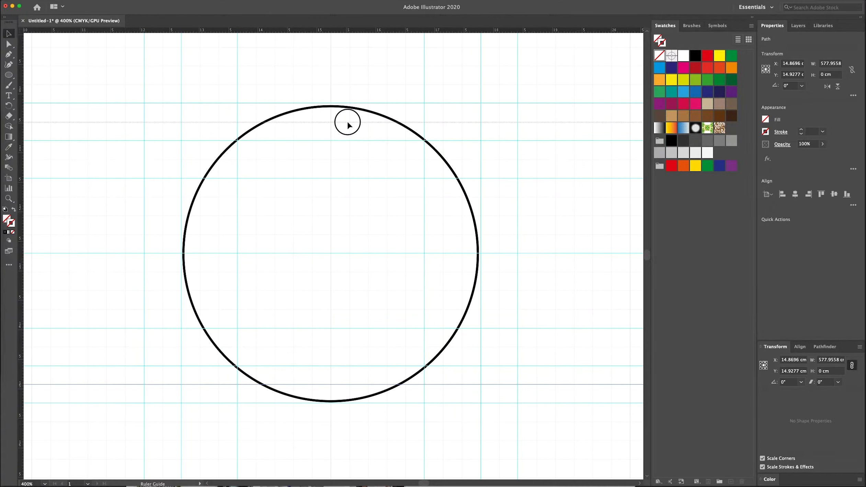
{"action": "key", "text": "Delete"}
Add two lower anchor points and delete the circle's bottom segment, leaving an open arc.
{"action": "right_click", "coordinate": [455, 102]}
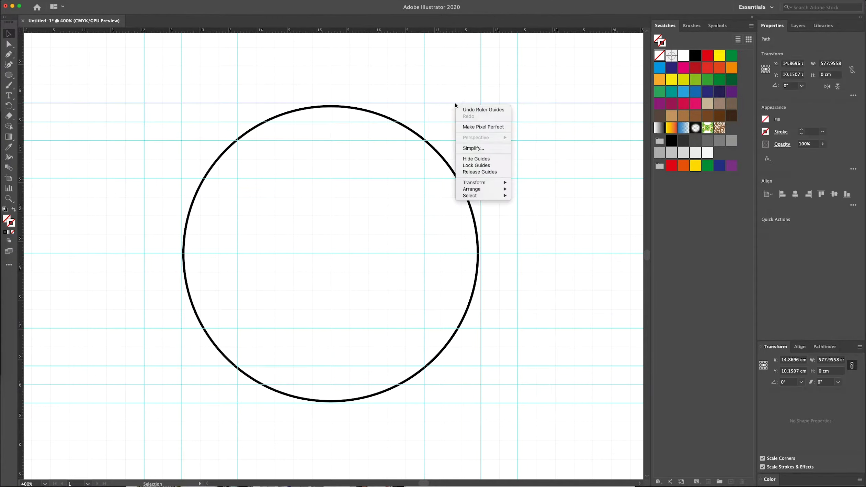
{"action": "left_click", "coordinate": [457, 168]}
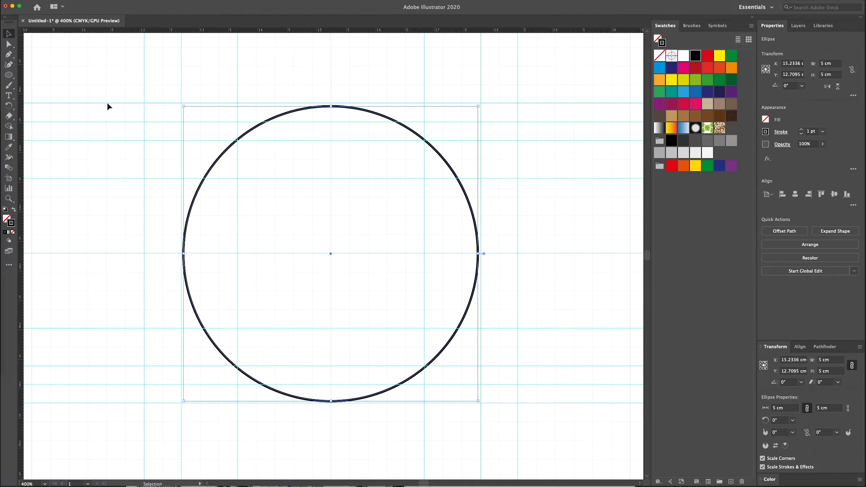
{"action": "key", "text": "p"}
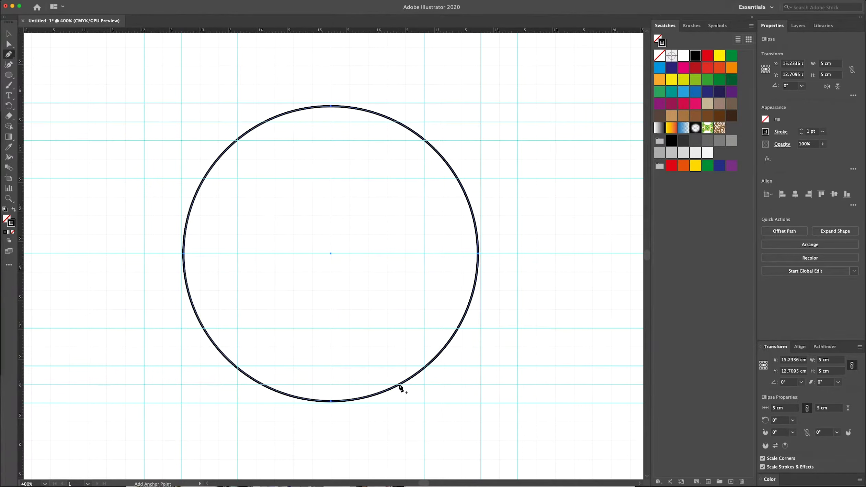
{"action": "left_click", "coordinate": [399, 384]}
{"action": "left_click", "coordinate": [238, 368]}
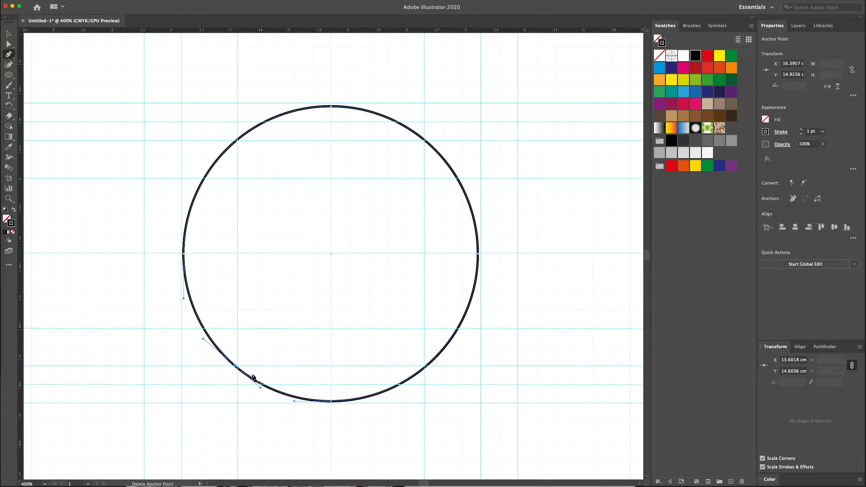
{"action": "key", "text": "a"}
{"action": "left_click", "coordinate": [329, 402]}
{"action": "key", "text": "Delete"}
{"action": "key", "text": "ctrl+minus"}
{"action": "key", "text": "ctrl+minus"}
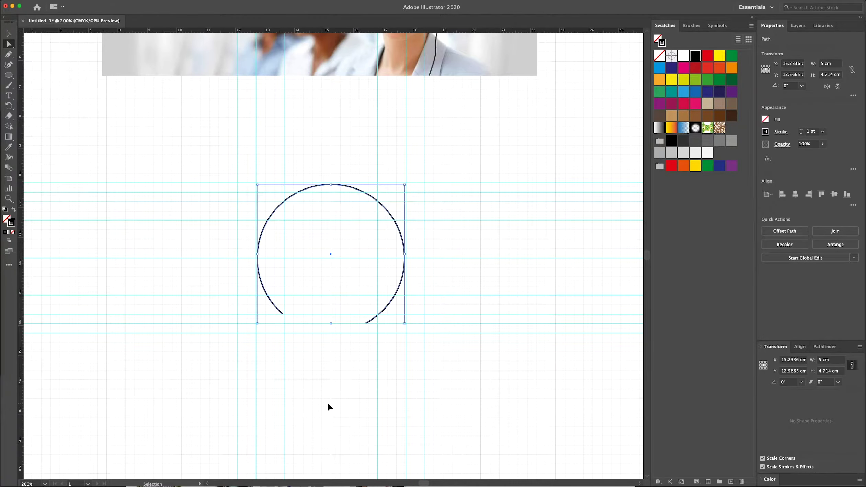
{"action": "key", "text": "ctrl+minus"}
{"action": "key", "text": "ctrl+plus"}
{"action": "key", "text": "ctrl+plus"}
{"action": "key", "text": "ctrl+plus"}
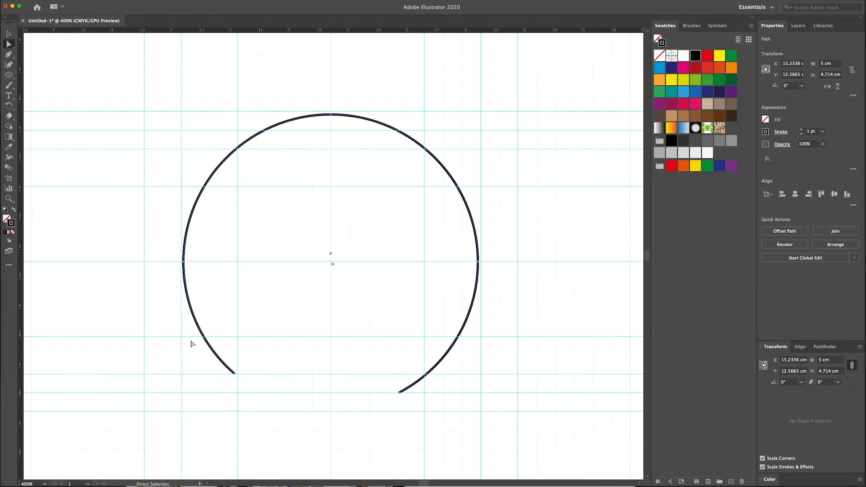
{"action": "key", "text": "shift+w"}
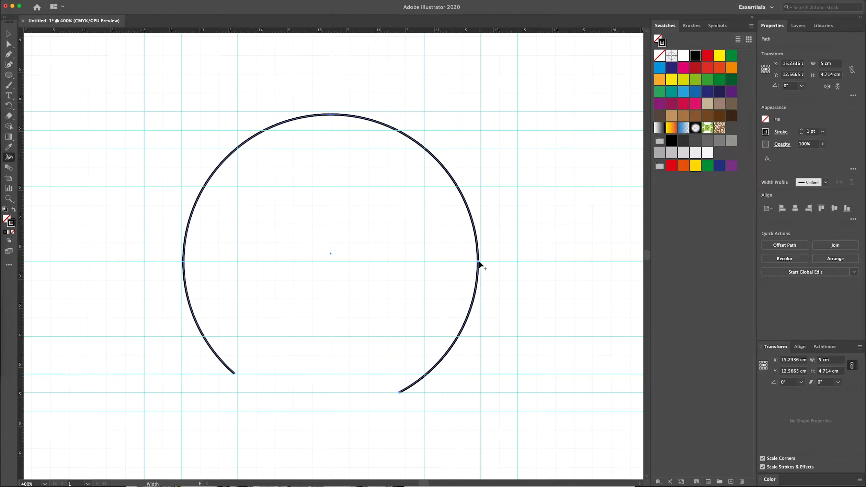
Thicken the arc's sides, thin its top and flare the lower-right end.
{"action": "left_click_drag", "start_coordinate": [479, 262], "coordinate": [481, 261]}
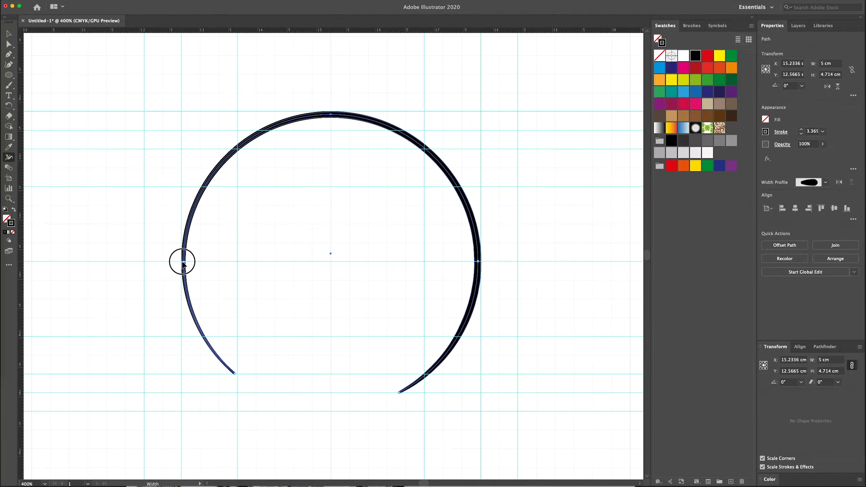
{"action": "left_click_drag", "start_coordinate": [184, 262], "coordinate": [181, 262]}
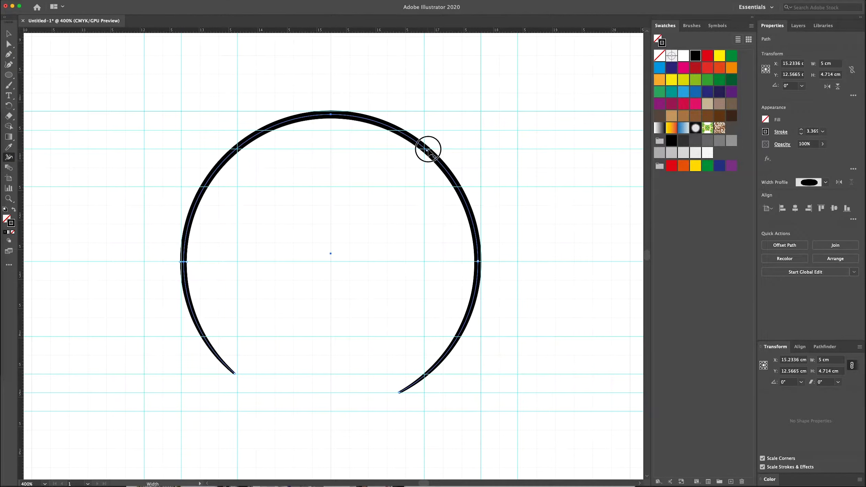
{"action": "key", "text": "super+equal"}
{"action": "key", "text": "super+equal"}
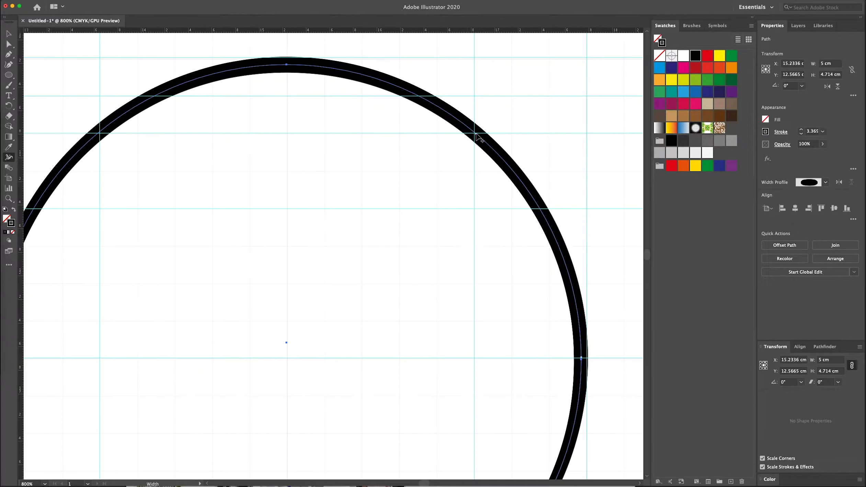
{"action": "left_click_drag", "start_coordinate": [475, 132], "coordinate": [461, 141]}
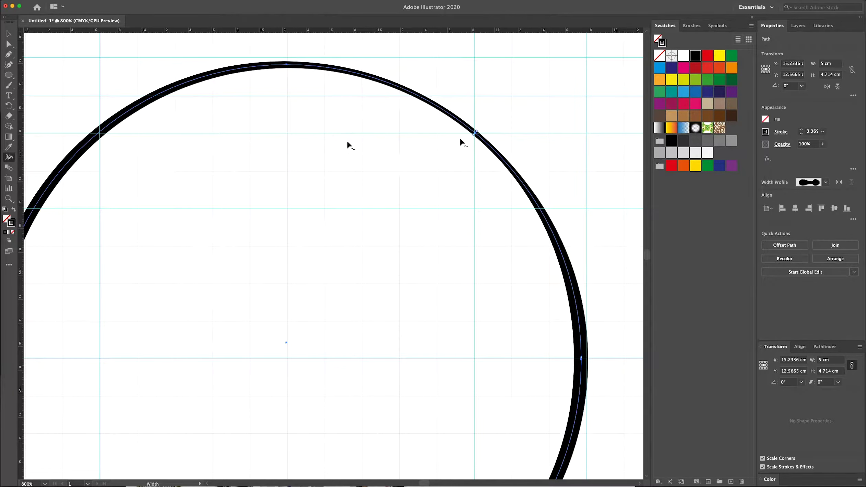
{"action": "left_click_drag", "start_coordinate": [100, 133], "coordinate": [100, 132]}
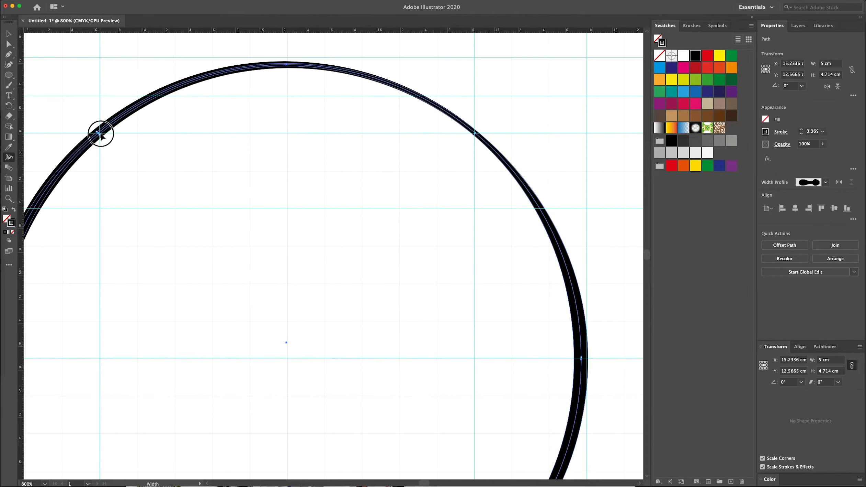
{"action": "key", "text": "super+minus"}
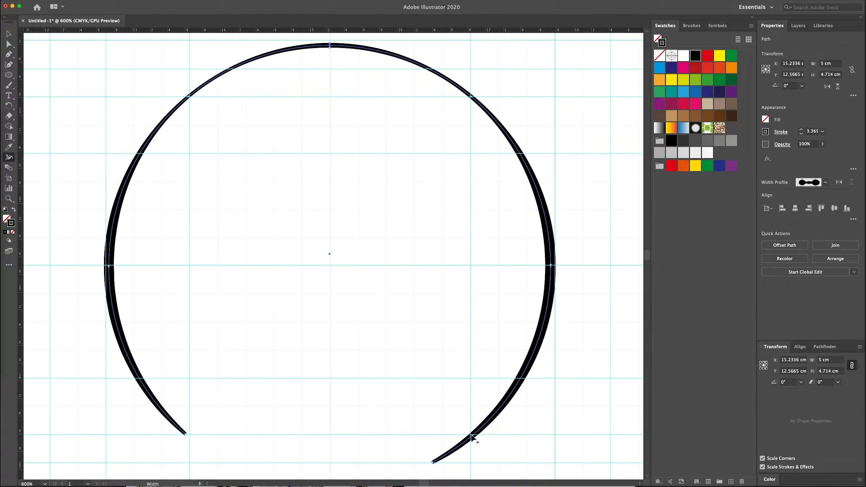
{"action": "left_click_drag", "start_coordinate": [471, 436], "coordinate": [471, 435]}
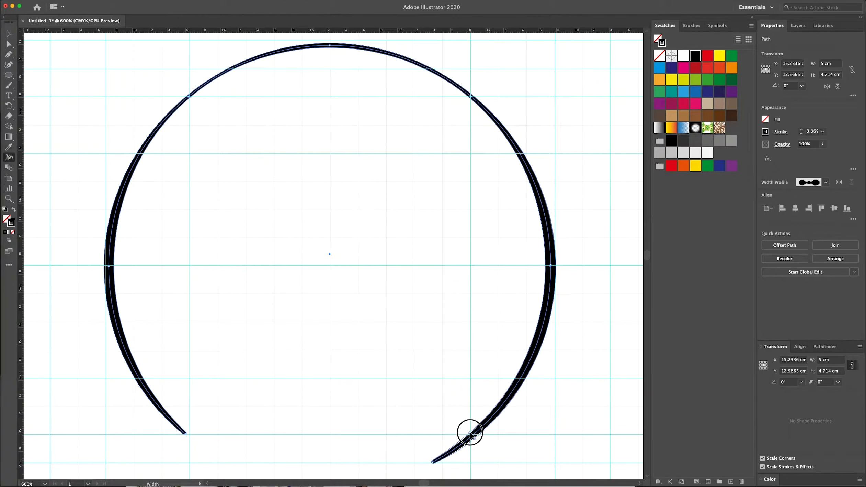
{"action": "left_click_drag", "start_coordinate": [433, 462], "coordinate": [424, 446]}
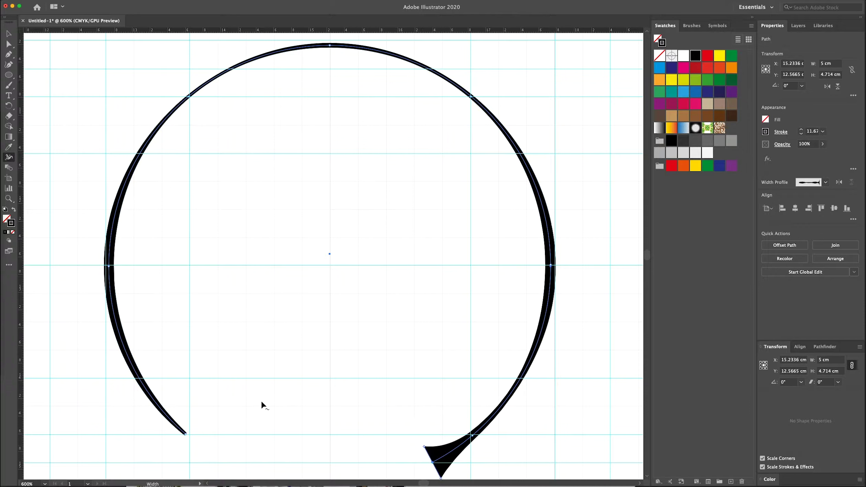
{"action": "left_click_drag", "start_coordinate": [142, 378], "coordinate": [143, 381]}
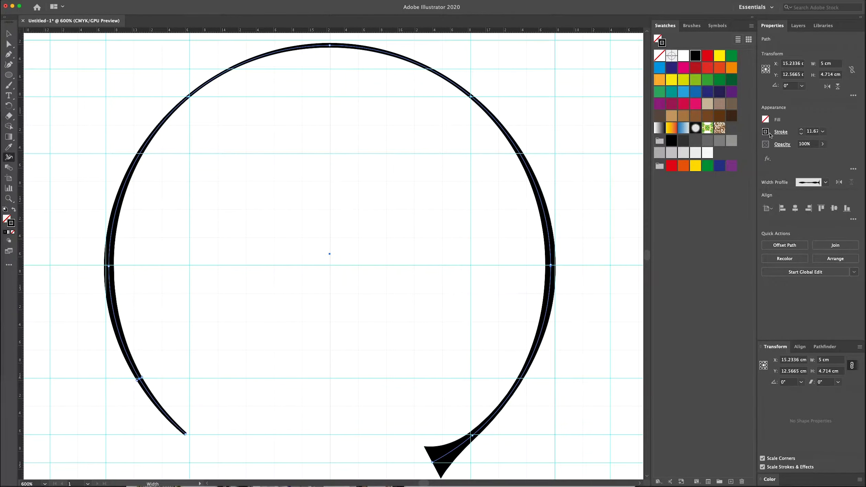
Set Round Cap on the stroke, then widen the left and right arcs into crescents.
{"action": "left_click", "coordinate": [781, 131]}
{"action": "left_click", "coordinate": [735, 155]}
{"action": "key", "text": "ctrl+minus"}
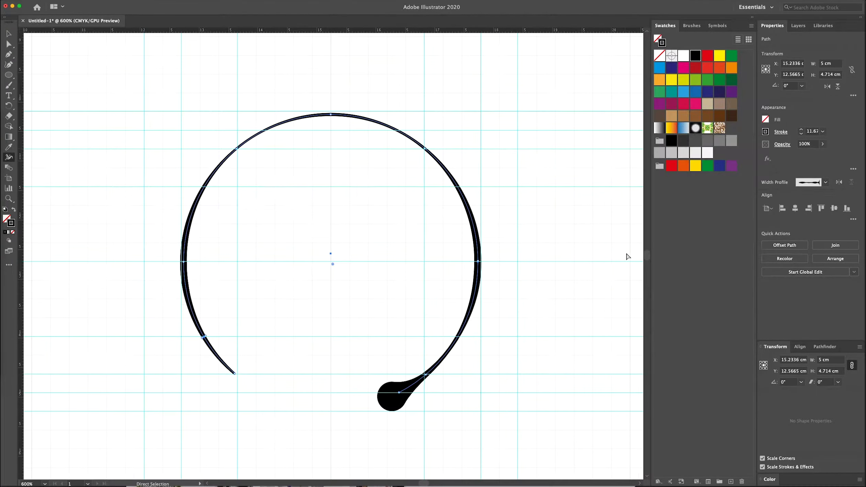
{"action": "left_click_drag", "start_coordinate": [480, 262], "coordinate": [452, 261]}
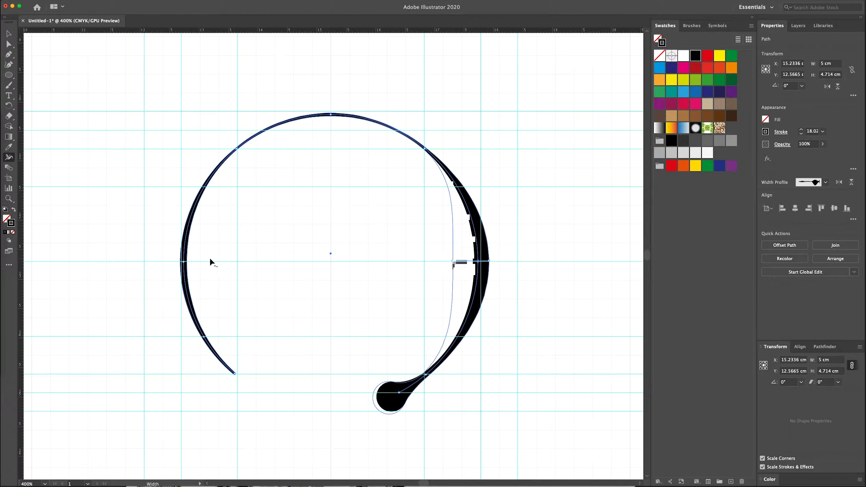
{"action": "left_click_drag", "start_coordinate": [194, 263], "coordinate": [166, 262]}
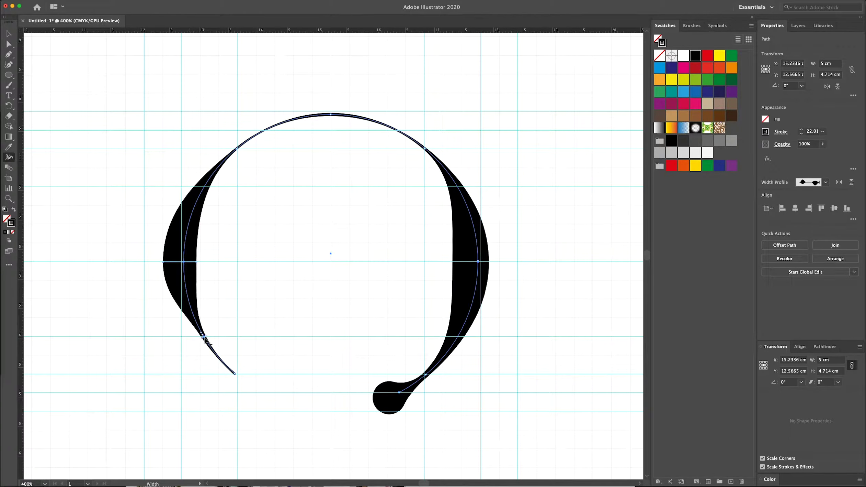
{"action": "left_click_drag", "start_coordinate": [205, 338], "coordinate": [220, 361]}
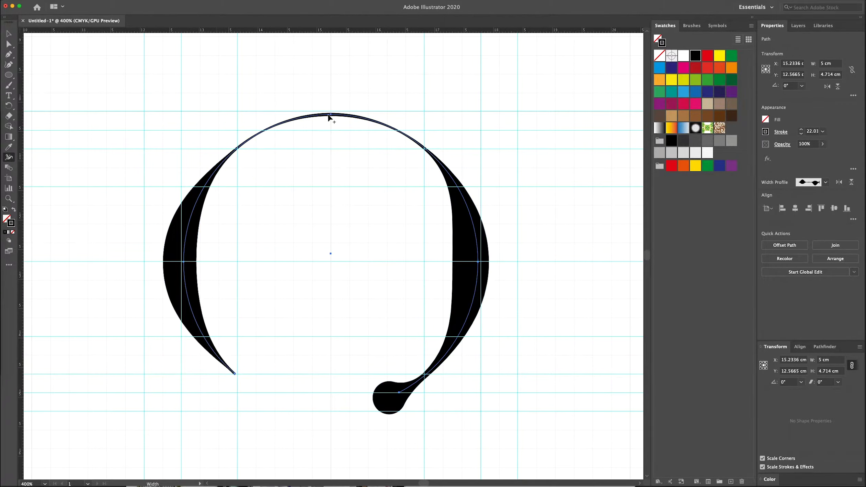
Thicken the top, narrow the neck above the tail and widen both crescent middles.
{"action": "left_click_drag", "start_coordinate": [329, 115], "coordinate": [333, 114]}
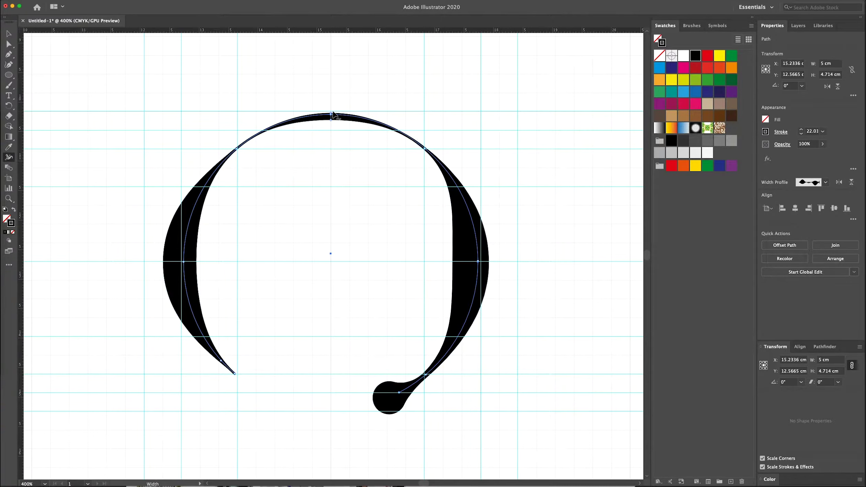
{"action": "left_click_drag", "start_coordinate": [425, 149], "coordinate": [423, 150]}
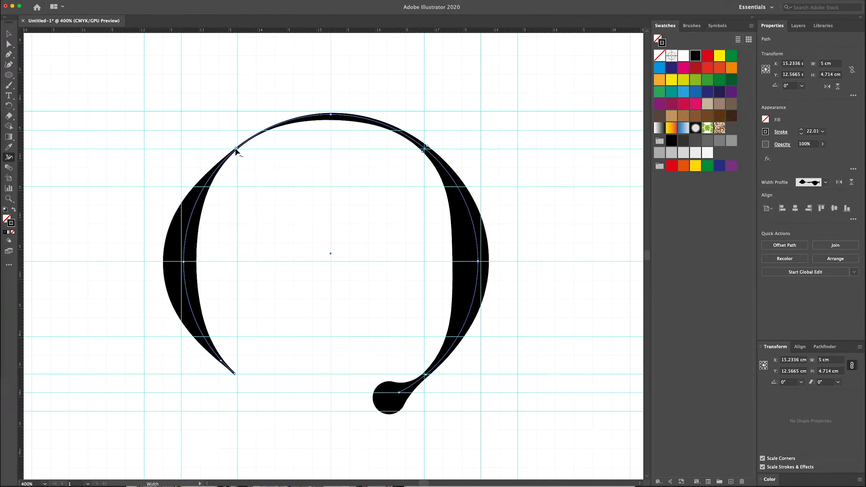
{"action": "left_click_drag", "start_coordinate": [236, 149], "coordinate": [233, 142]}
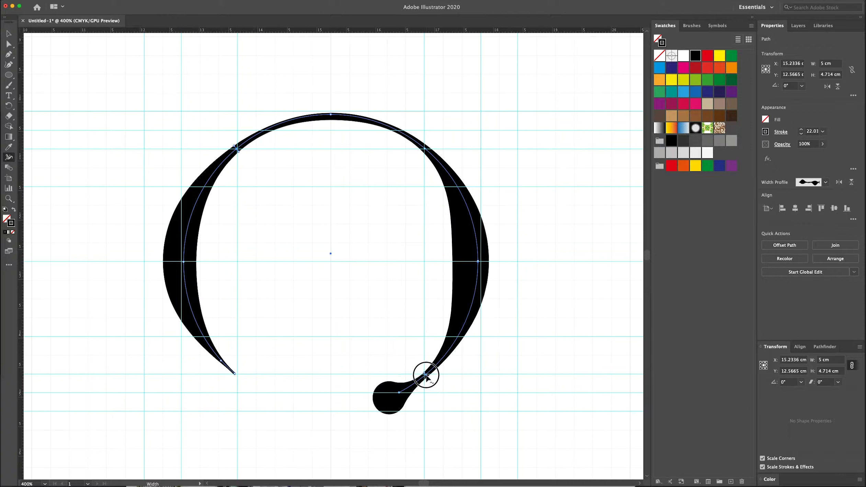
{"action": "left_click_drag", "start_coordinate": [425, 374], "coordinate": [421, 384]}
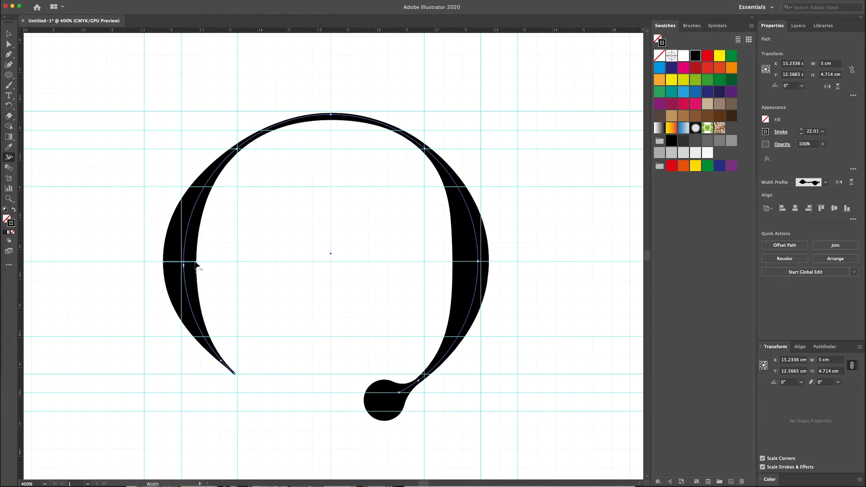
{"action": "left_click_drag", "start_coordinate": [196, 263], "coordinate": [204, 262]}
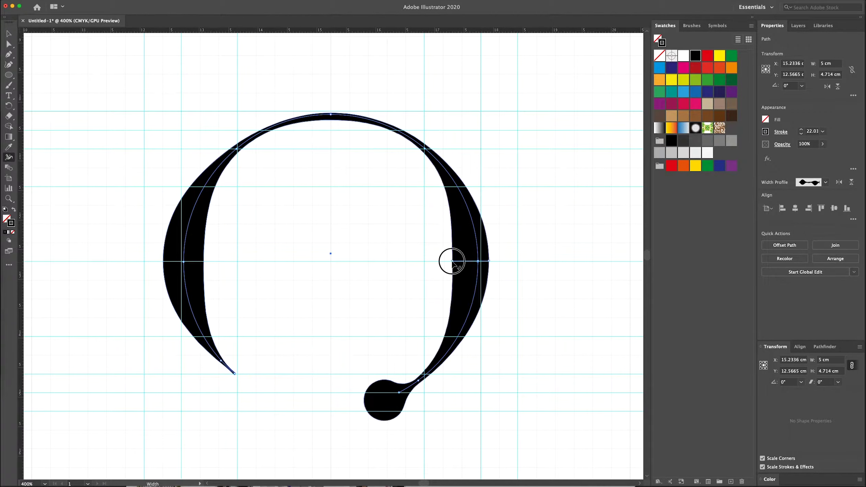
{"action": "left_click_drag", "start_coordinate": [452, 261], "coordinate": [500, 261]}
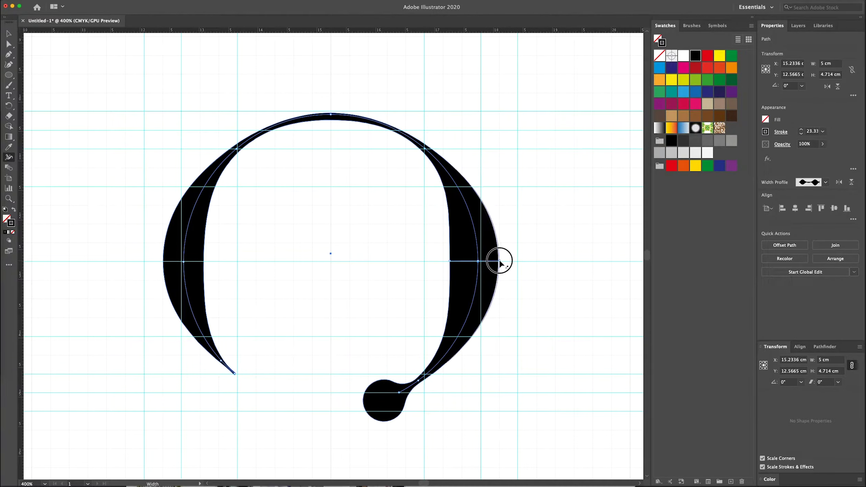
{"action": "left_click_drag", "start_coordinate": [164, 263], "coordinate": [164, 261]}
{"action": "key", "text": "ctrl+minus"}
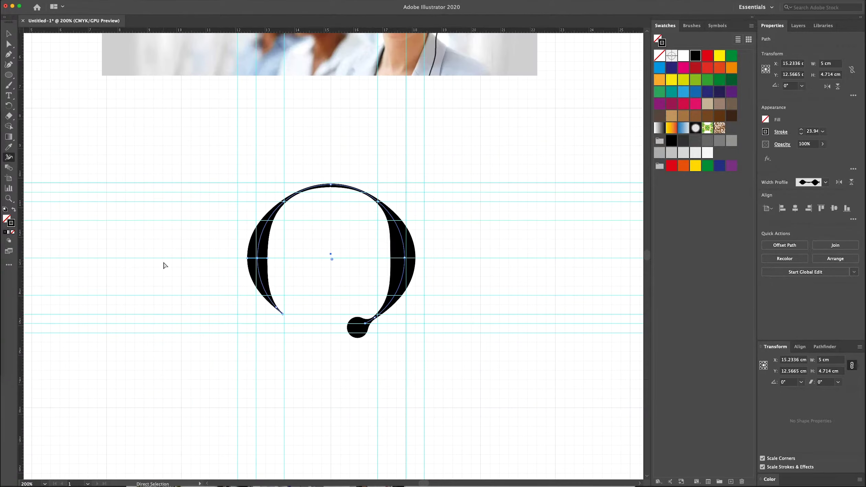
{"action": "left_click_drag", "start_coordinate": [249, 333], "coordinate": [261, 345]}
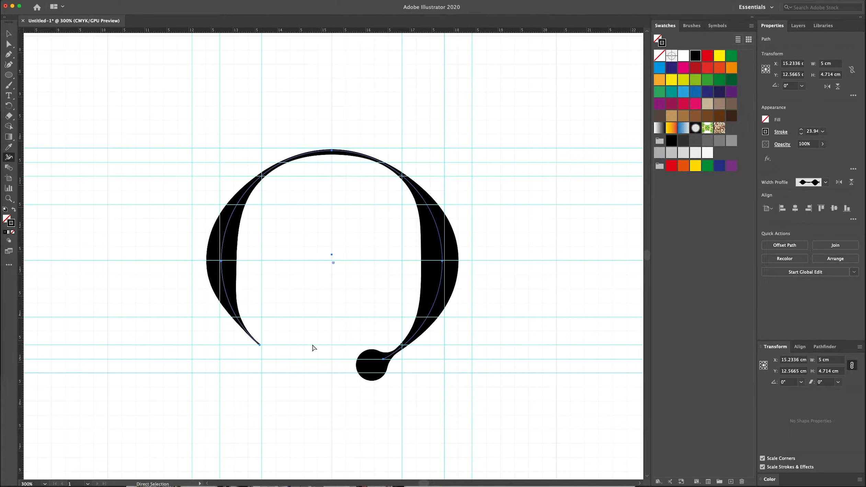
Narrow the tail and enlarge it into a round teardrop bulb.
{"action": "key", "text": "ctrl+minus"}
{"action": "key", "text": "ctrl+minus"}
{"action": "key", "text": "ctrl+plus"}
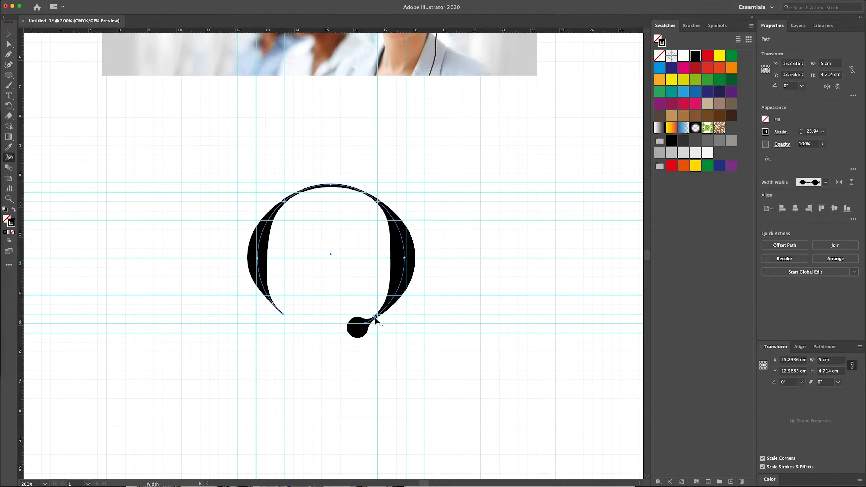
{"action": "mouse_move", "coordinate": [375, 319]}
{"action": "left_mouse_down"}
{"action": "mouse_move", "coordinate": [370, 333]}
{"action": "mouse_move", "coordinate": [385, 307]}
{"action": "left_mouse_up"}
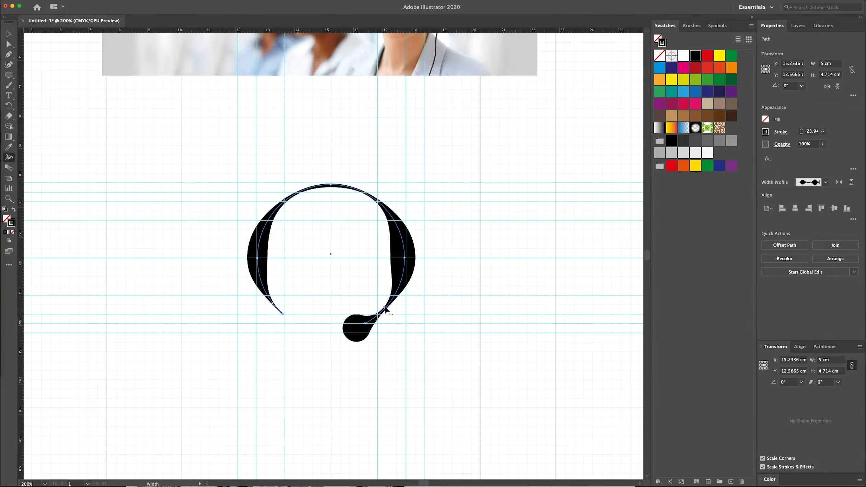
{"action": "left_click_drag", "start_coordinate": [391, 260], "coordinate": [390, 257]}
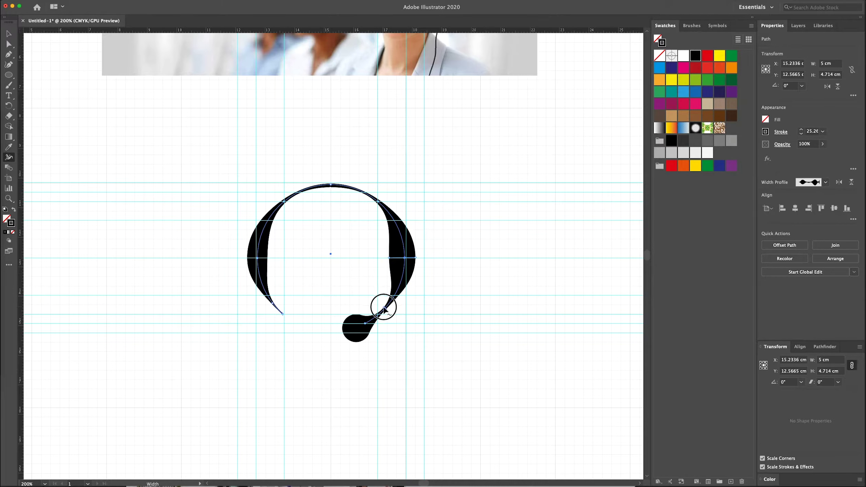
{"action": "key", "text": "ctrl+plus"}
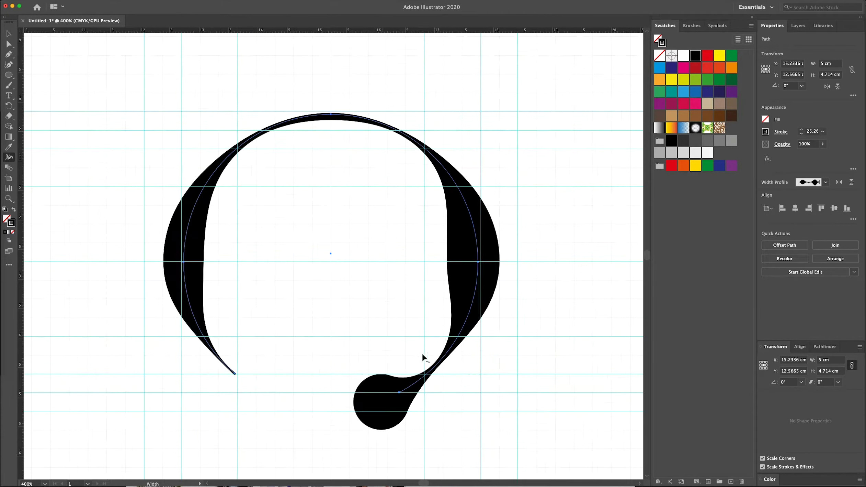
{"action": "left_click_drag", "start_coordinate": [438, 361], "coordinate": [436, 359]}
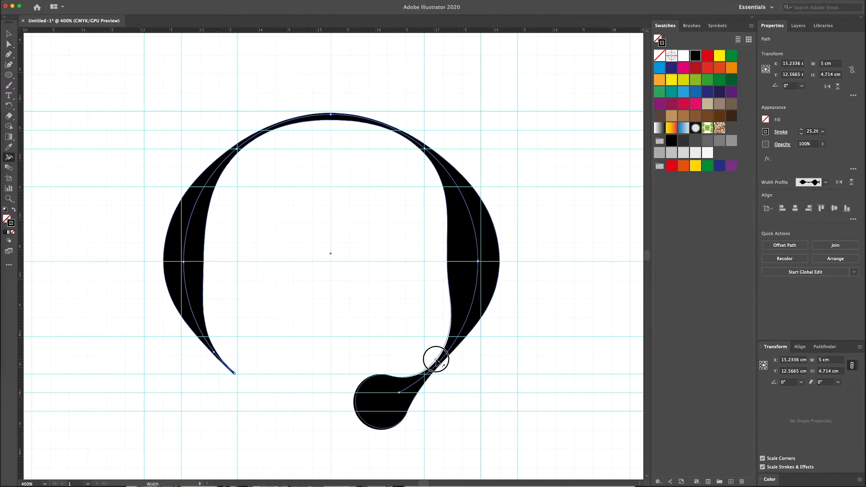
{"action": "left_click_drag", "start_coordinate": [408, 412], "coordinate": [410, 416]}
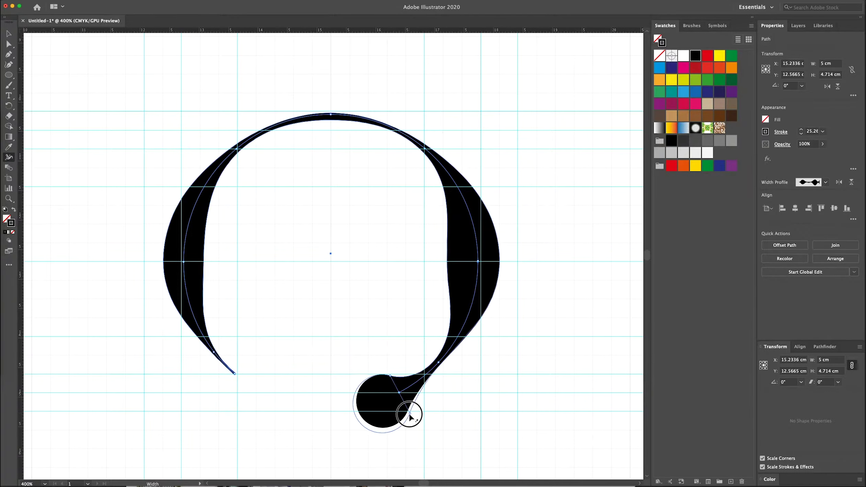
Slightly widen the right side of the stroke and the teardrop end.
{"action": "key", "text": "ctrl+minus"}
{"action": "key", "text": "ctrl+minus"}
{"action": "key", "text": "v"}
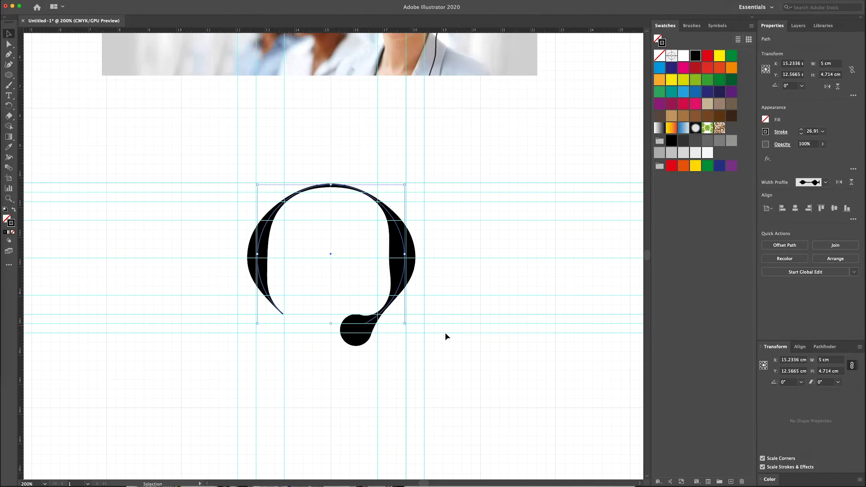
{"action": "key", "text": "ctrl+minus"}
{"action": "key", "text": "ctrl+plus"}
{"action": "key", "text": "shift+w"}
{"action": "left_click_drag", "start_coordinate": [420, 258], "coordinate": [416, 257]}
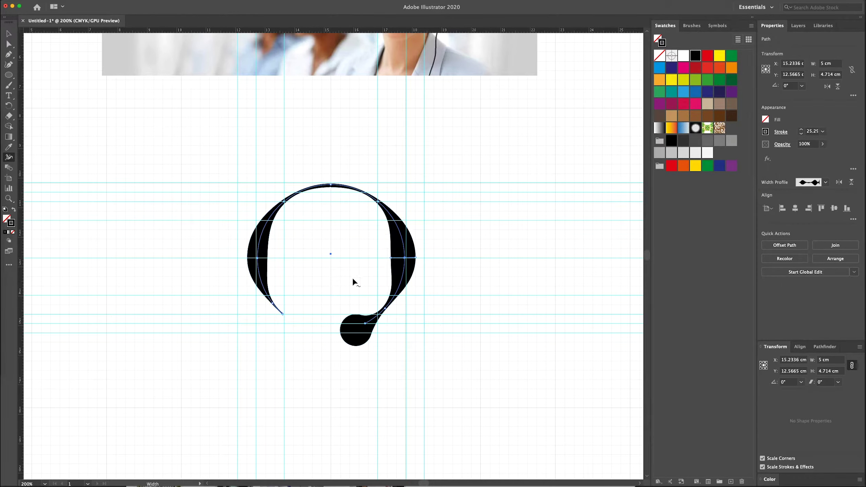
{"action": "left_click_drag", "start_coordinate": [384, 308], "coordinate": [371, 335]}
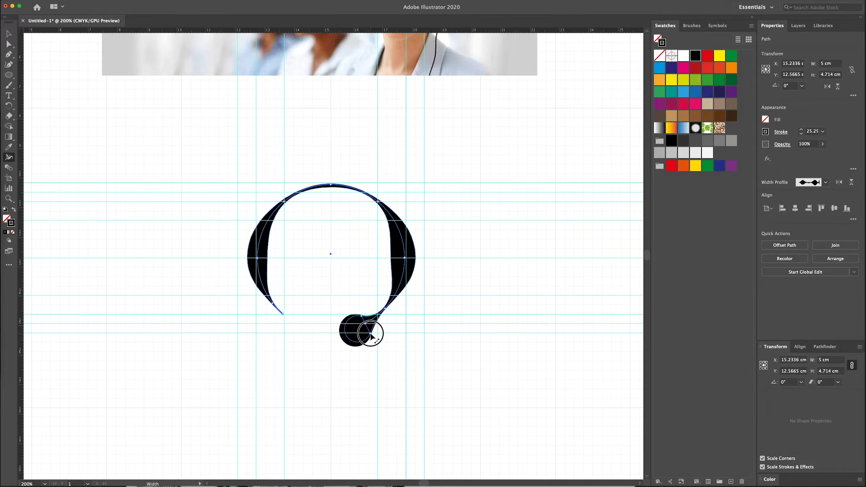
Shrink the teardrop bulb, smooth the neck width and make the left tail taper sooner.
{"action": "scroll", "coordinate": [371, 336], "scroll_direction": "up", "scroll_amount": 5}
{"action": "scroll", "coordinate": [370, 331], "scroll_direction": "down", "scroll_amount": 1}
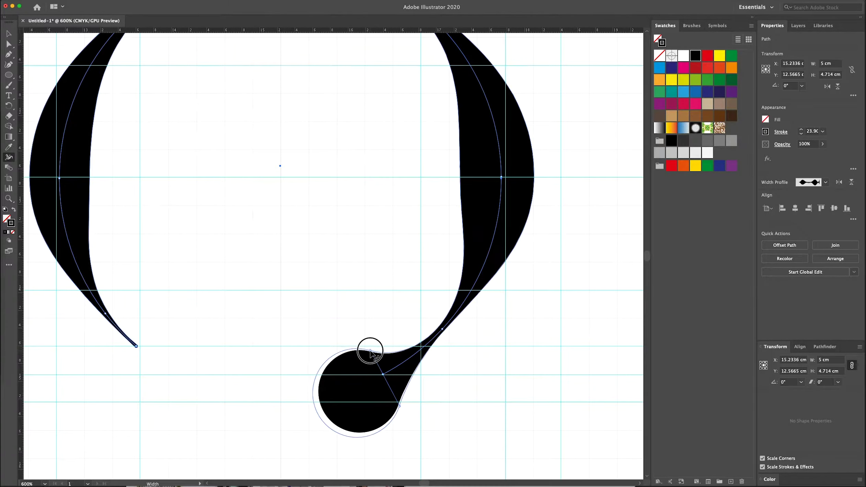
{"action": "left_click_drag", "start_coordinate": [371, 349], "coordinate": [369, 349]}
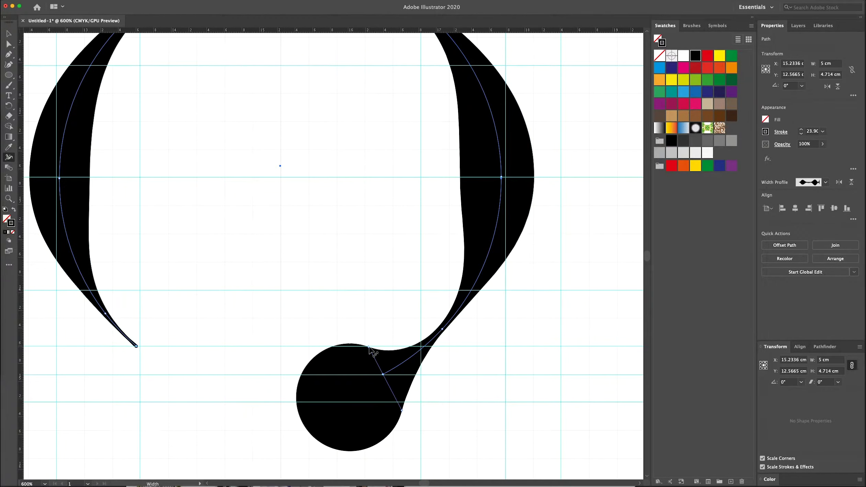
{"action": "left_click_drag", "start_coordinate": [402, 410], "coordinate": [398, 402]}
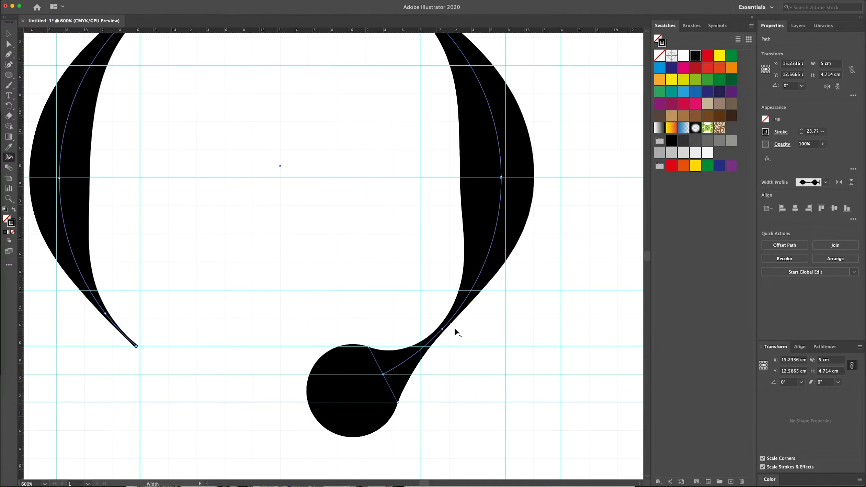
{"action": "left_click", "coordinate": [443, 329]}
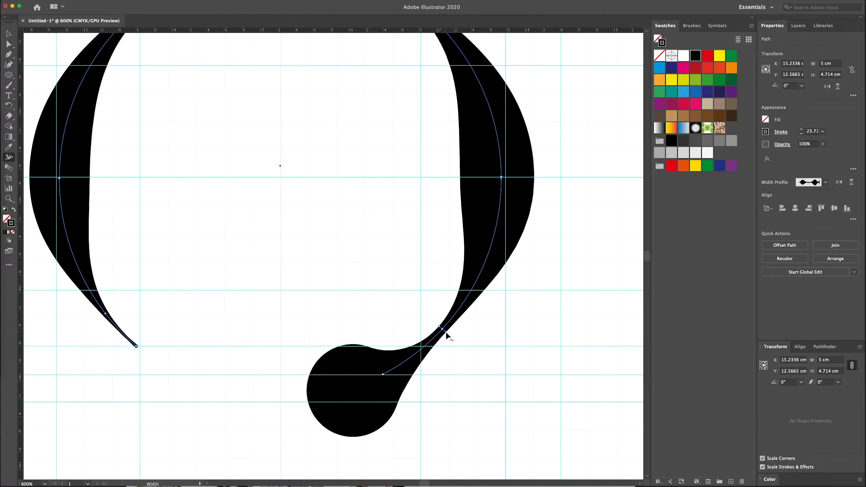
{"action": "left_click_drag", "start_coordinate": [446, 332], "coordinate": [441, 329]}
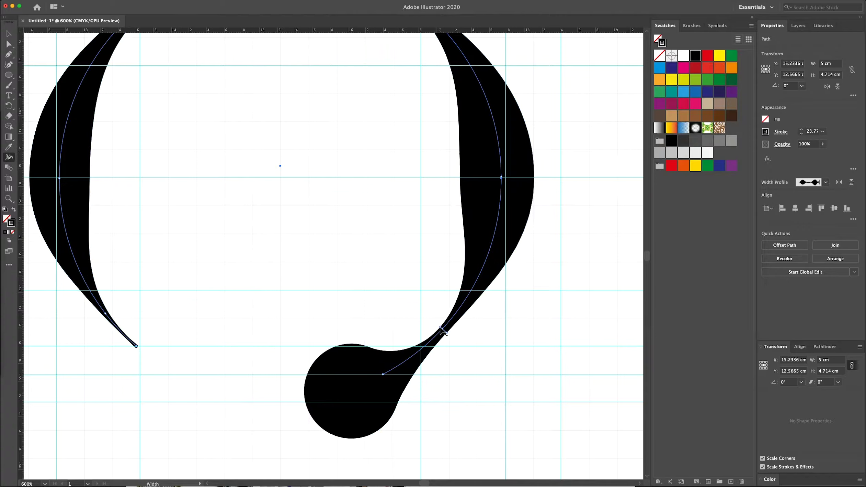
{"action": "key", "text": "super+minus"}
{"action": "key", "text": "super+minus"}
{"action": "left_click_drag", "start_coordinate": [245, 331], "coordinate": [239, 320]}
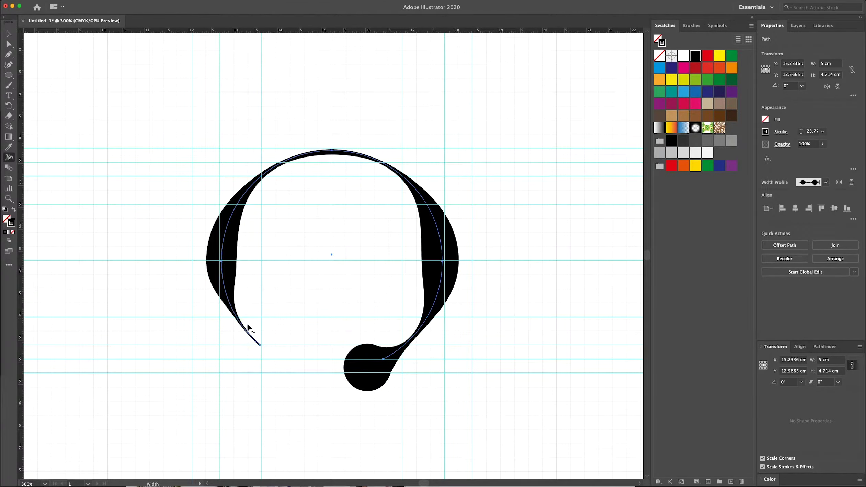
Hide the grid and guides and bring the Q mark into view below the photo.
{"action": "key", "text": "super+minus"}
{"action": "key", "text": "v"}
{"action": "scroll", "coordinate": [354, 170], "scroll_direction": "up", "scroll_amount": 2}
{"action": "scroll", "coordinate": [359, 178], "scroll_direction": "up", "scroll_amount": 2}
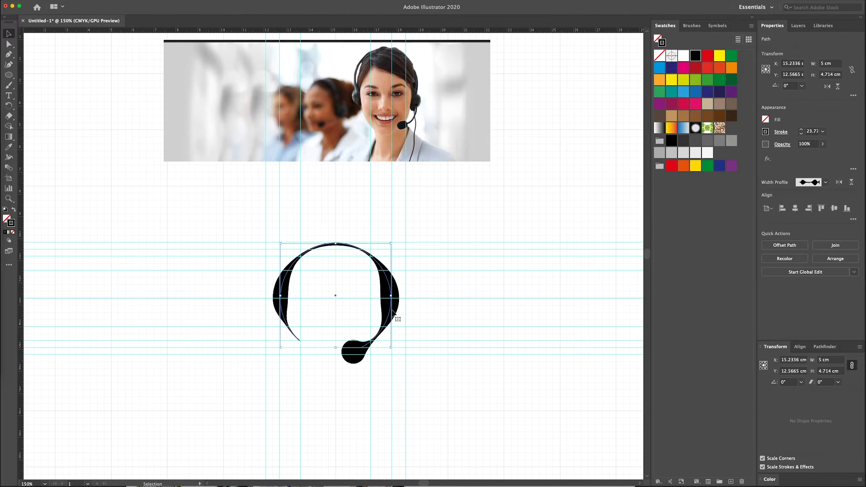
{"action": "key", "text": "super+plus"}
{"action": "key", "text": "super+apostrophe"}
{"action": "key", "text": "super+semicolon"}
Thicken the stroke at the top of the headset outline and adjust its upper width points.
{"action": "key", "text": "shift+w"}
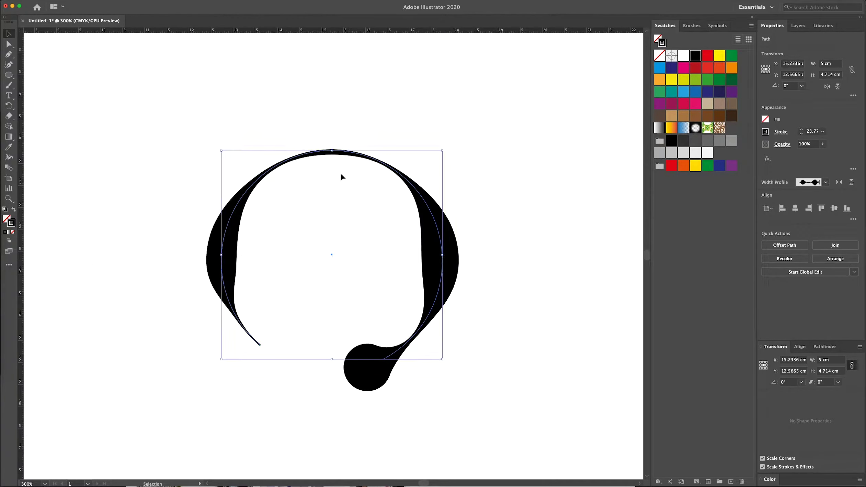
{"action": "left_click", "coordinate": [332, 150]}
{"action": "left_click_drag", "start_coordinate": [332, 150], "coordinate": [332, 148]}
{"action": "left_click", "coordinate": [260, 175]}
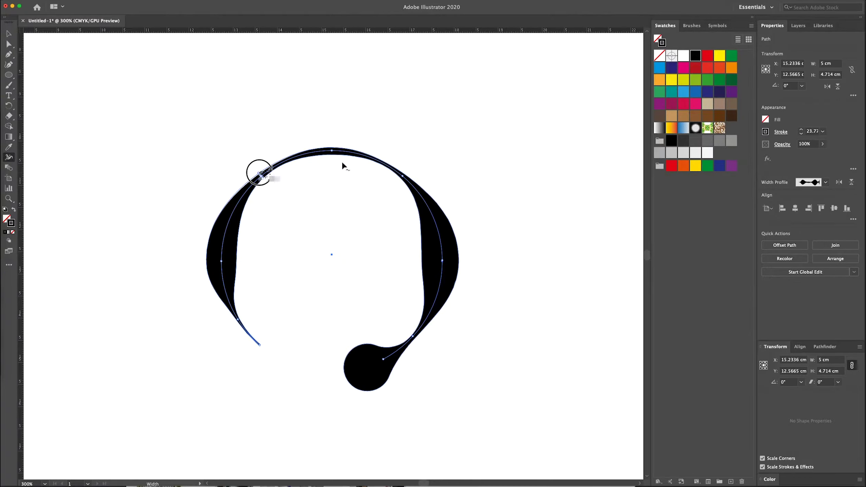
{"action": "left_click", "coordinate": [405, 175]}
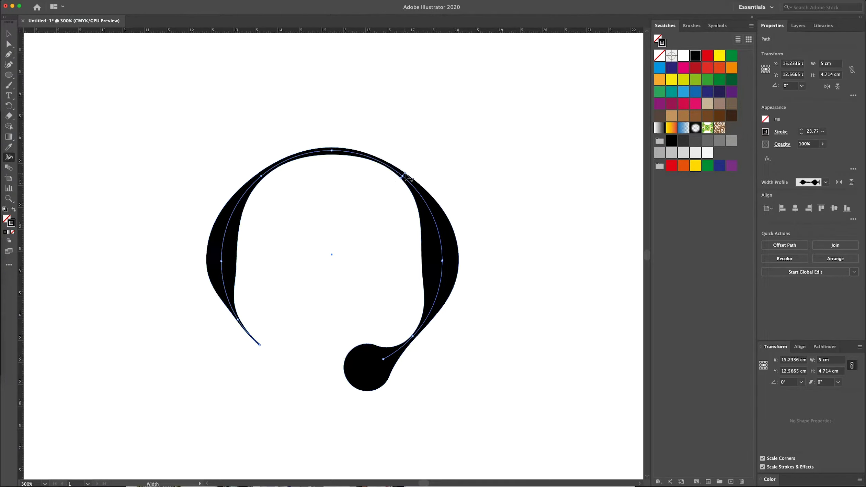
{"action": "left_click", "coordinate": [405, 175]}
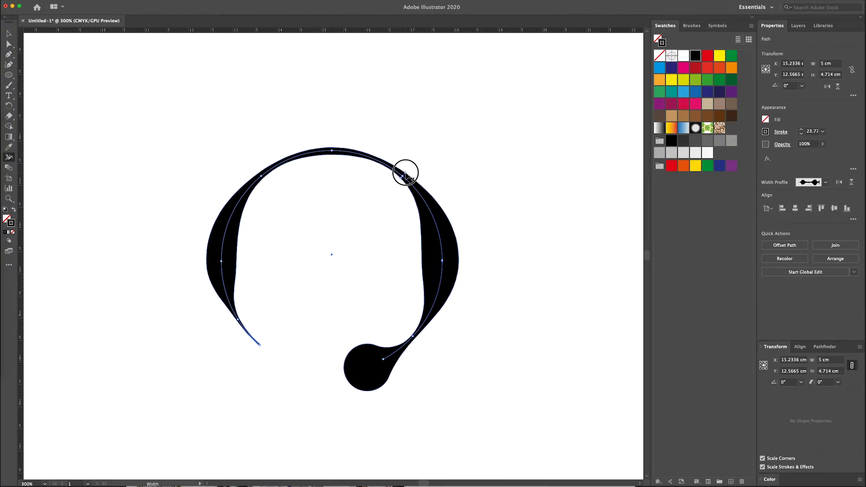
{"action": "left_click", "coordinate": [332, 155]}
{"action": "left_click", "coordinate": [332, 157]}
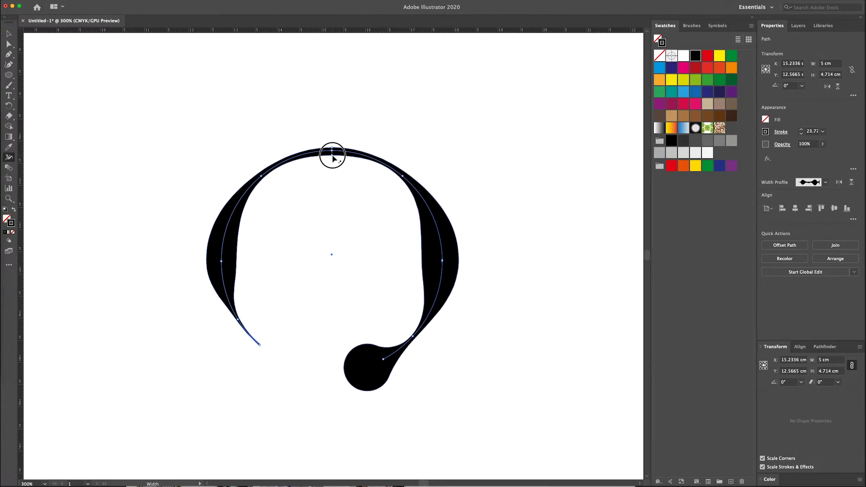
{"action": "left_click", "coordinate": [412, 336]}
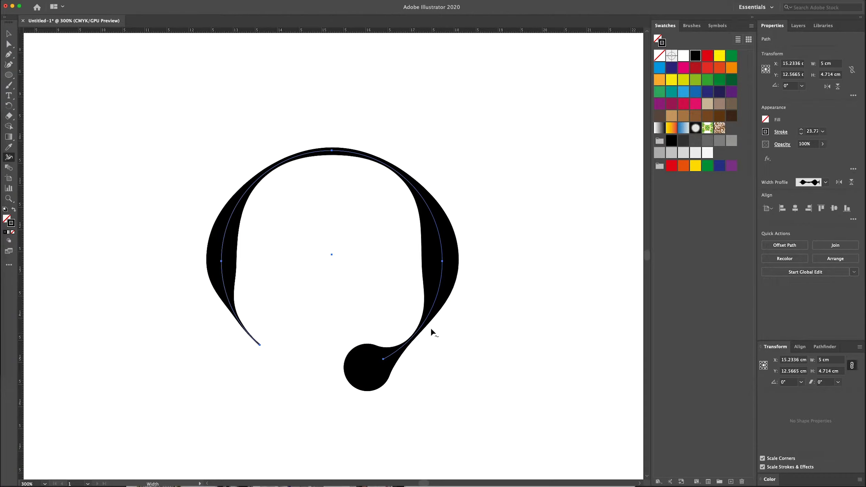
Widen the lower right, thin the upper left and resize the round blob at the tail.
{"action": "left_click", "coordinate": [422, 261]}
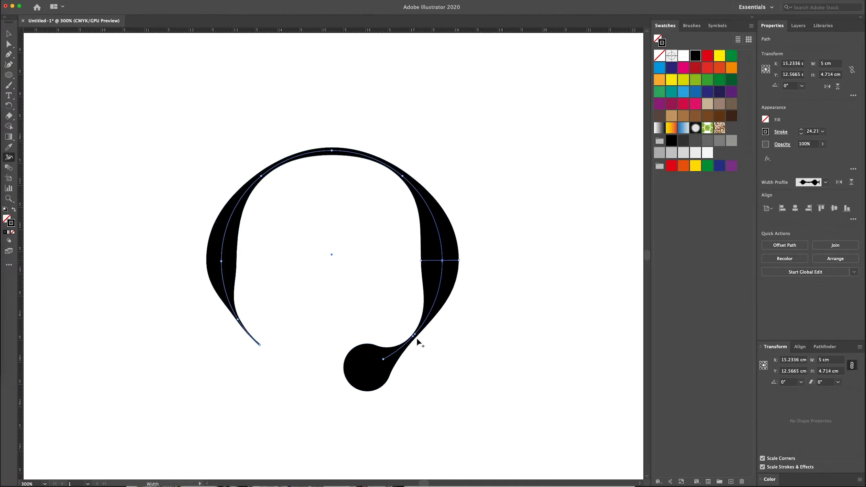
{"action": "left_click_drag", "start_coordinate": [412, 342], "coordinate": [411, 348]}
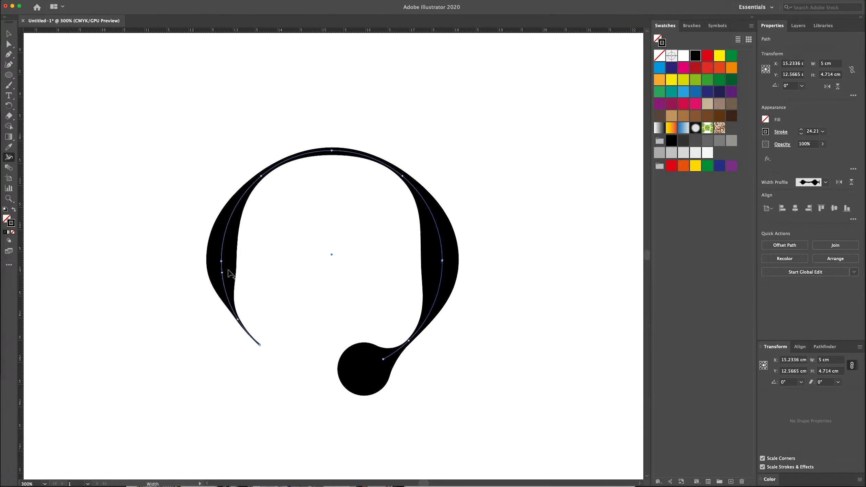
{"action": "left_click_drag", "start_coordinate": [228, 270], "coordinate": [236, 258]}
{"action": "left_click_drag", "start_coordinate": [238, 320], "coordinate": [244, 329]}
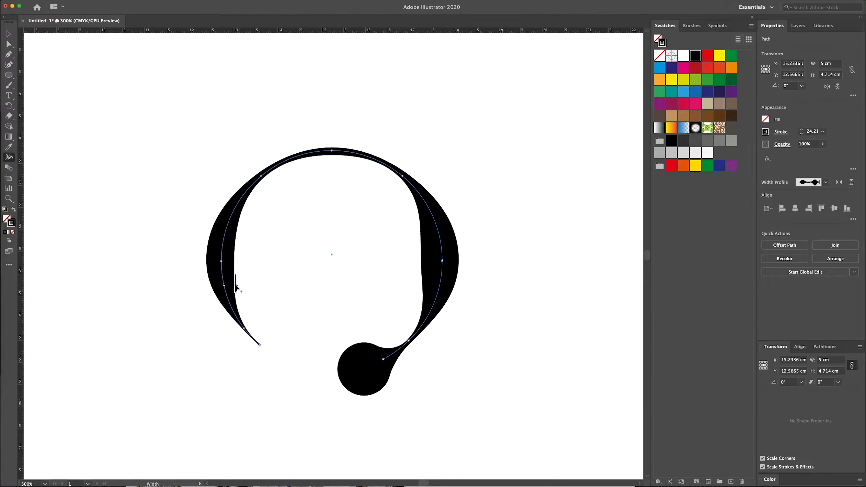
{"action": "left_click_drag", "start_coordinate": [411, 341], "coordinate": [407, 346]}
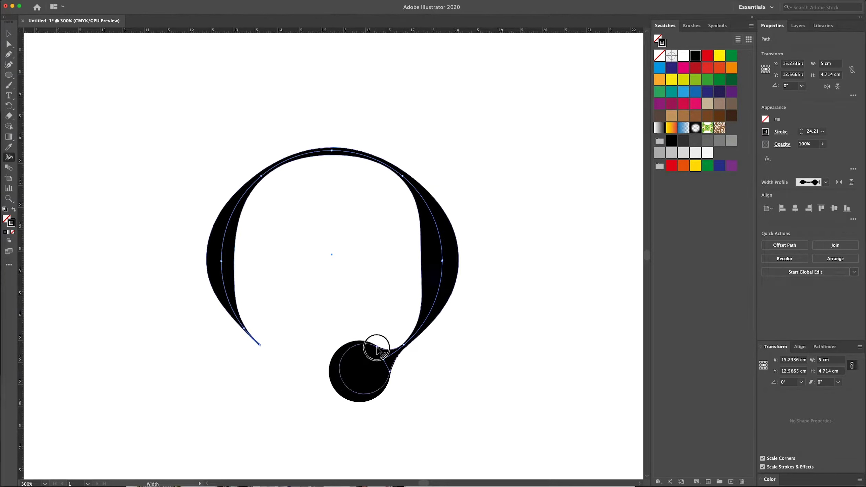
{"action": "left_click_drag", "start_coordinate": [377, 345], "coordinate": [378, 347]}
{"action": "left_click", "coordinate": [491, 295]}
Draw a small square beside the headset and give it a solid black fill.
{"action": "key", "text": "super+minus"}
{"action": "key", "text": "super+minus"}
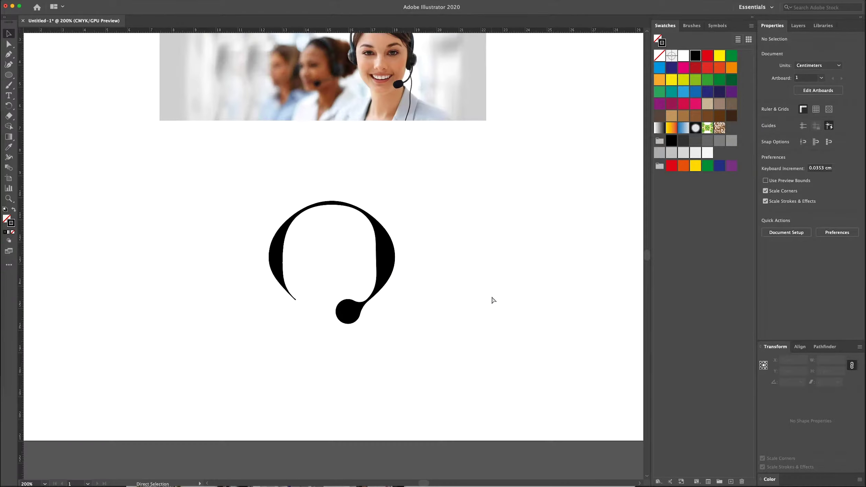
{"action": "key", "text": "super+minus"}
{"action": "key", "text": "super+equal"}
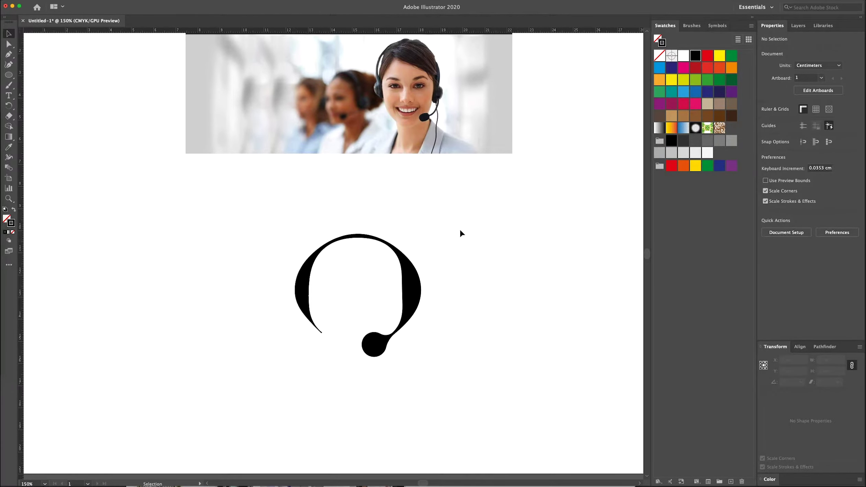
{"action": "key", "text": "m"}
{"action": "mouse_move", "coordinate": [507, 214]}
{"action": "left_mouse_down"}
{"action": "mouse_move", "coordinate": [532, 238]}
{"action": "mouse_move", "coordinate": [514, 290]}
{"action": "left_mouse_up"}
{"action": "key", "text": "shift+x"}
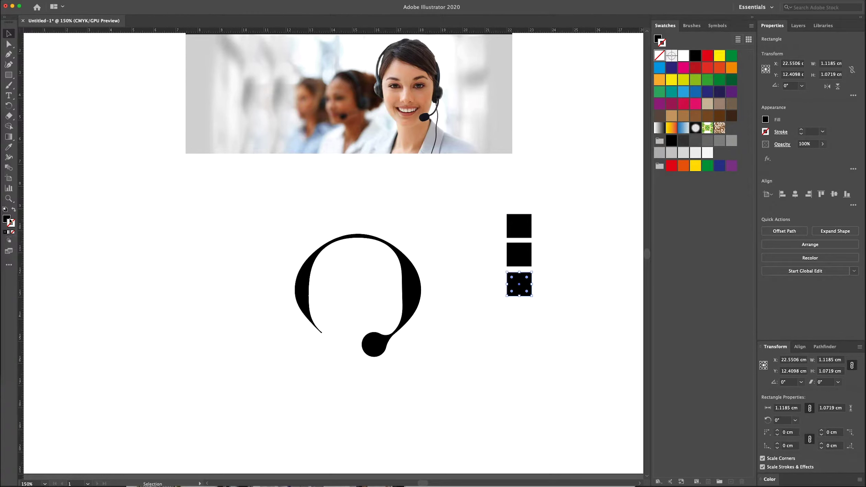
Fill the first square blue-purple (C70 M60) in the Color Picker.
{"action": "double_click", "coordinate": [7, 218]}
{"action": "left_click_drag", "start_coordinate": [566, 226], "coordinate": [662, 236]}
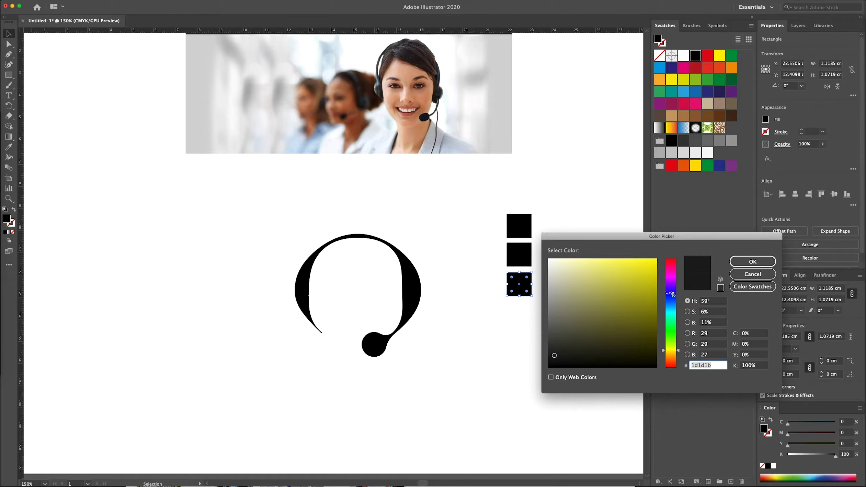
{"action": "left_click_drag", "start_coordinate": [671, 285], "coordinate": [671, 291]}
{"action": "left_click", "coordinate": [631, 310]}
{"action": "key", "text": "Tab"}
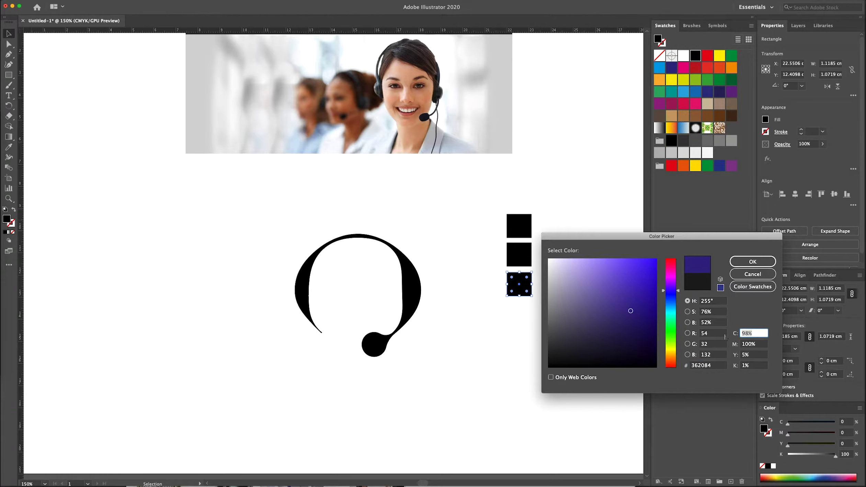
{"action": "key", "text": "Tab"}
{"action": "type", "text": "60"}
{"action": "key", "text": "Tab"}
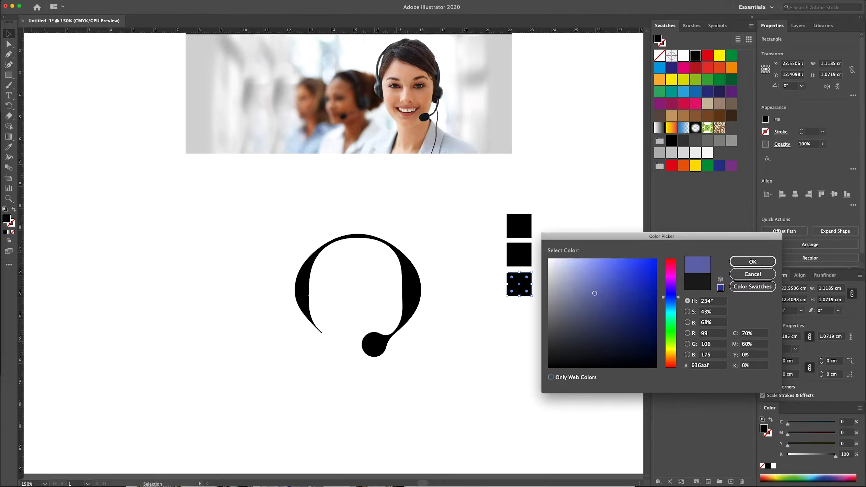
{"action": "type", "text": "0"}
{"action": "key", "text": "Tab"}
{"action": "key", "text": "Return"}
Colour the middle square teal (C65 Y45) in the Color Picker.
{"action": "double_click", "coordinate": [6, 219]}
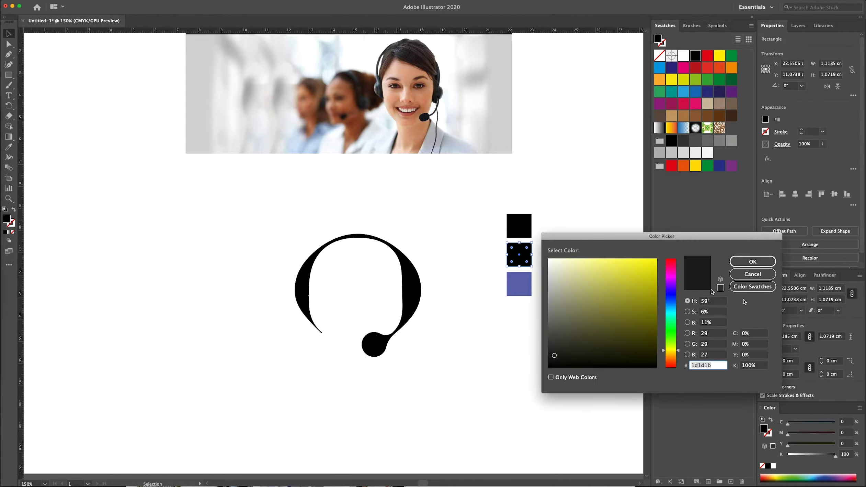
{"action": "key", "text": "Tab"}
{"action": "type", "text": "5"}
{"action": "key", "text": "Tab"}
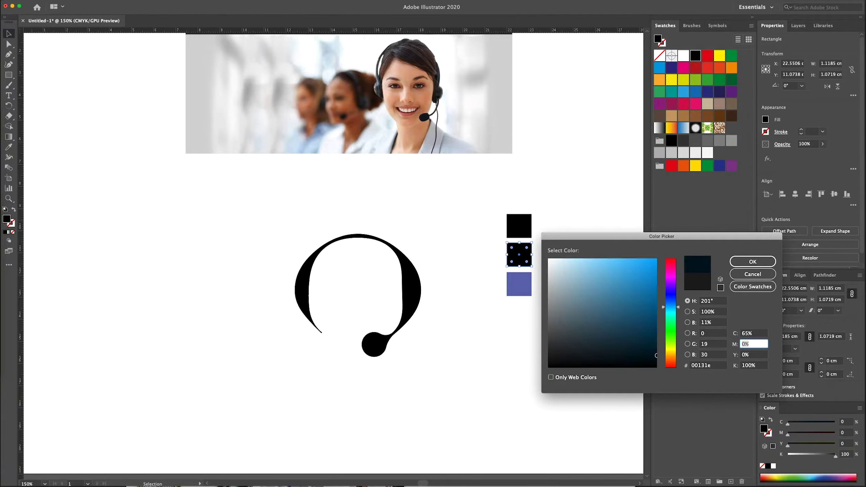
{"action": "type", "text": "0"}
{"action": "key", "text": "Tab"}
{"action": "type", "text": "45"}
{"action": "key", "text": "Tab"}
{"action": "type", "text": "0"}
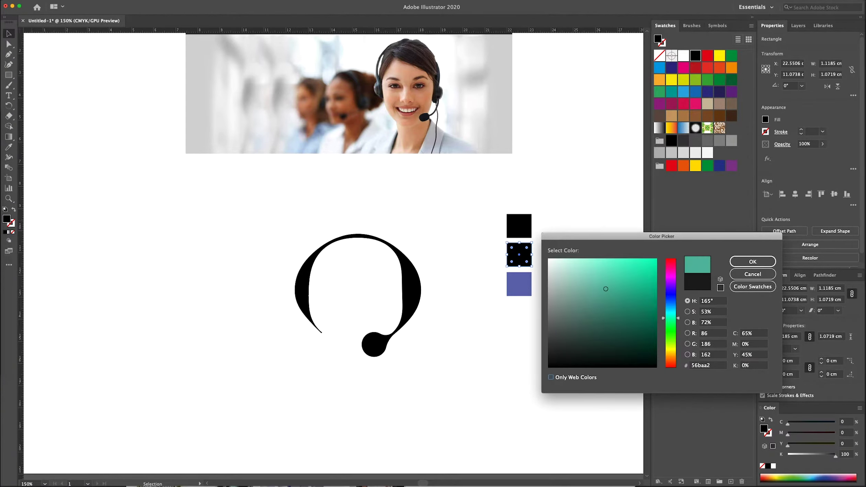
{"action": "key", "text": "Return"}
Colour the top square slate grey-blue (C70 M50 Y40) in the Color Picker.
{"action": "left_click", "coordinate": [519, 225]}
{"action": "double_click", "coordinate": [7, 220]}
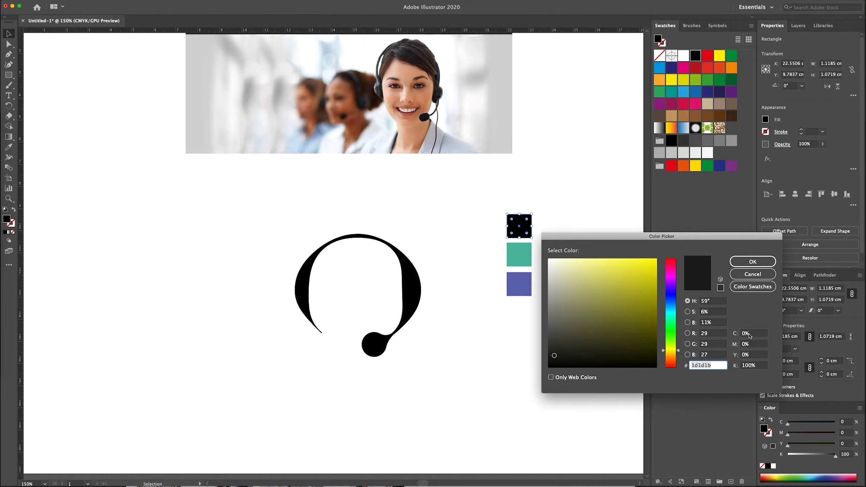
{"action": "left_click", "coordinate": [736, 334]}
{"action": "type", "text": "70"}
{"action": "key", "text": "Tab"}
{"action": "type", "text": "50"}
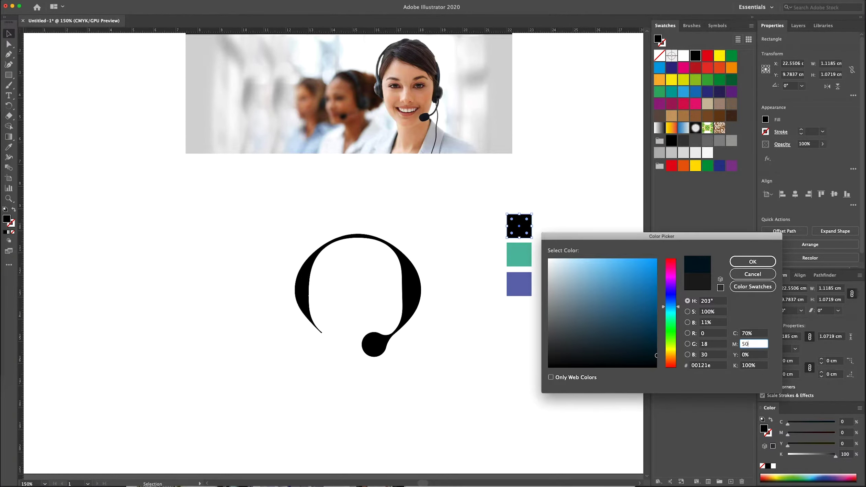
{"action": "key", "text": "Tab"}
{"action": "type", "text": "40"}
{"action": "key", "text": "Tab"}
{"action": "type", "text": "0"}
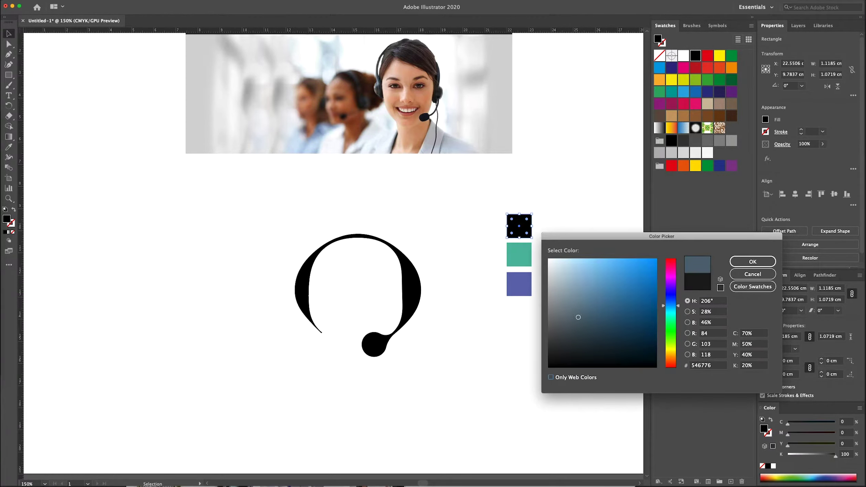
{"action": "key", "text": "Return"}
Save the three coloured squares as a new swatch colour group.
{"action": "left_click", "coordinate": [519, 254], "text": "shift"}
{"action": "left_click", "coordinate": [519, 284], "text": "shift"}
{"action": "left_click", "coordinate": [751, 26]}
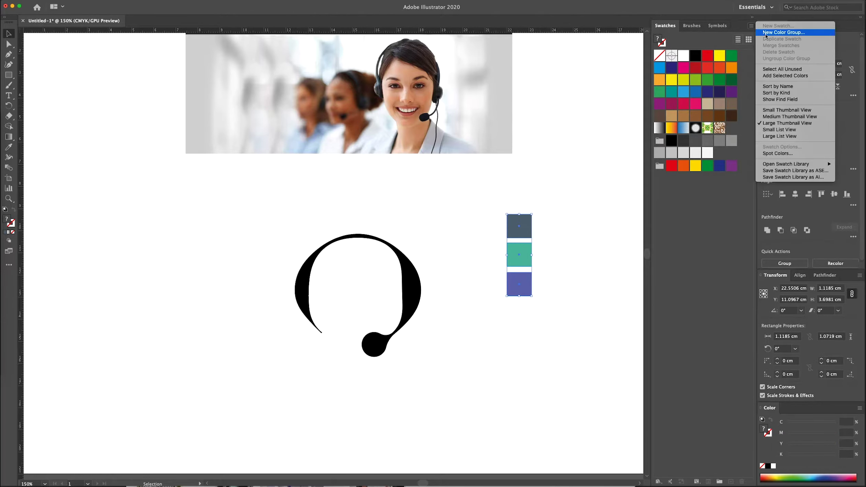
{"action": "left_click", "coordinate": [769, 39]}
{"action": "left_click", "coordinate": [469, 276]}
{"action": "left_click", "coordinate": [462, 233]}
Fill the headset shape with the purple brand swatch.
{"action": "left_click", "coordinate": [302, 289]}
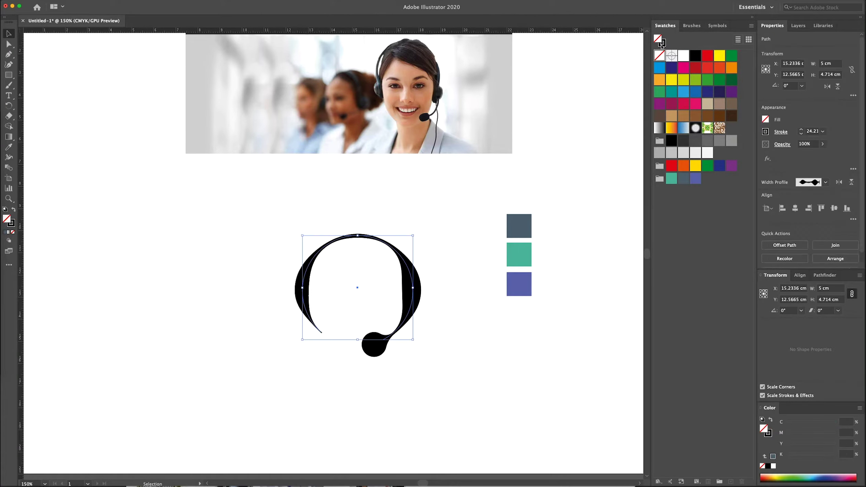
{"action": "left_click", "coordinate": [696, 178]}
{"action": "scroll", "coordinate": [449, 205], "scroll_direction": "up", "scroll_amount": 2}
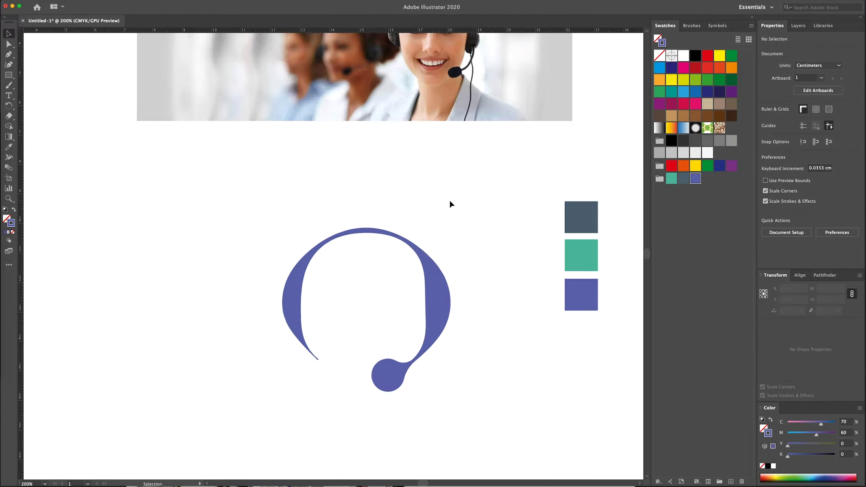
{"action": "scroll", "coordinate": [429, 101], "scroll_direction": "up", "scroll_amount": 2}
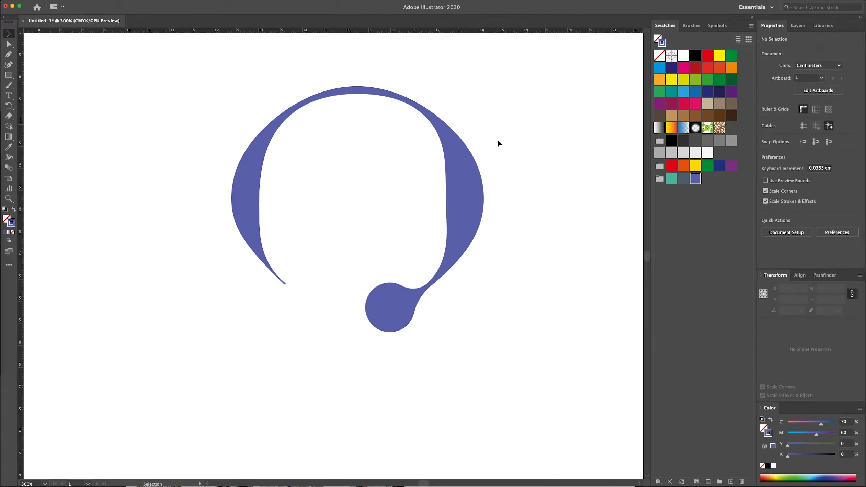
Pen-draw a curve inside the headset's right side, stroked teal with no fill.
{"action": "key", "text": "p"}
{"action": "left_click", "coordinate": [463, 147]}
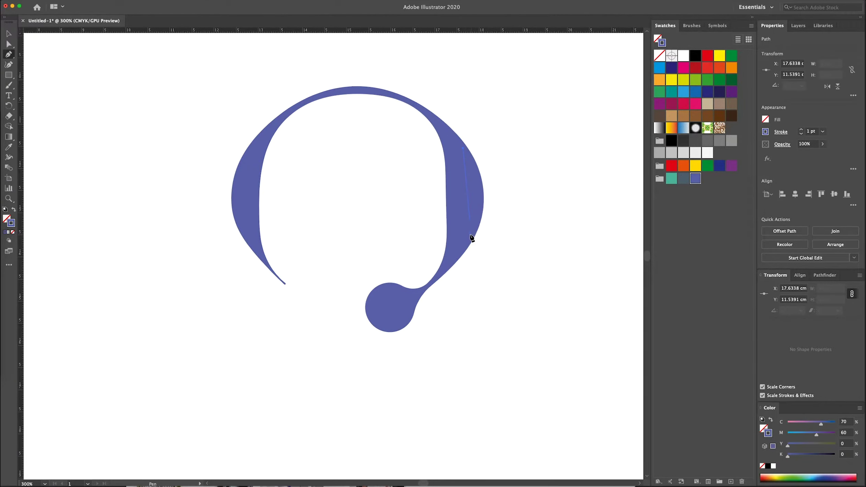
{"action": "left_click_drag", "start_coordinate": [470, 237], "coordinate": [451, 279]}
{"action": "key", "text": "v"}
{"action": "key", "text": "shift+x"}
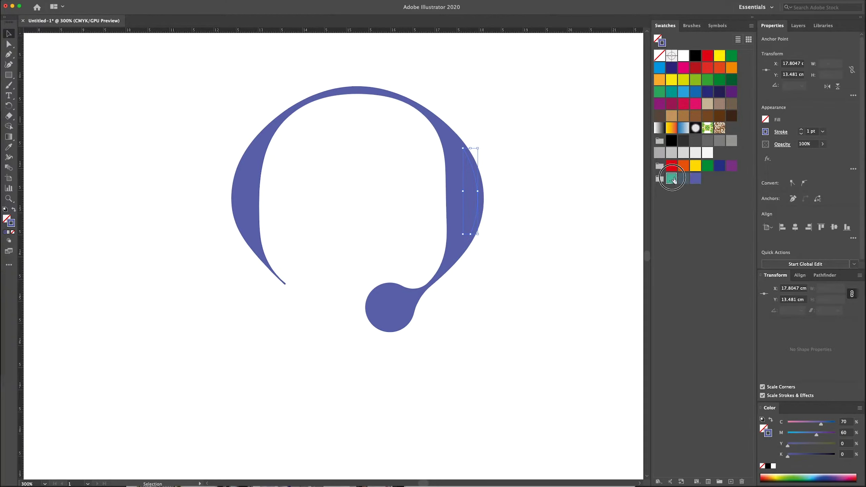
{"action": "left_click", "coordinate": [673, 178]}
Taper the teal line into a round-capped crescent with the Width tool.
{"action": "key", "text": "ctrl+="}
{"action": "key", "text": "ctrl+="}
{"action": "key", "text": "ctrl+="}
{"action": "key", "text": "shift+w"}
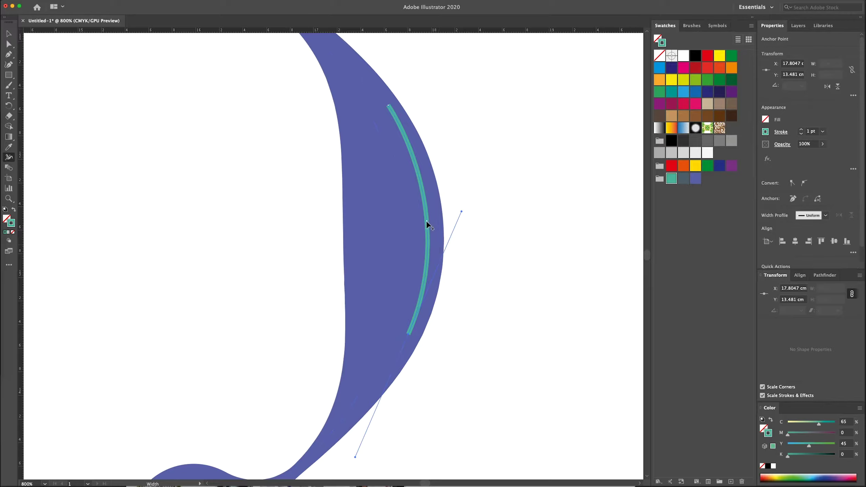
{"action": "left_click_drag", "start_coordinate": [424, 223], "coordinate": [432, 223]}
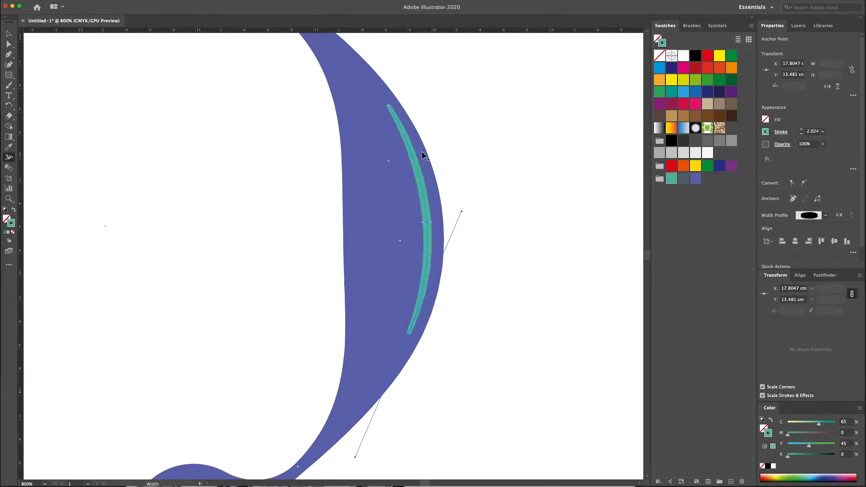
{"action": "left_click", "coordinate": [781, 132]}
{"action": "left_click", "coordinate": [736, 154]}
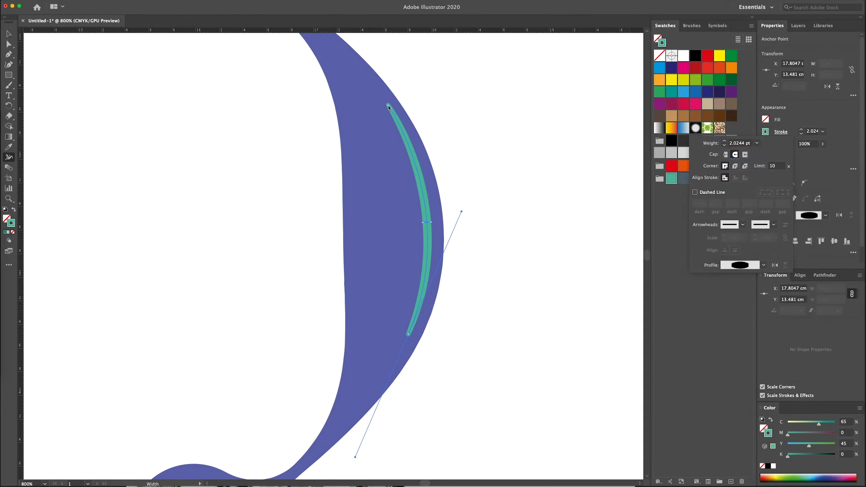
{"action": "left_click", "coordinate": [388, 106]}
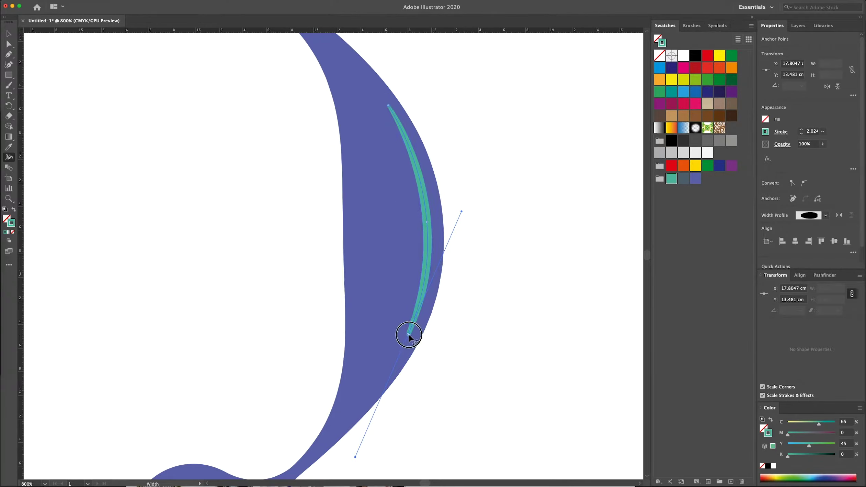
{"action": "left_click_drag", "start_coordinate": [421, 224], "coordinate": [437, 227]}
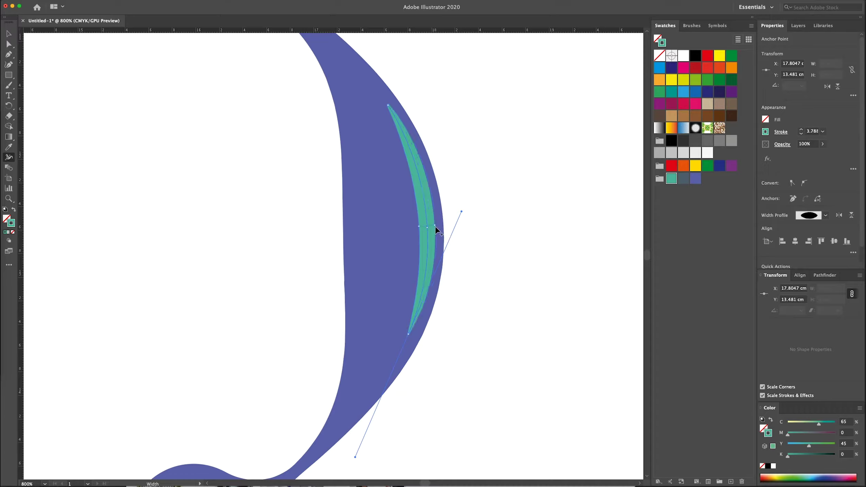
{"action": "key", "text": "v"}
{"action": "left_click", "coordinate": [487, 242]}
Alt-drag a copy of the crescent to the headset's left side for mirroring.
{"action": "scroll", "coordinate": [487, 242], "scroll_direction": "down", "scroll_amount": 4}
{"action": "left_click", "coordinate": [450, 258]}
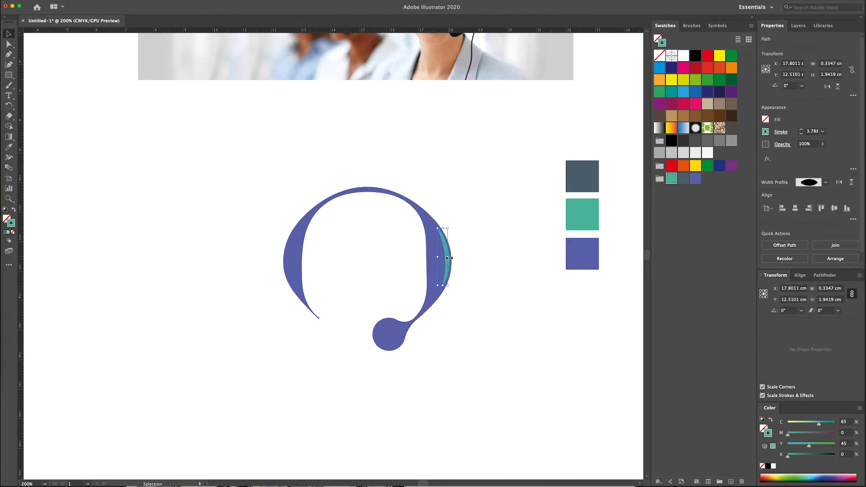
{"action": "left_click_drag", "start_coordinate": [328, 258], "coordinate": [299, 261]}
{"action": "key", "text": "o"}
{"action": "key", "text": "Return"}
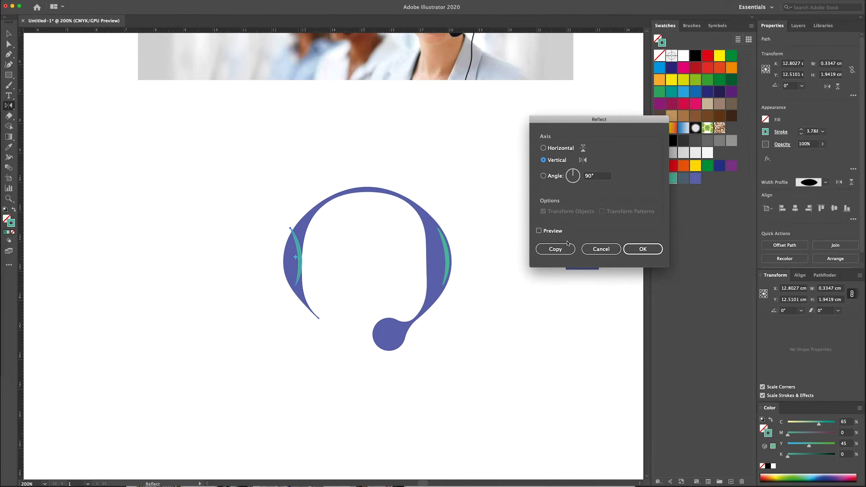
Reflect the crescent copy so it mirrors the right-side crescent.
{"action": "key", "text": "Return"}
{"action": "key", "text": "ctrl+plus"}
{"action": "key", "text": "v"}
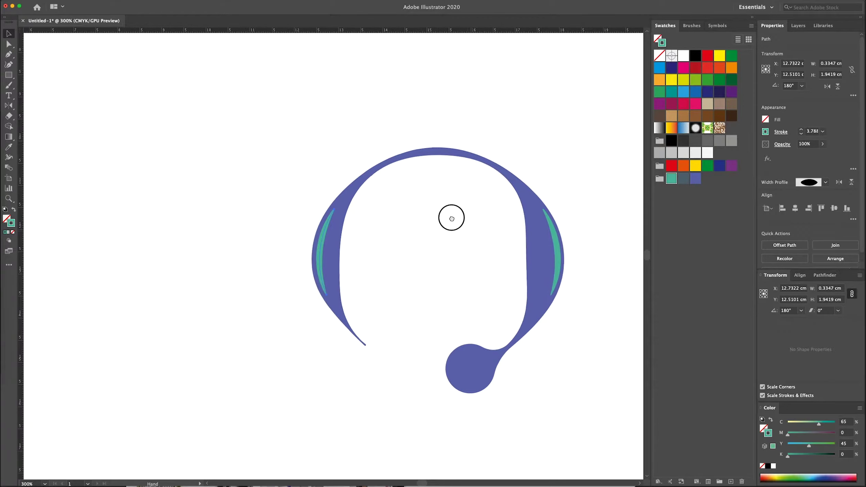
{"action": "key", "text": "ctrl+minus"}
{"action": "left_click", "coordinate": [469, 176]}
{"action": "key", "text": "ctrl+plus"}
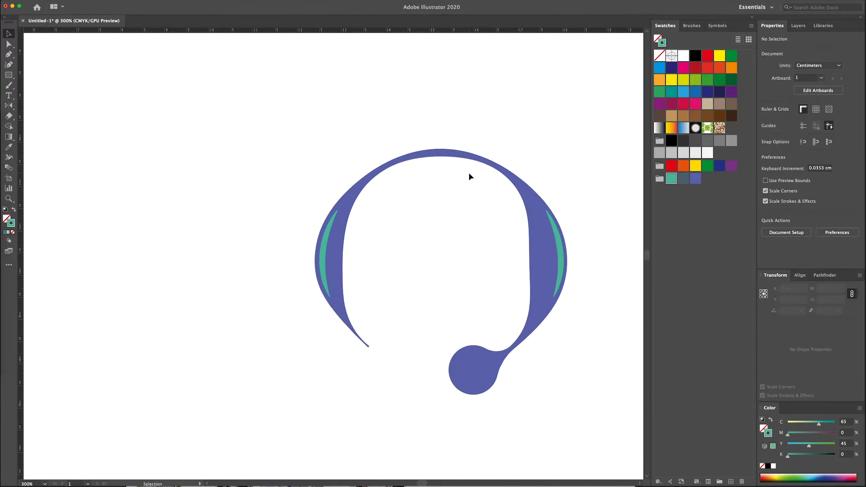
{"action": "key", "text": "ctrl+plus"}
{"action": "key", "text": "ctrl+plus"}
{"action": "key", "text": "ctrl+plus"}
{"action": "key", "text": "ctrl+plus"}
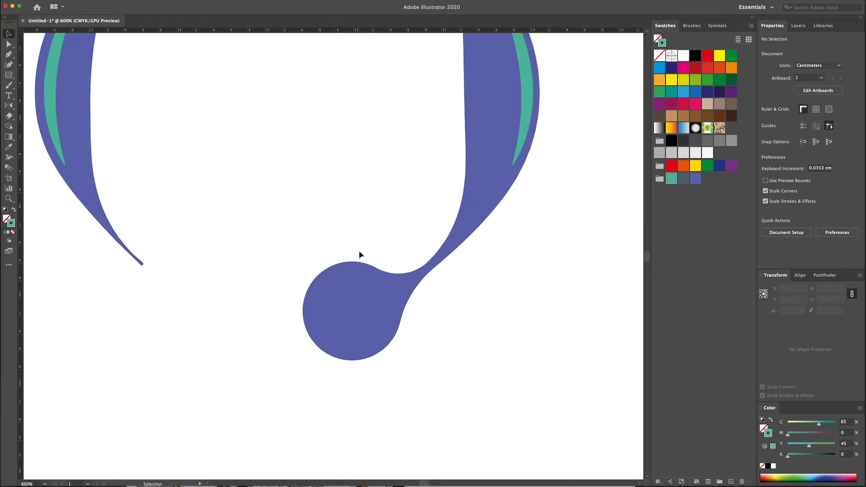
Draw a teal-filled circle inside the mic end, then select all logo pieces.
{"action": "key", "text": "l"}
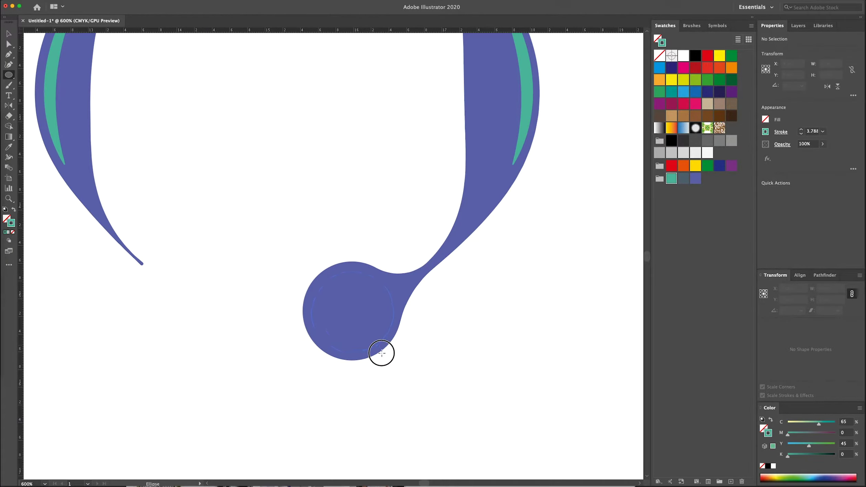
{"action": "left_click_drag", "start_coordinate": [379, 347], "coordinate": [379, 347]}
{"action": "key", "text": "shift+x"}
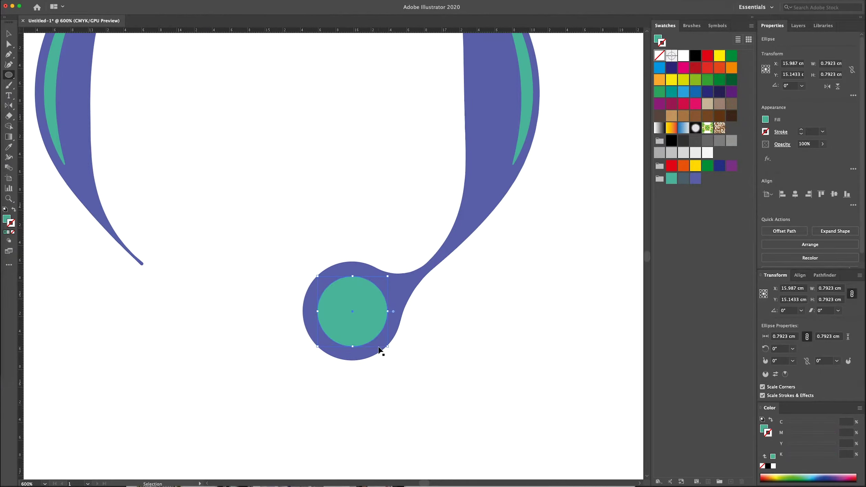
{"action": "key", "text": "ctrl+0"}
{"action": "key", "text": "v"}
{"action": "key", "text": "ctrl+shift+a"}
{"action": "left_click_drag", "start_coordinate": [457, 182], "coordinate": [285, 335]}
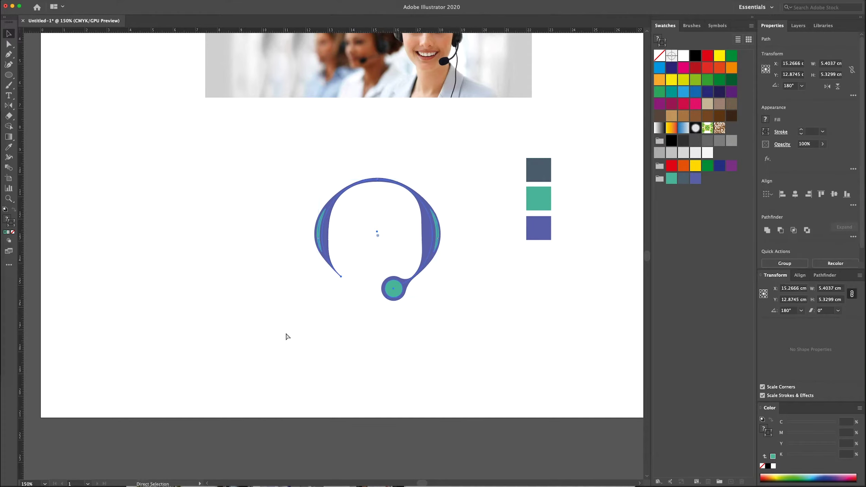
{"action": "right_click", "coordinate": [392, 286]}
Type the wordmark AZAURA below the logo and scale it up.
{"action": "key", "text": "Escape"}
{"action": "left_click", "coordinate": [440, 313]}
{"action": "key", "text": "t"}
{"action": "left_click", "coordinate": [380, 354]}
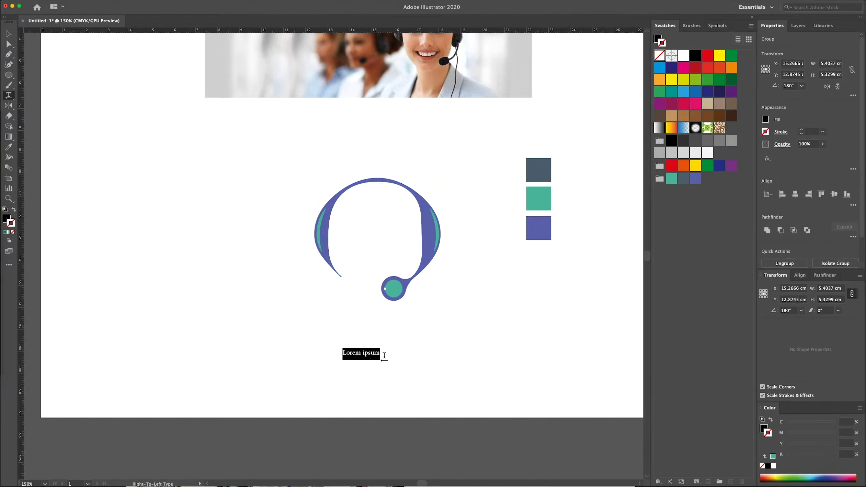
{"action": "type", "text": "AZAUR"}
{"action": "key", "text": "Escape"}
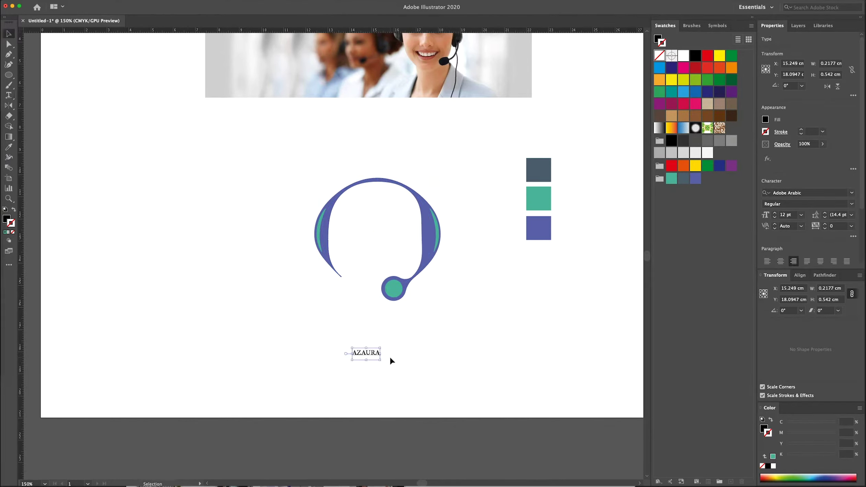
{"action": "mouse_move", "coordinate": [382, 355]}
{"action": "left_mouse_down"}
{"action": "mouse_move", "coordinate": [423, 359]}
{"action": "mouse_move", "coordinate": [439, 351]}
{"action": "left_mouse_up"}
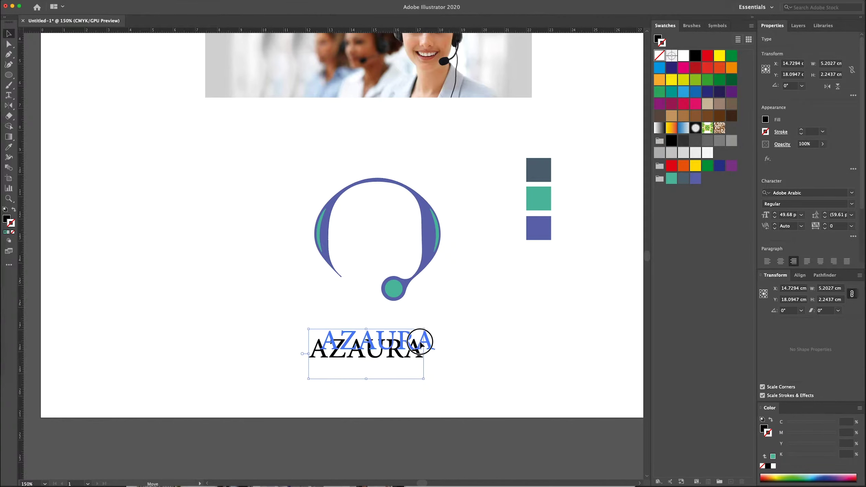
Draw an outlined rectangle framing the logo and the AZAURA wordmark.
{"action": "key", "text": "m"}
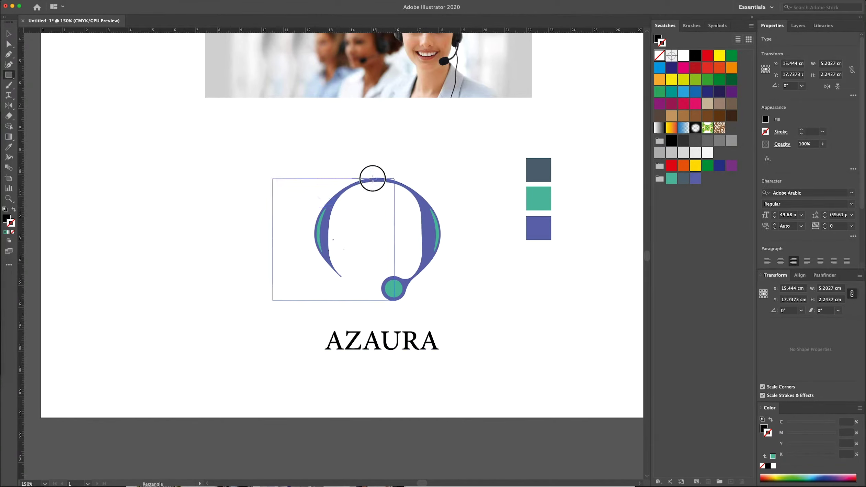
{"action": "left_click_drag", "start_coordinate": [394, 300], "coordinate": [372, 179]}
{"action": "key", "text": "v"}
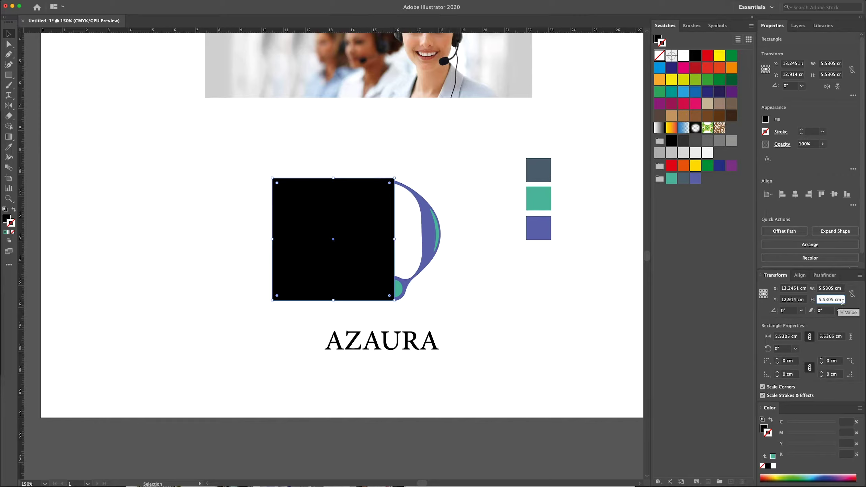
{"action": "key", "text": "Tab"}
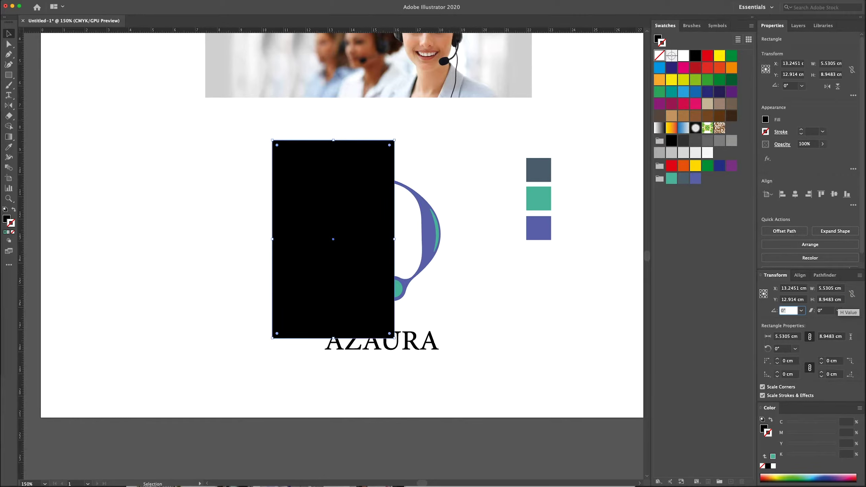
{"action": "key", "text": "shift+x"}
{"action": "left_click_drag", "start_coordinate": [355, 140], "coordinate": [399, 178]}
Copy the frame beside the logo and divide its height by 1.618.
{"action": "left_click_drag", "start_coordinate": [422, 303], "coordinate": [312, 305]}
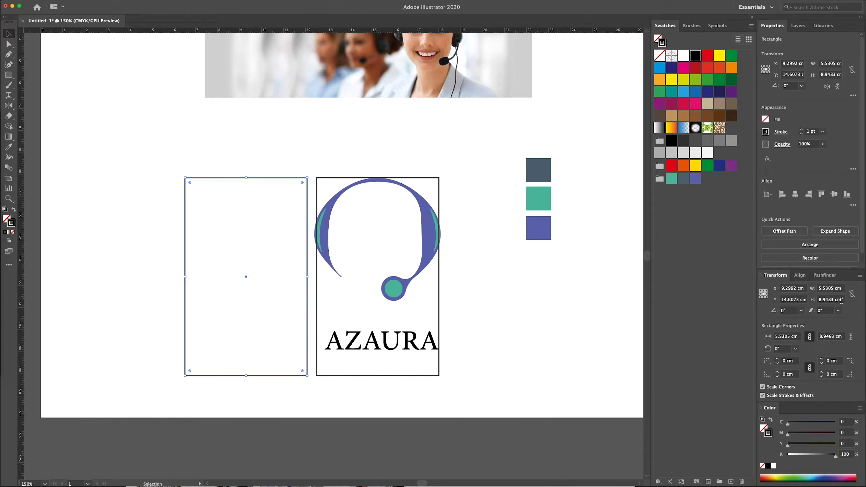
{"action": "left_click", "coordinate": [831, 299]}
{"action": "type", "text": "/1618"}
{"action": "key", "text": "Tab"}
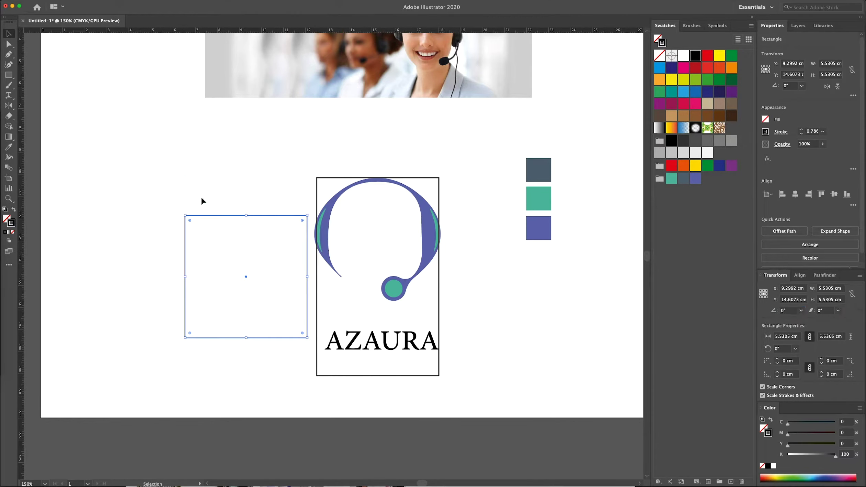
{"action": "left_click", "coordinate": [288, 212]}
{"action": "left_click_drag", "start_coordinate": [247, 276], "coordinate": [378, 240]}
{"action": "left_click_drag", "start_coordinate": [439, 299], "coordinate": [258, 299]}
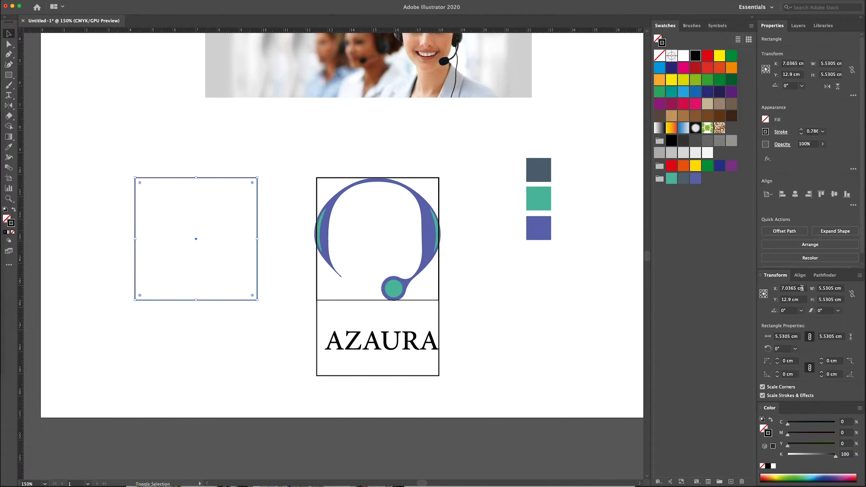
{"action": "type", "text": "/1618"}
{"action": "key", "text": "Tab"}
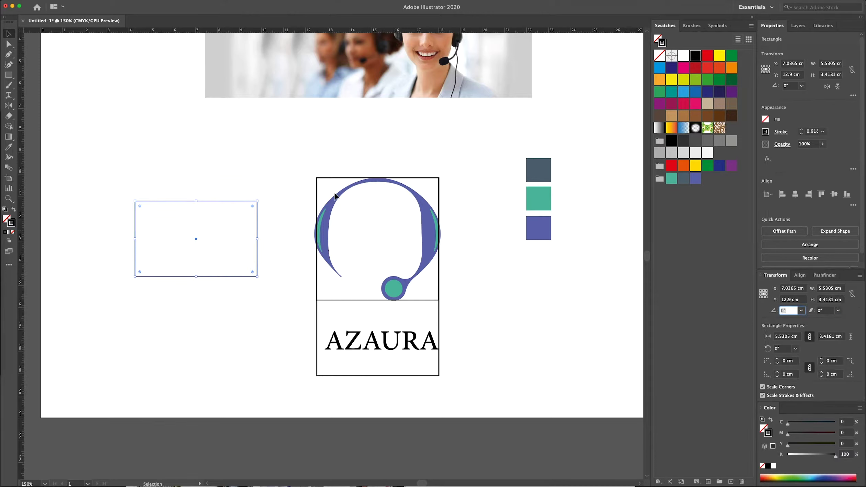
Divide the height by 1.618 again, duplicate it, and move one into the AZAURA frame.
{"action": "left_click", "coordinate": [841, 299]}
{"action": "type", "text": "618"}
{"action": "key", "text": "Tab"}
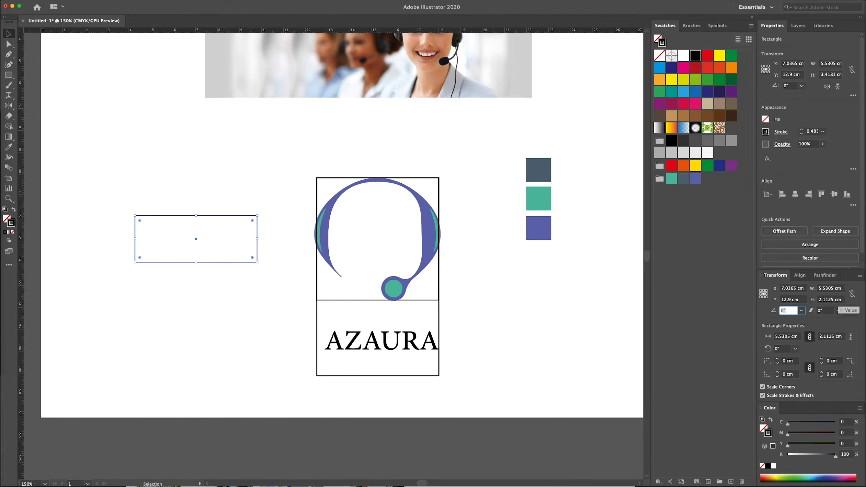
{"action": "left_click_drag", "start_coordinate": [199, 242], "coordinate": [199, 291]}
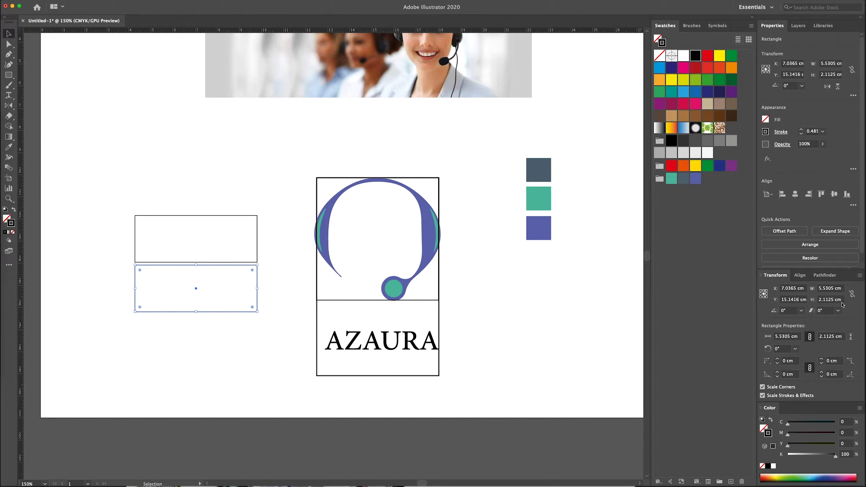
{"action": "left_click", "coordinate": [201, 253]}
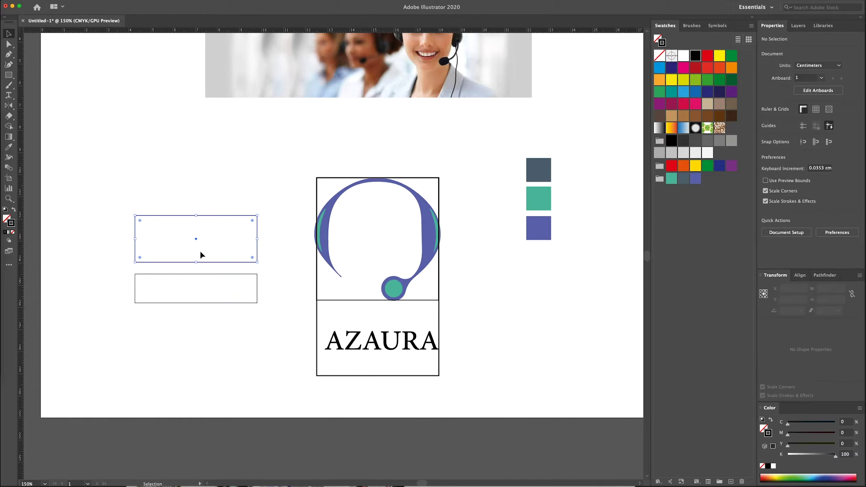
{"action": "left_click_drag", "start_coordinate": [193, 241], "coordinate": [379, 355]}
Change the AZAURA wordmark font to FS Albert Arabic ExtraBold.
{"action": "left_click", "coordinate": [281, 281]}
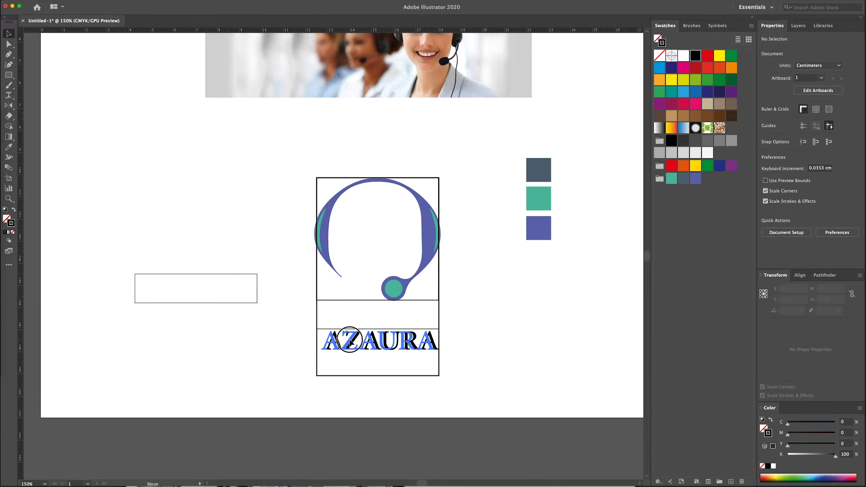
{"action": "left_click", "coordinate": [349, 340]}
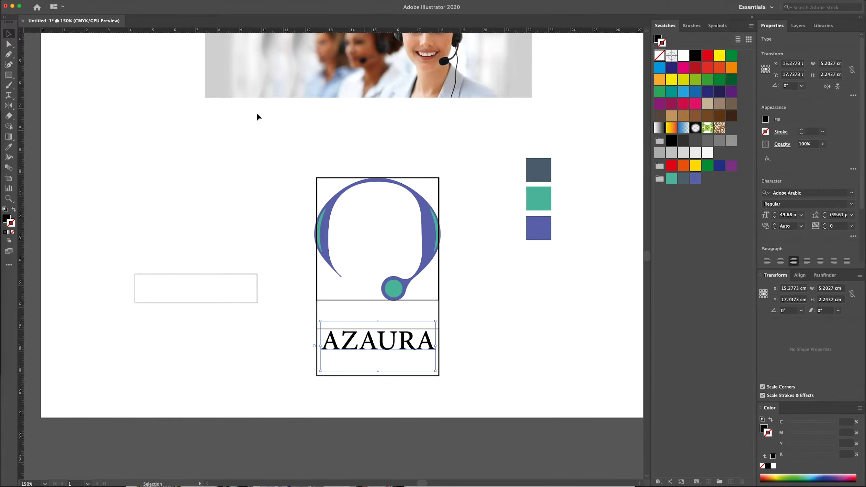
{"action": "left_click", "coordinate": [854, 197]}
{"action": "key", "text": "Down"}
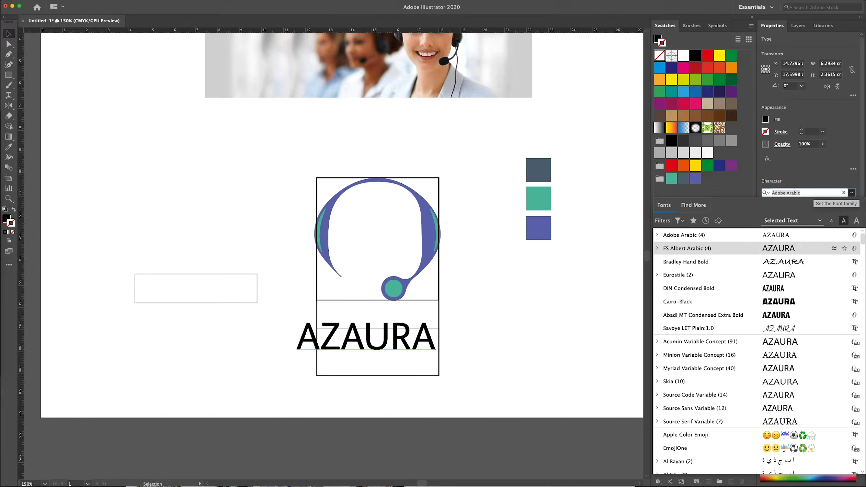
{"action": "key", "text": "Down"}
{"action": "key", "text": "Down"}
{"action": "key", "text": "Down"}
{"action": "key", "text": "Down"}
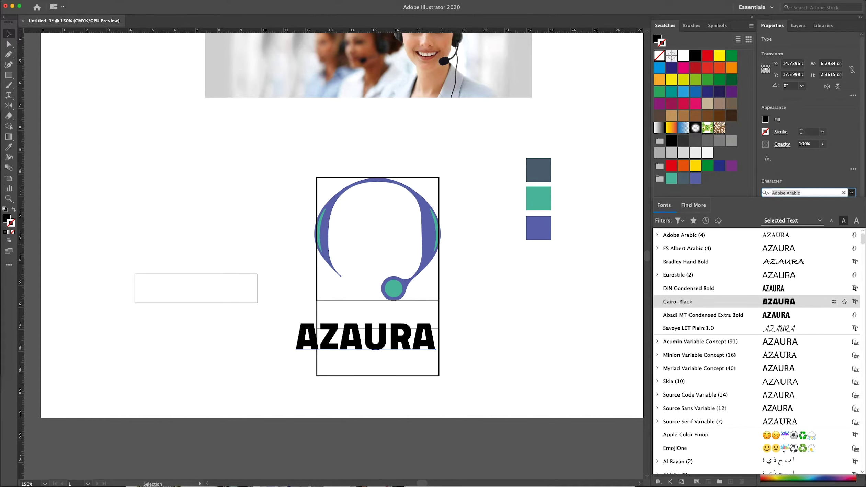
{"action": "scroll", "coordinate": [783, 343], "scroll_direction": "down", "scroll_amount": 5}
{"action": "scroll", "coordinate": [783, 344], "scroll_direction": "down", "scroll_amount": 3}
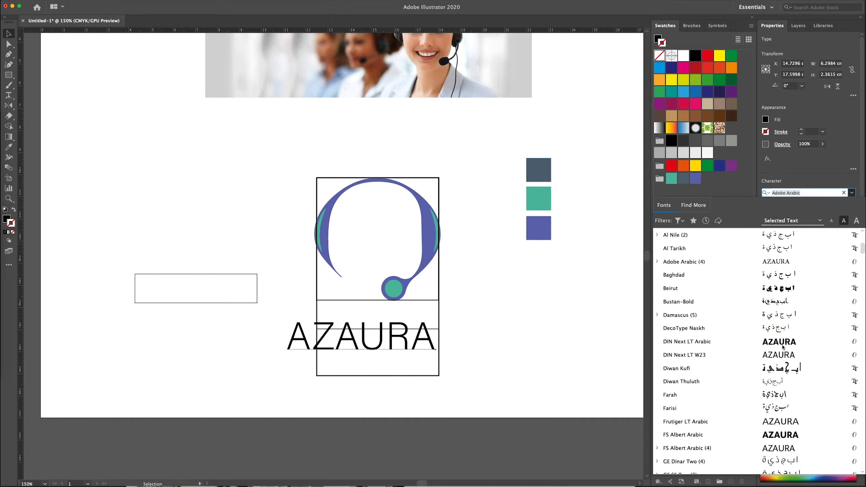
{"action": "scroll", "coordinate": [783, 347], "scroll_direction": "down", "scroll_amount": 2}
{"action": "left_click", "coordinate": [784, 352]}
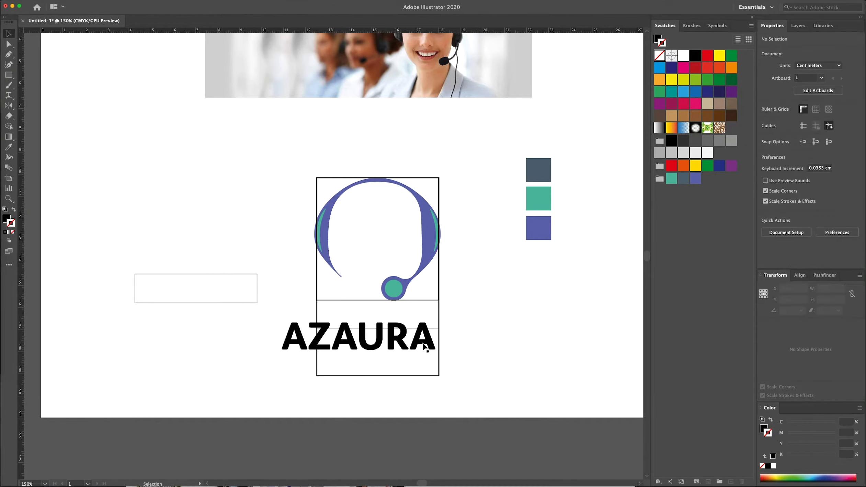
{"action": "mouse_move", "coordinate": [425, 339]}
{"action": "left_mouse_down"}
{"action": "mouse_move", "coordinate": [288, 343]}
{"action": "mouse_move", "coordinate": [349, 348]}
{"action": "left_mouse_up"}
Convert the AZAURA text to outlines and zoom in close on the letters.
{"action": "key", "text": "v"}
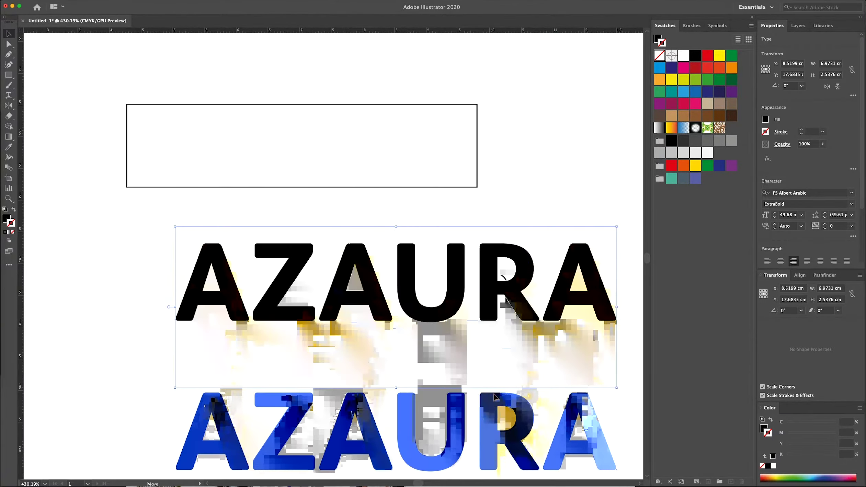
{"action": "key", "text": "ctrl+shift+o"}
{"action": "left_click", "coordinate": [354, 205]}
{"action": "key", "text": "ctrl+="}
{"action": "key", "text": "ctrl+="}
{"action": "key", "text": "ctrl+="}
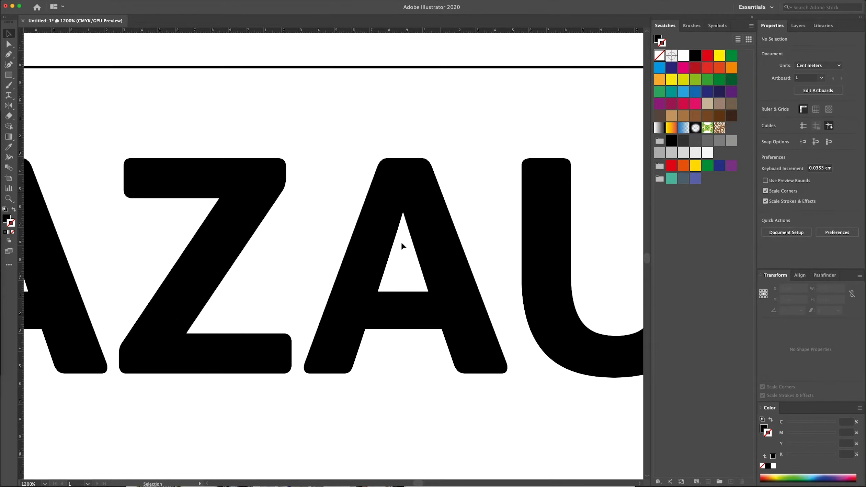
Draw a four-point pen shape covering the second A's crossbar and lower-left side.
{"action": "key", "text": "p"}
{"action": "left_click", "coordinate": [445, 339]}
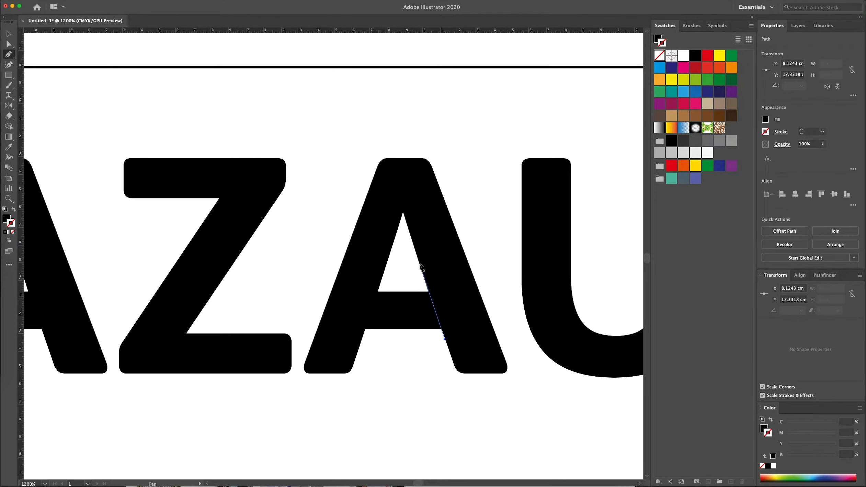
{"action": "left_click", "coordinate": [420, 264]}
{"action": "left_click", "coordinate": [387, 264]}
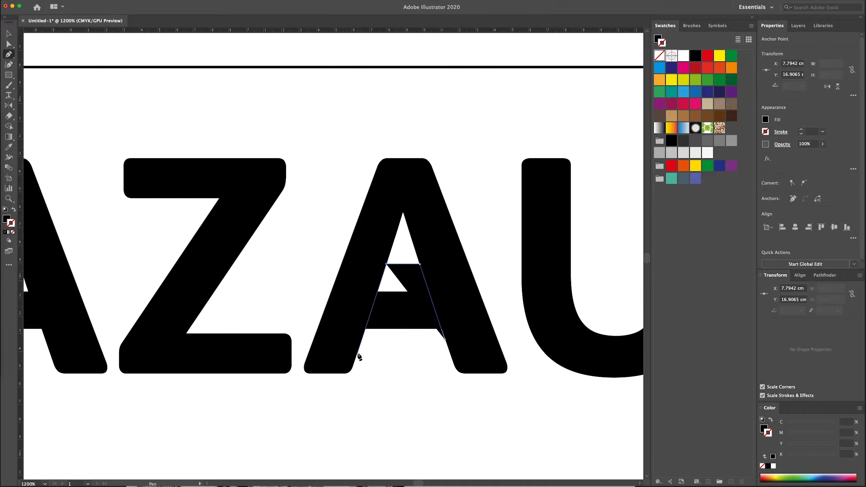
{"action": "left_click", "coordinate": [357, 353]}
{"action": "key", "text": "Return"}
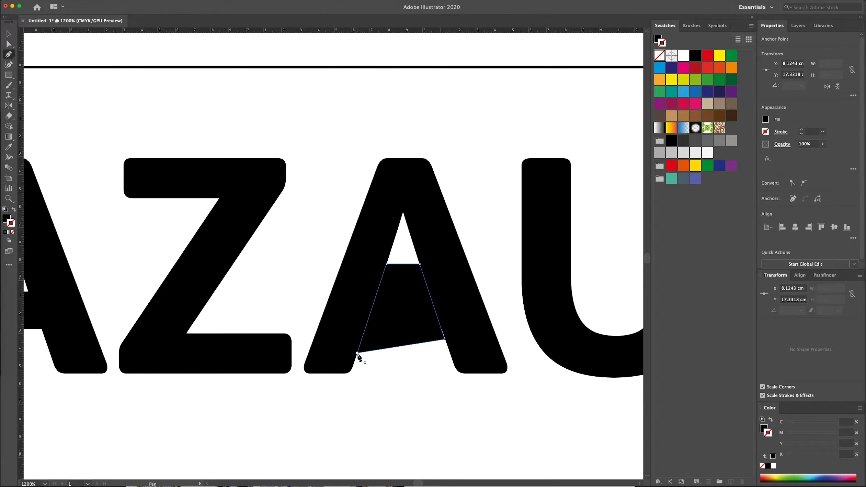
In Outline view, drag the crossbar corner anchors onto the A's sloping sides.
{"action": "left_click", "coordinate": [172, 30]}
{"action": "key", "text": "z"}
{"action": "left_click_drag", "start_coordinate": [464, 439], "coordinate": [519, 404]}
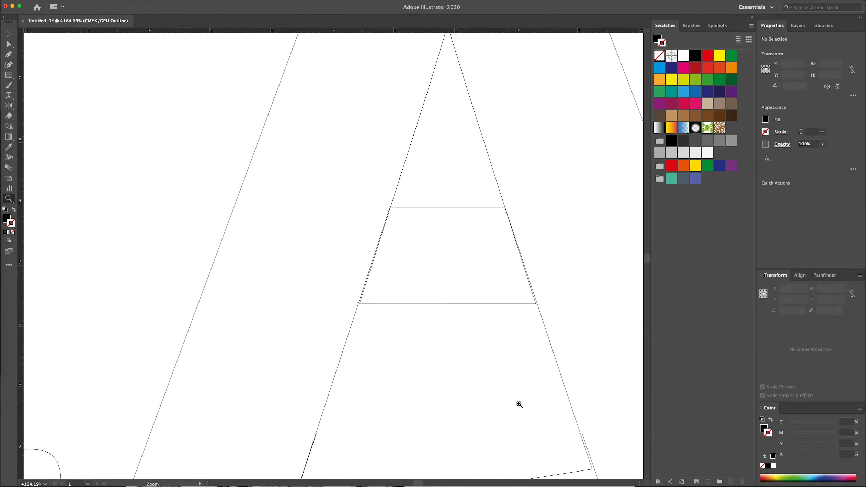
{"action": "scroll", "coordinate": [474, 309], "scroll_direction": "down", "scroll_amount": 5}
{"action": "left_click", "coordinate": [502, 291]}
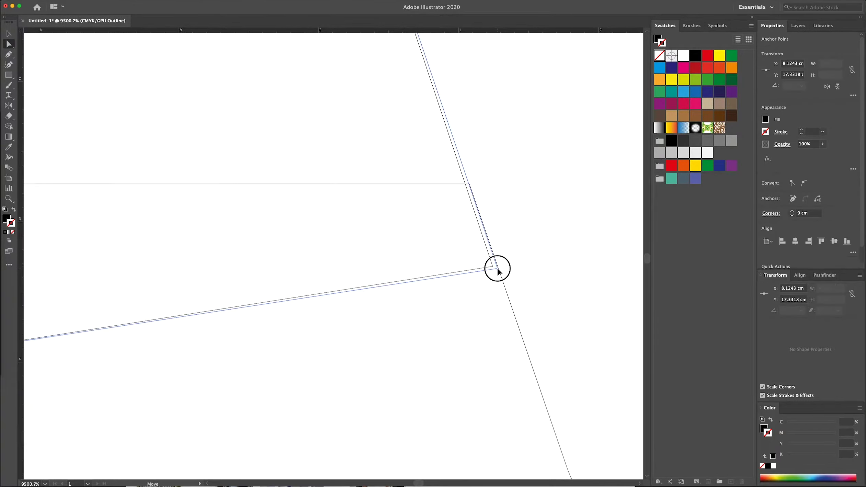
{"action": "left_click_drag", "start_coordinate": [494, 269], "coordinate": [501, 275]}
{"action": "left_click", "coordinate": [468, 310]}
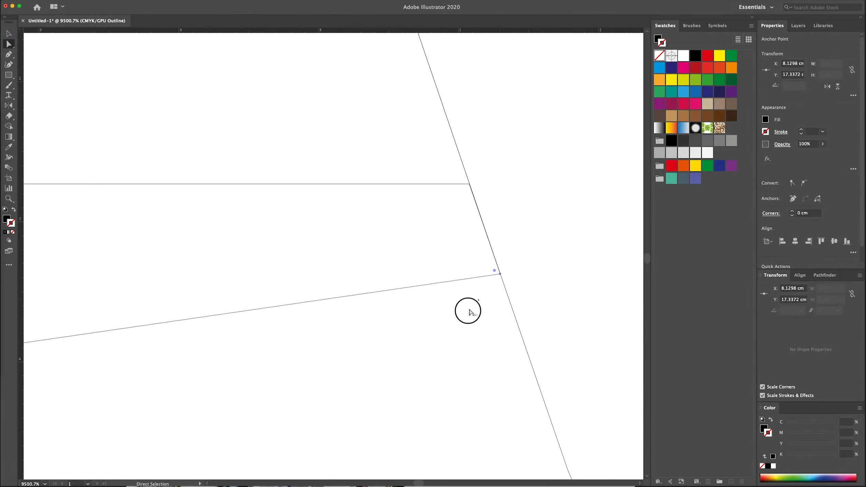
{"action": "left_click_drag", "start_coordinate": [103, 378], "coordinate": [481, 292]}
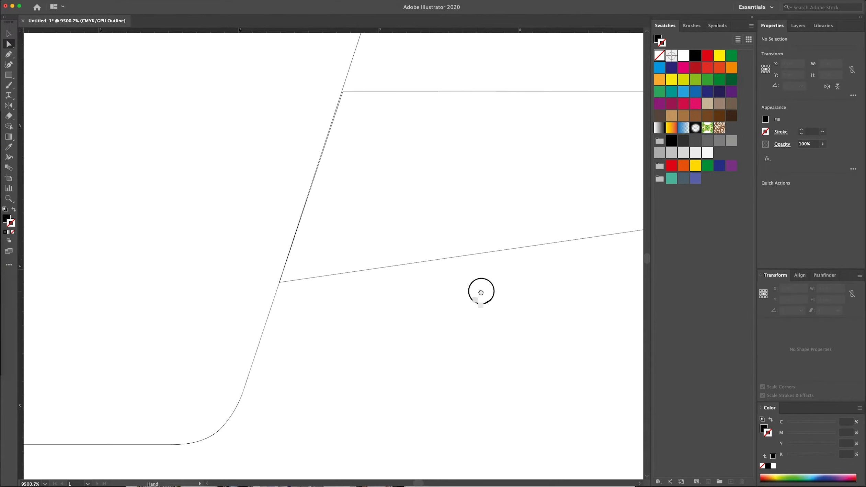
{"action": "left_click_drag", "start_coordinate": [342, 91], "coordinate": [345, 94]}
{"action": "left_click", "coordinate": [343, 92]}
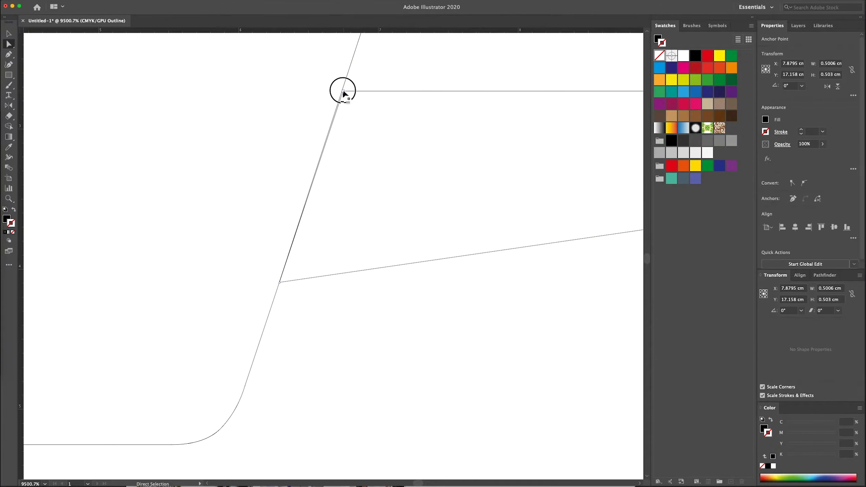
Return to full-colour Preview zoomed out on the wordmark and open its group options.
{"action": "key", "text": "super+minus"}
{"action": "key", "text": "super+minus"}
{"action": "key", "text": "super+minus"}
{"action": "key", "text": "super+minus"}
{"action": "key", "text": "super+minus"}
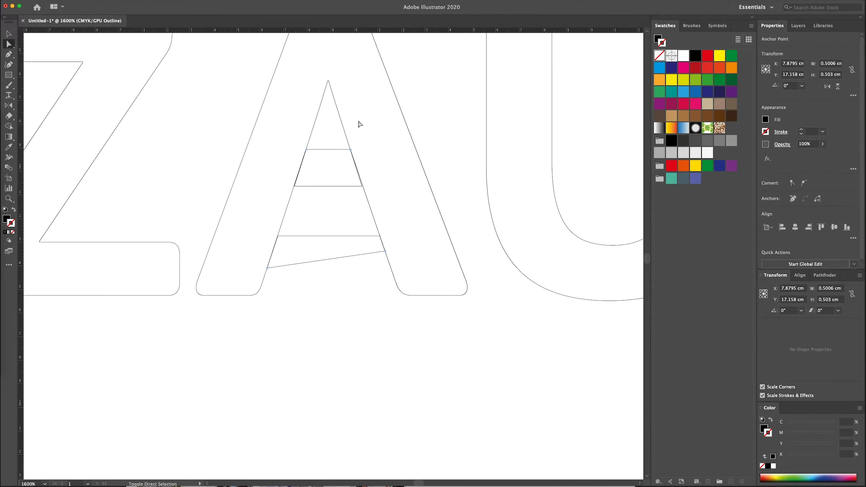
{"action": "key", "text": "v"}
{"action": "key", "text": "super+y"}
{"action": "left_click", "coordinate": [380, 179]}
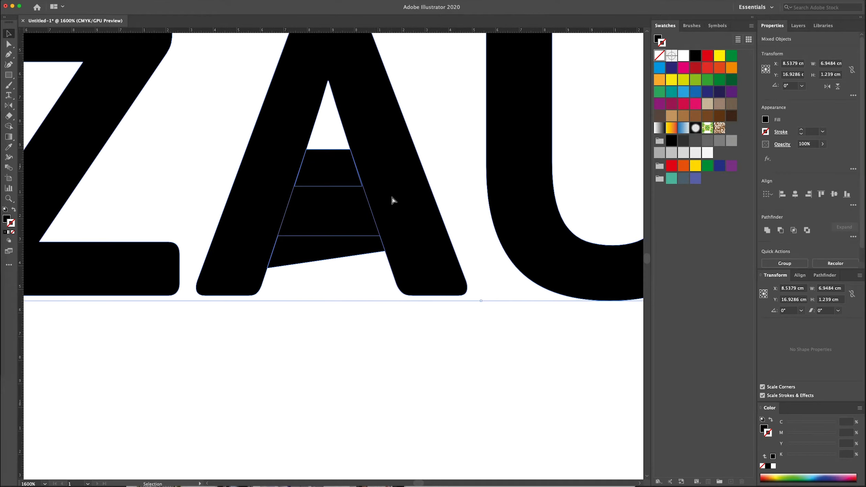
{"action": "key", "text": "super+minus"}
{"action": "key", "text": "super+minus"}
{"action": "key", "text": "super+minus"}
{"action": "right_click", "coordinate": [345, 214]}
Ungroup AZAURA and delete the second A's crossbar with Shape Builder.
{"action": "left_click", "coordinate": [359, 265]}
{"action": "left_click", "coordinate": [301, 223]}
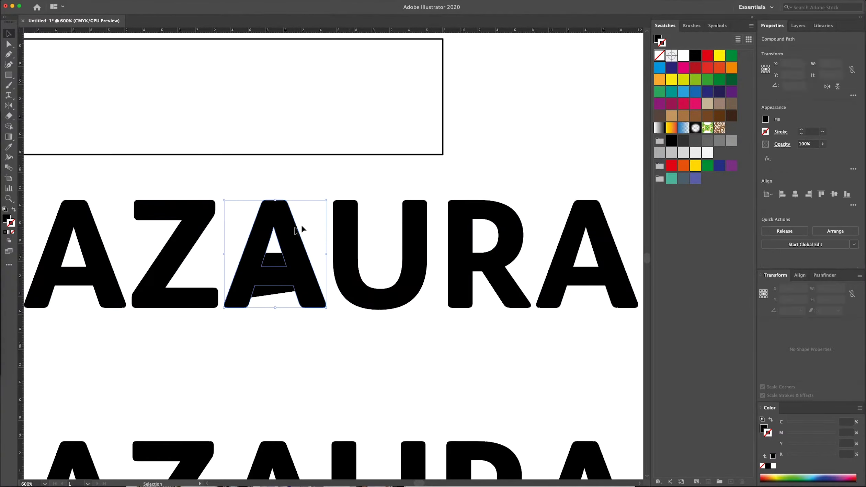
{"action": "key", "text": "shift+m"}
{"action": "left_click", "coordinate": [274, 276], "text": "alt"}
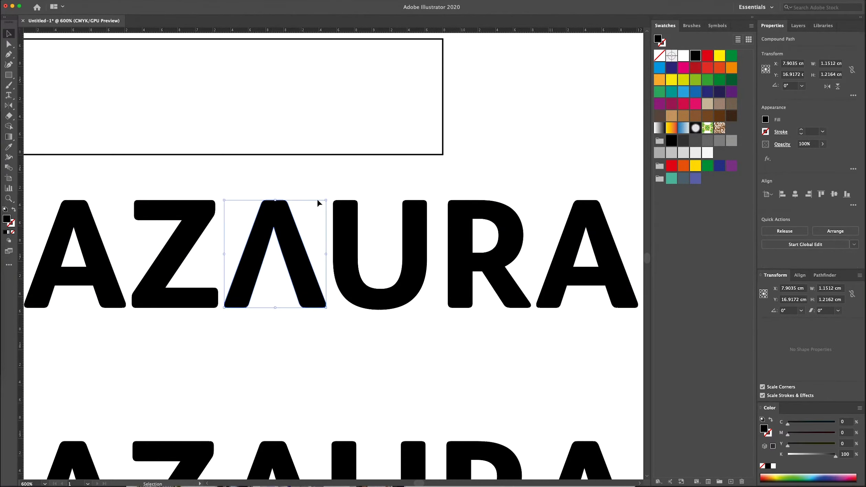
{"action": "key", "text": "v"}
Place a copy of the crossbar-less Λ over the first A.
{"action": "scroll", "coordinate": [317, 199], "scroll_direction": "left", "scroll_amount": 5}
{"action": "left_click", "coordinate": [360, 244]}
{"action": "left_click_drag", "start_coordinate": [360, 244], "coordinate": [224, 288]}
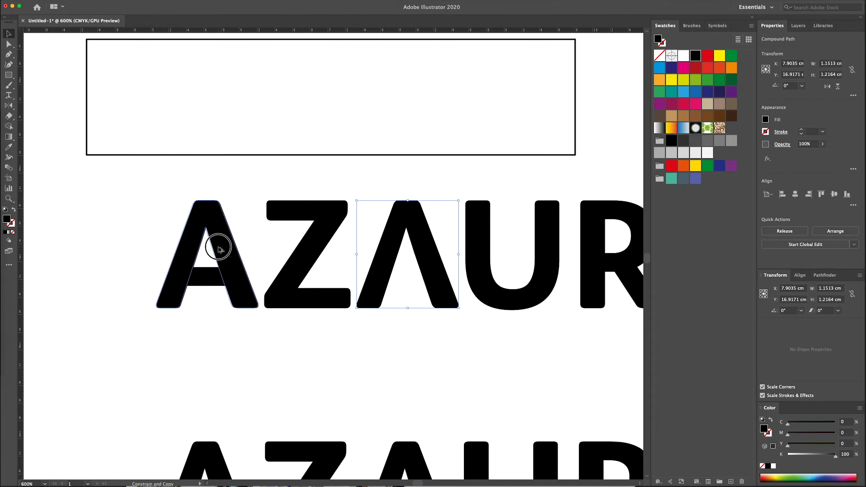
{"action": "left_click", "coordinate": [250, 325]}
{"action": "left_click_drag", "start_coordinate": [417, 336], "coordinate": [346, 324]}
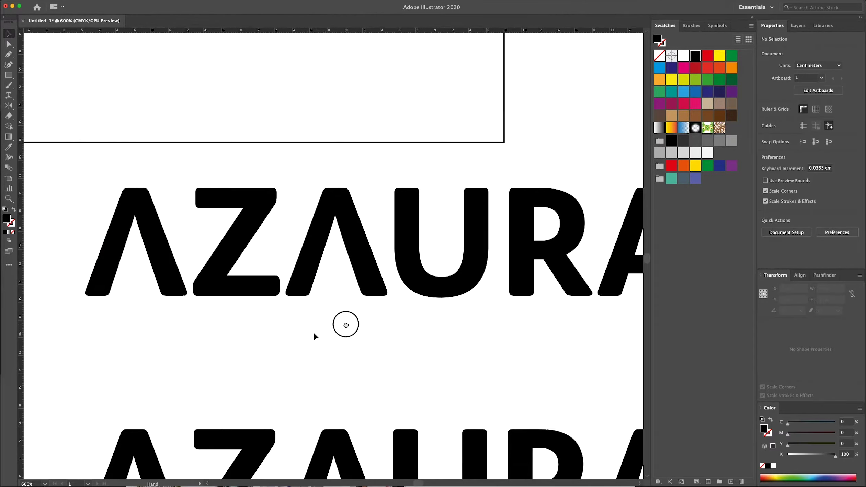
{"action": "key", "text": "super+minus"}
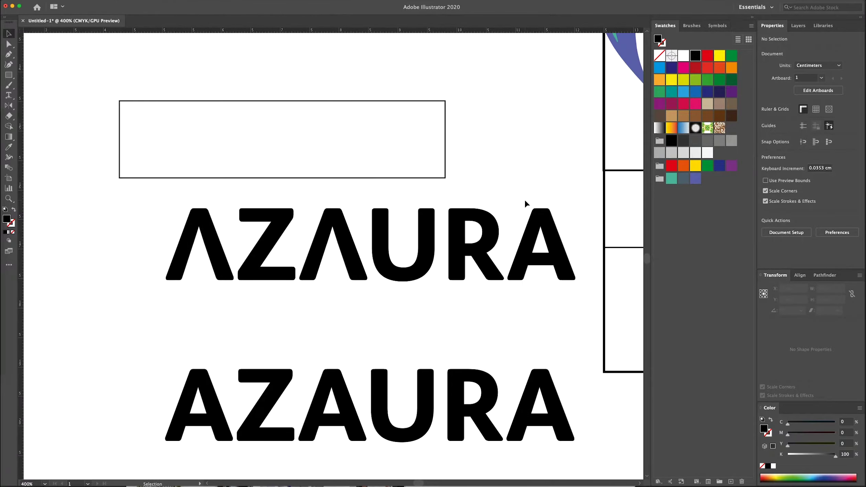
Turn the last A into a Λ and move the wordmark onto the box under the headset.
{"action": "left_click", "coordinate": [548, 267]}
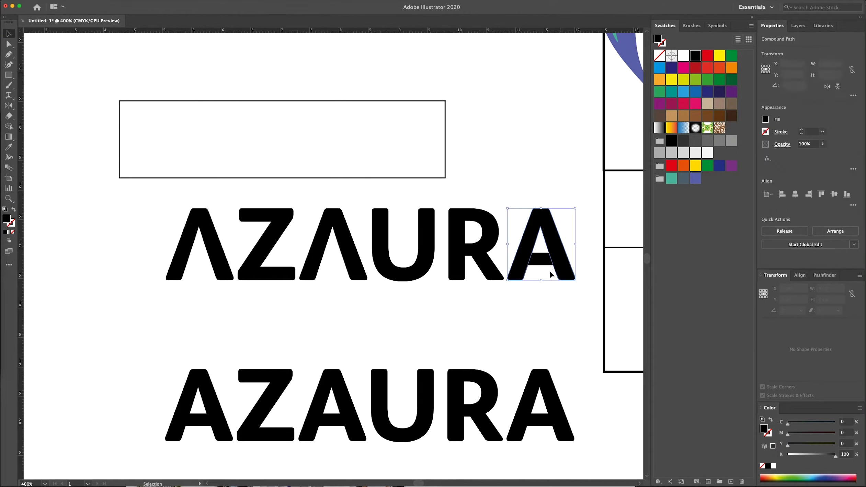
{"action": "key", "text": "super+minus"}
{"action": "left_click_drag", "start_coordinate": [540, 218], "coordinate": [201, 279]}
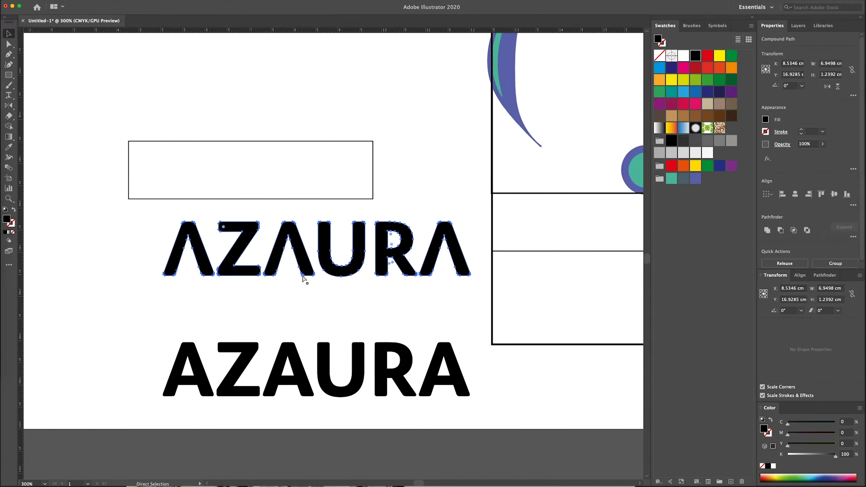
{"action": "key", "text": "super+minus"}
{"action": "left_click_drag", "start_coordinate": [318, 257], "coordinate": [244, 288]}
{"action": "left_click_drag", "start_coordinate": [302, 287], "coordinate": [480, 287]}
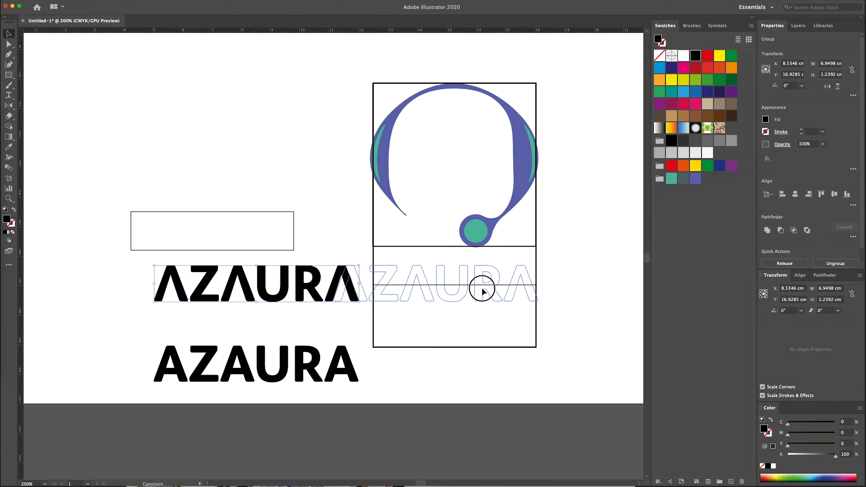
Scale the wordmark to the box width, shrink the headset logo, and set it on the divider.
{"action": "mouse_move", "coordinate": [335, 283]}
{"action": "left_mouse_down"}
{"action": "mouse_move", "coordinate": [321, 284]}
{"action": "mouse_move", "coordinate": [375, 284]}
{"action": "left_mouse_up"}
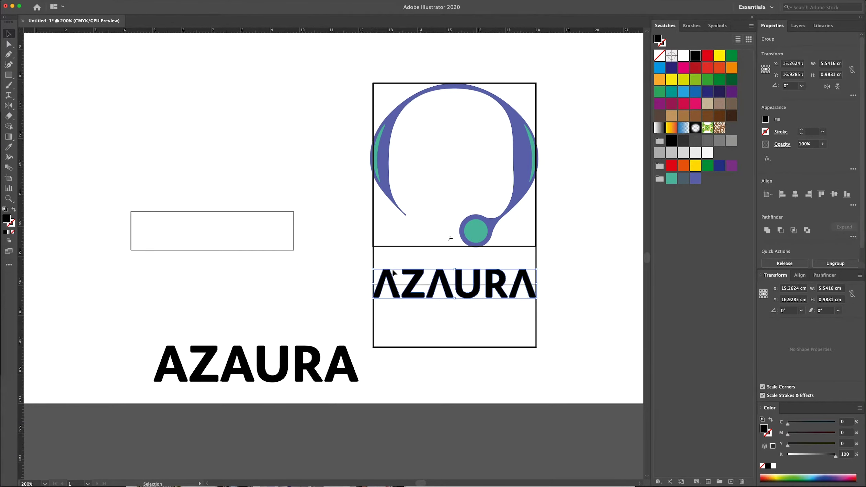
{"action": "left_click", "coordinate": [469, 235]}
{"action": "left_click_drag", "start_coordinate": [455, 86], "coordinate": [455, 111]}
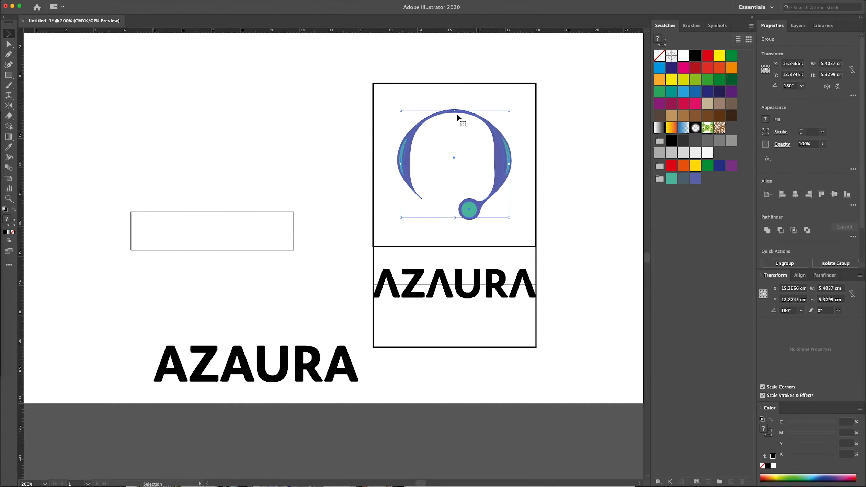
{"action": "left_click_drag", "start_coordinate": [470, 209], "coordinate": [470, 237]}
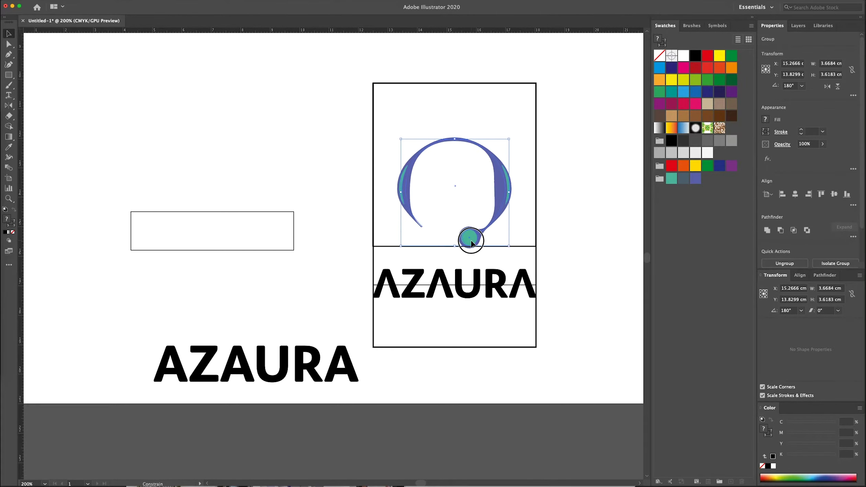
{"action": "left_click", "coordinate": [546, 184]}
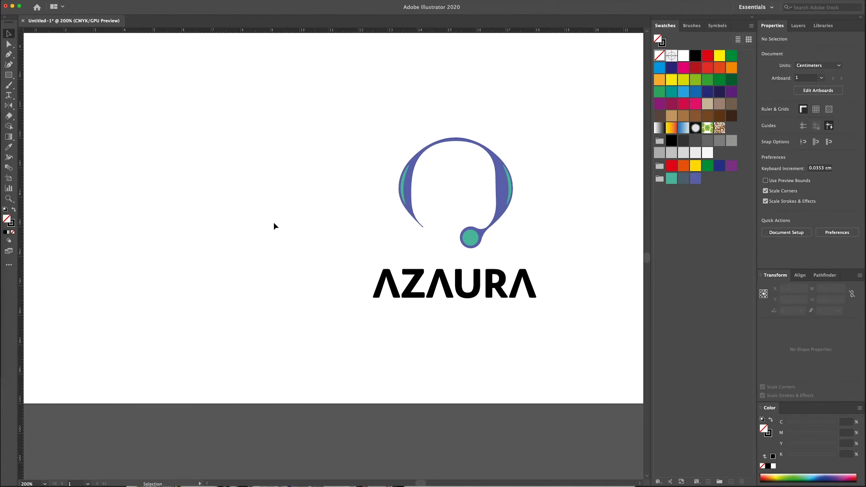
{"action": "scroll", "coordinate": [300, 220], "scroll_direction": "up", "scroll_amount": 2}
Type the 'CALL CENTER SERVICES' tagline and colour it slate with the Eyedropper.
{"action": "key", "text": "t"}
{"action": "left_click", "coordinate": [362, 329]}
{"action": "type", "text": "c"}
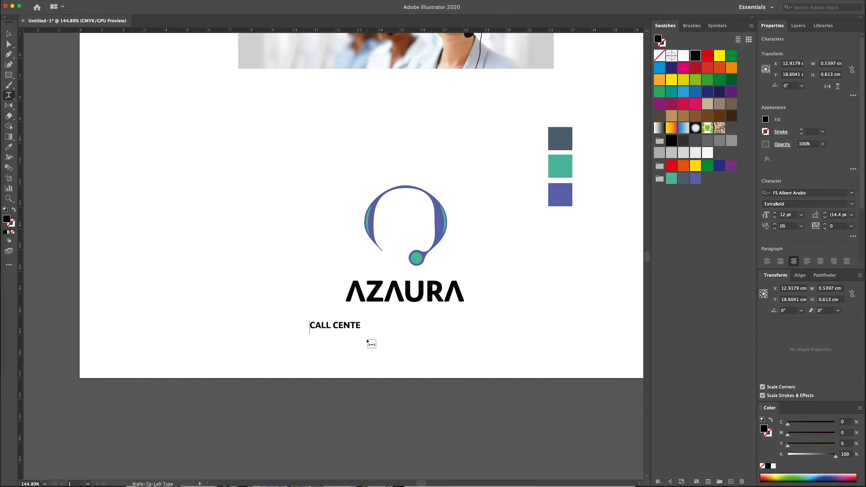
{"action": "type", "text": " SERVICES"}
{"action": "key", "text": "Escape"}
{"action": "key", "text": "i"}
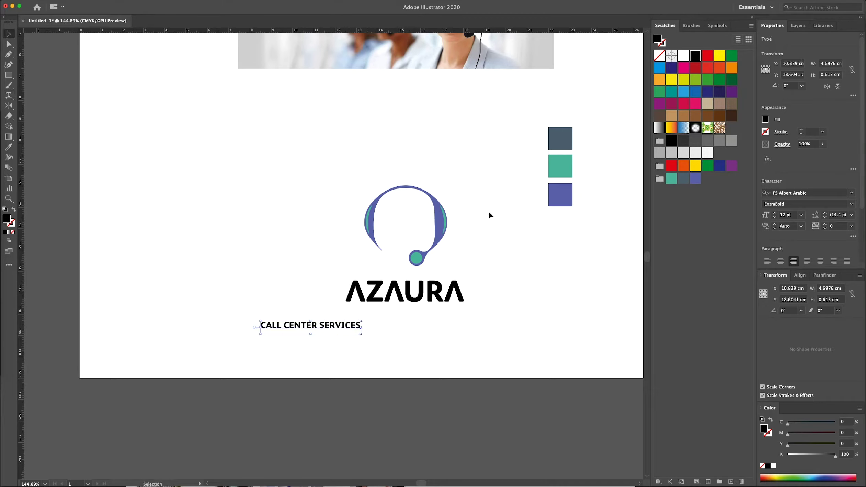
{"action": "left_click", "coordinate": [558, 138]}
{"action": "key", "text": "v"}
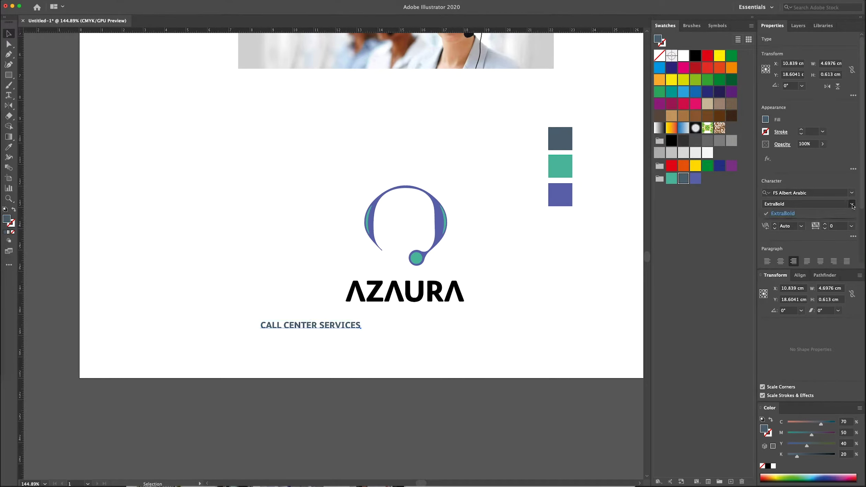
Set the tagline in FS Albert Arabic Light and move it under AZAURA.
{"action": "left_click", "coordinate": [852, 192]}
{"action": "left_click", "coordinate": [657, 261]}
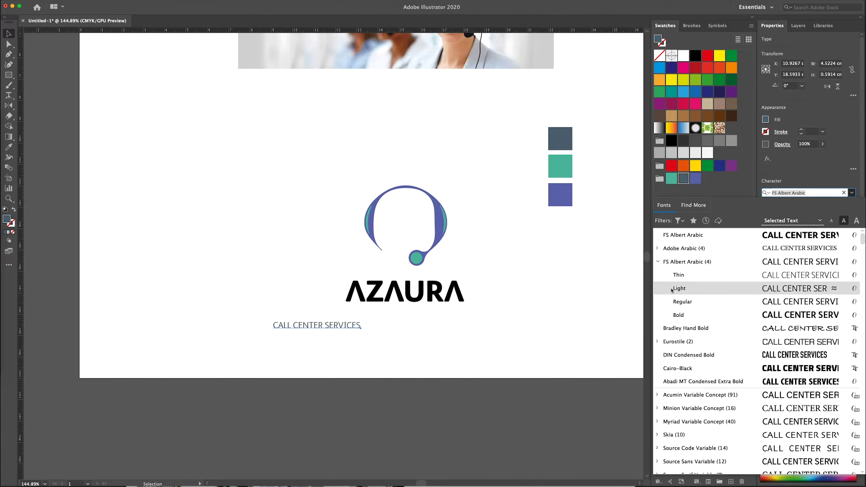
{"action": "left_click", "coordinate": [674, 289]}
{"action": "left_click_drag", "start_coordinate": [342, 326], "coordinate": [429, 314]}
Colour the AZAURA wordmark with the purple square's colour using the Eyedropper.
{"action": "left_click", "coordinate": [447, 292]}
{"action": "key", "text": "i"}
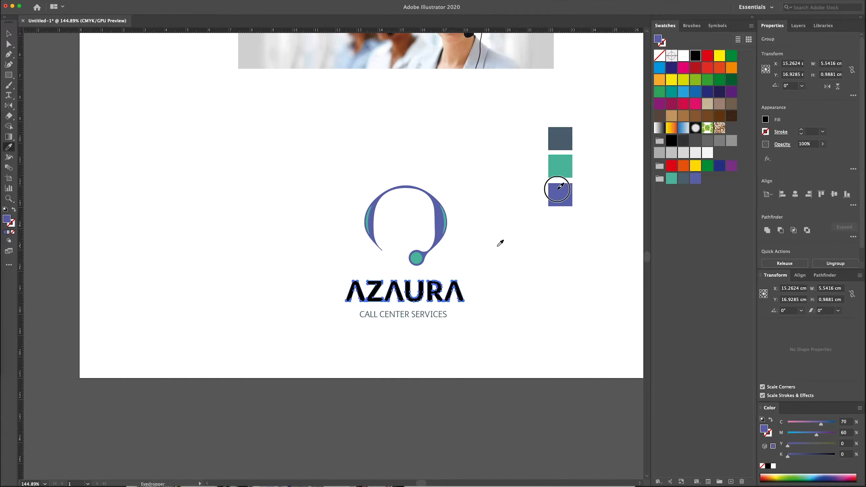
{"action": "left_click", "coordinate": [560, 193]}
{"action": "key", "text": "ctrl+minus"}
{"action": "key", "text": "ctrl+minus"}
{"action": "key", "text": "ctrl+equal"}
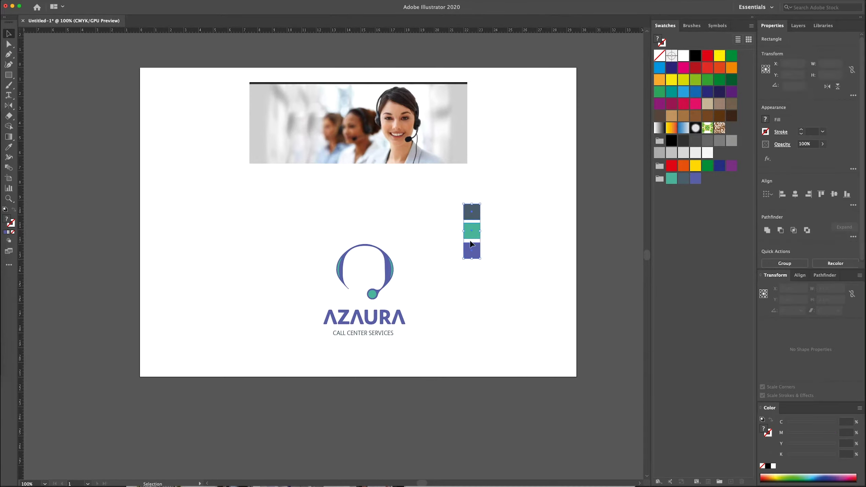
{"action": "left_click", "coordinate": [473, 254]}
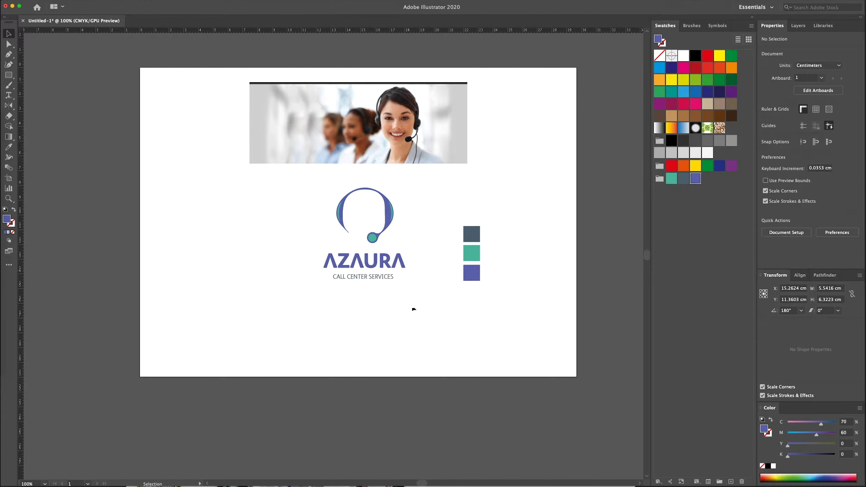
Create a 3 × 3 cm circle and move it inside the headset logo.
{"action": "left_click", "coordinate": [359, 338]}
{"action": "type", "text": "3"}
{"action": "key", "text": "Tab"}
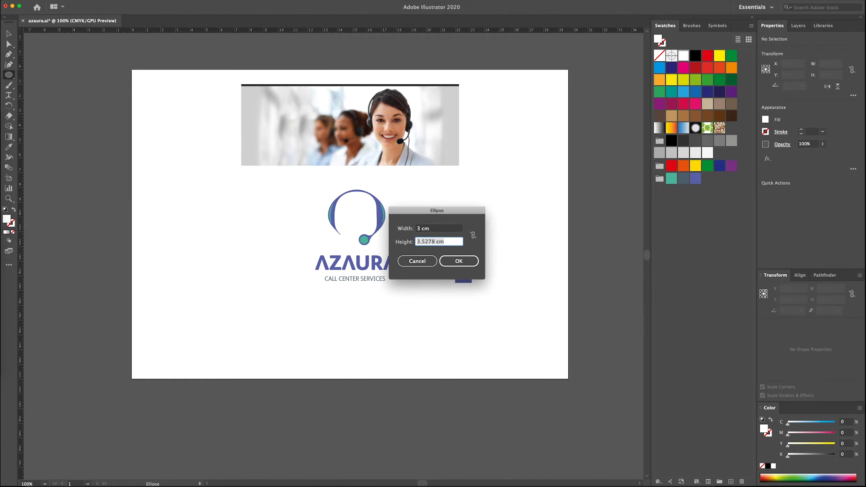
{"action": "type", "text": "3"}
{"action": "key", "text": "Return"}
{"action": "left_click_drag", "start_coordinate": [327, 302], "coordinate": [359, 229]}
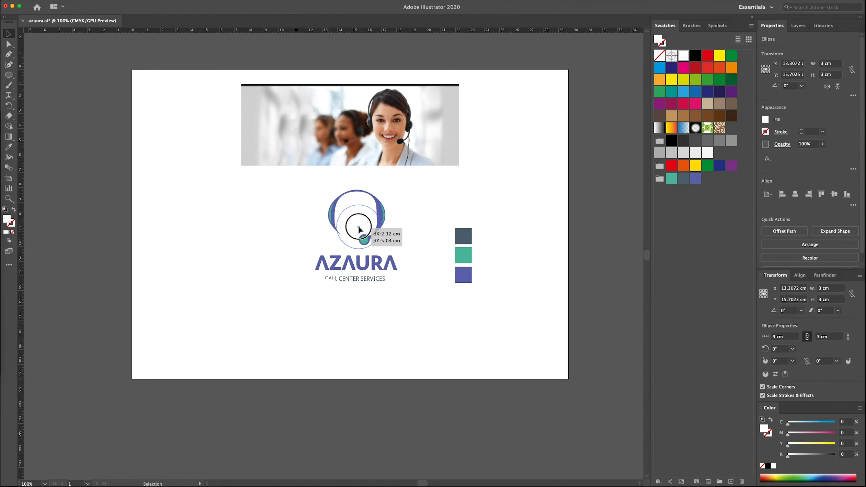
Fill the circle with dark slate from the colour squares.
{"action": "key", "text": "i"}
{"action": "left_click", "coordinate": [465, 235]}
{"action": "key", "text": "ctrl+plus"}
{"action": "key", "text": "ctrl+plus"}
{"action": "left_click", "coordinate": [388, 226]}
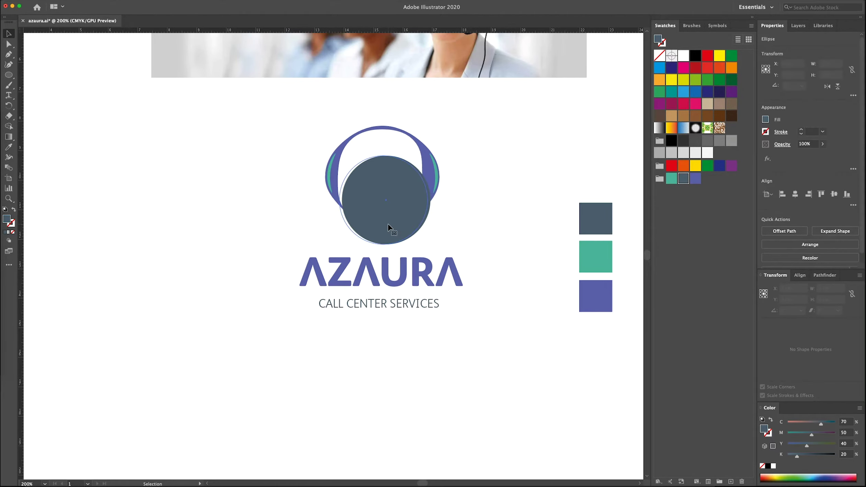
Draw a 3 by 3 cm square with the Rectangle tool.
{"action": "key", "text": "m"}
{"action": "left_click", "coordinate": [486, 405]}
{"action": "key", "text": "Tab"}
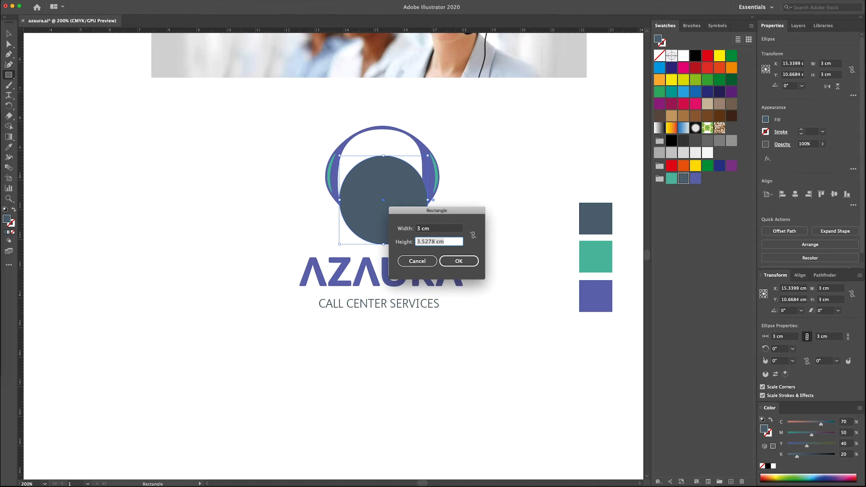
{"action": "key", "text": "Return"}
{"action": "key", "text": "v"}
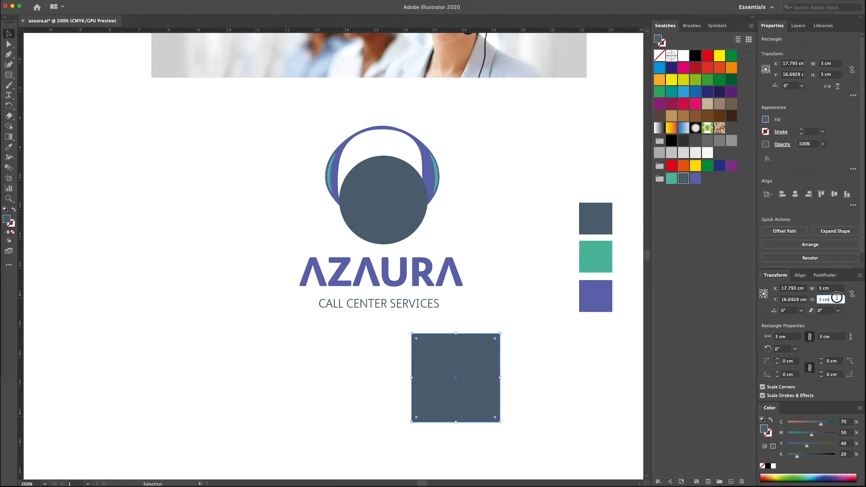
{"action": "type", "text": "/1.618"}
Make a copy beside the square with its height divided by the golden ratio 1.618.
{"action": "key", "text": "Tab"}
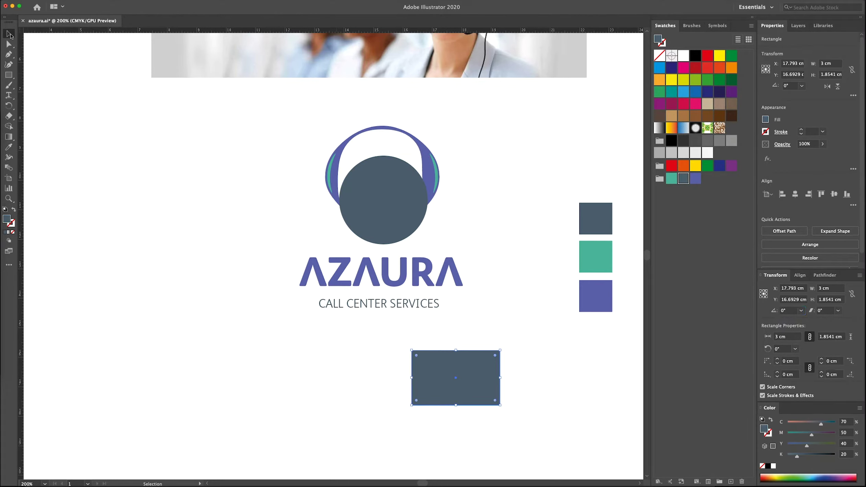
{"action": "left_click_drag", "start_coordinate": [470, 374], "coordinate": [358, 373], "text": "alt"}
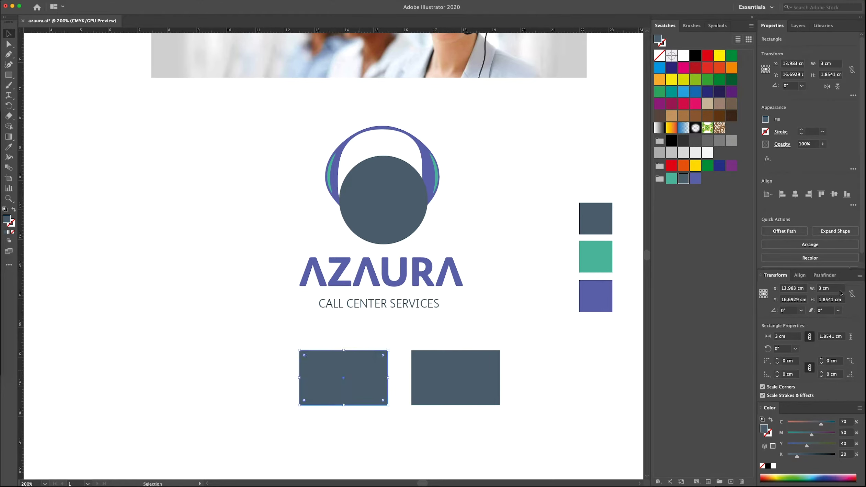
{"action": "type", "text": "/1618"}
{"action": "key", "text": "Return"}
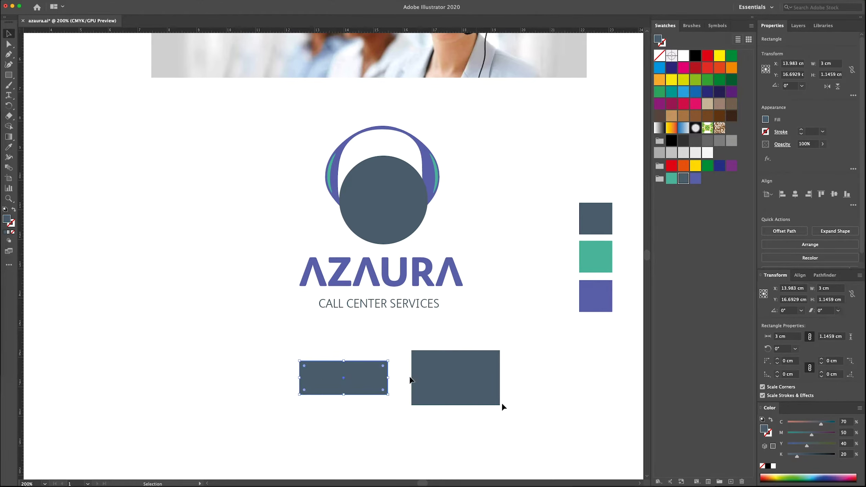
{"action": "left_click_drag", "start_coordinate": [377, 362], "coordinate": [394, 362]}
Add another golden-ratio-shortened rectangle and turn the large rectangle into an outline.
{"action": "left_click_drag", "start_coordinate": [396, 361], "coordinate": [304, 362]}
{"action": "type", "text": "3 cm/1.618"}
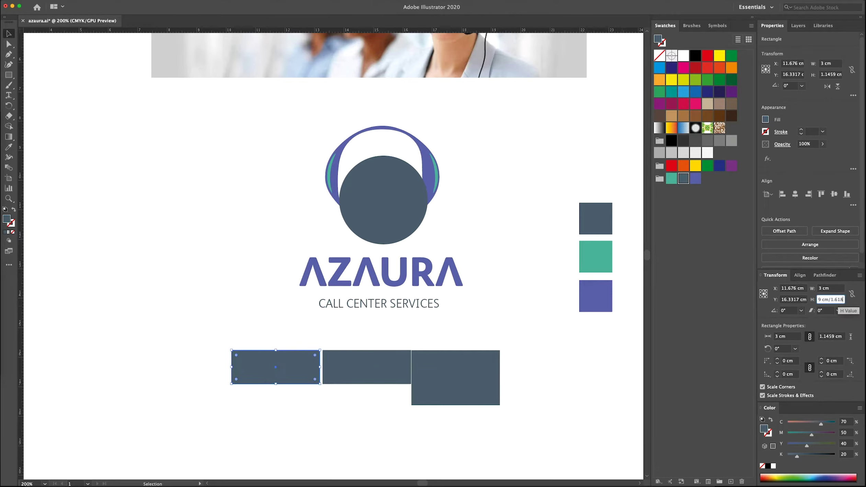
{"action": "key", "text": "Return"}
{"action": "left_click", "coordinate": [367, 362]}
{"action": "left_click_drag", "start_coordinate": [367, 362], "coordinate": [344, 357]}
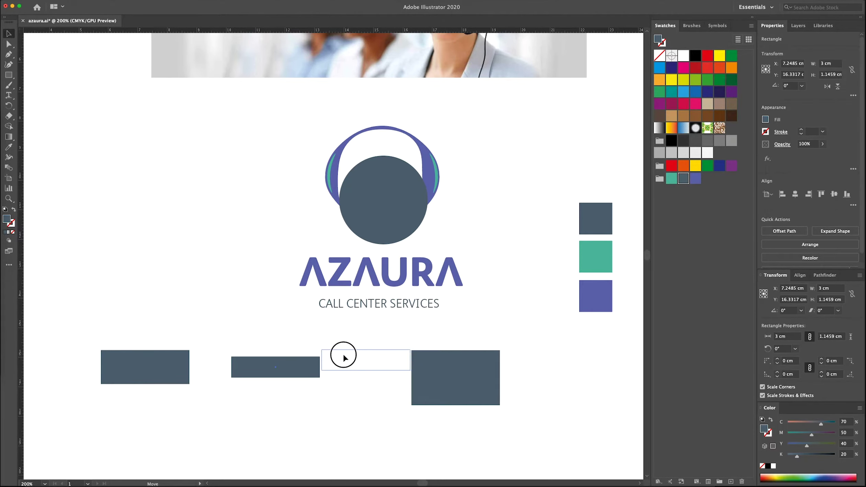
{"action": "left_click", "coordinate": [427, 363]}
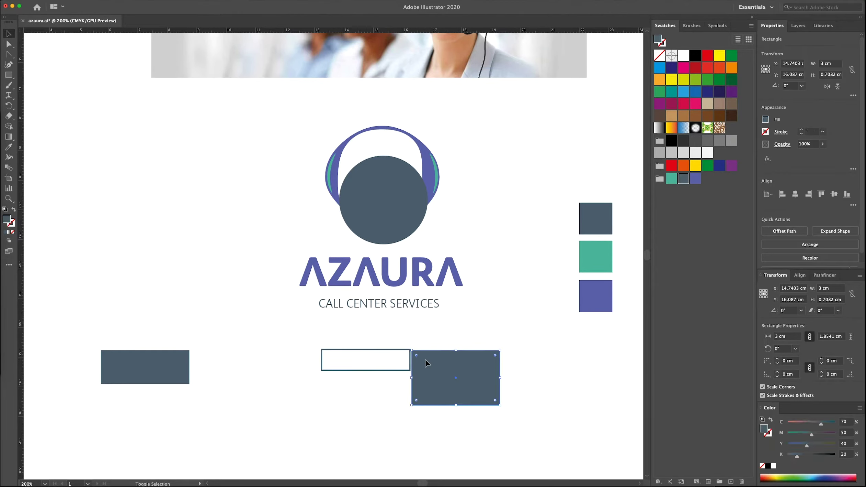
{"action": "key", "text": "shift+x"}
Copy the small rectangle below itself, stack the large one over them, and centre-align all three.
{"action": "left_click", "coordinate": [395, 357]}
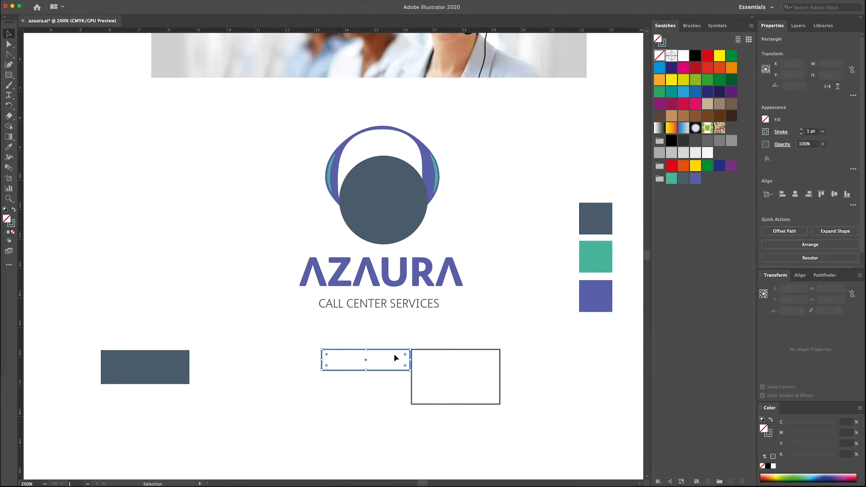
{"action": "left_click_drag", "start_coordinate": [395, 358], "coordinate": [395, 384]}
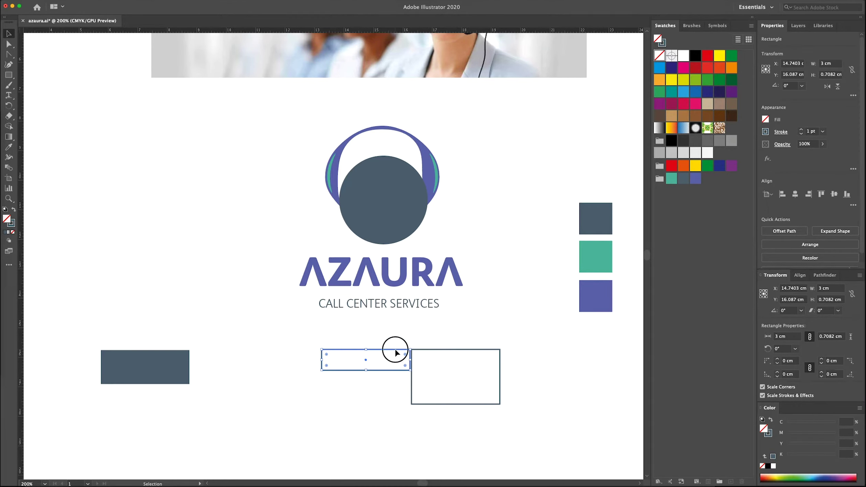
{"action": "left_click", "coordinate": [373, 337]}
{"action": "left_click", "coordinate": [459, 365]}
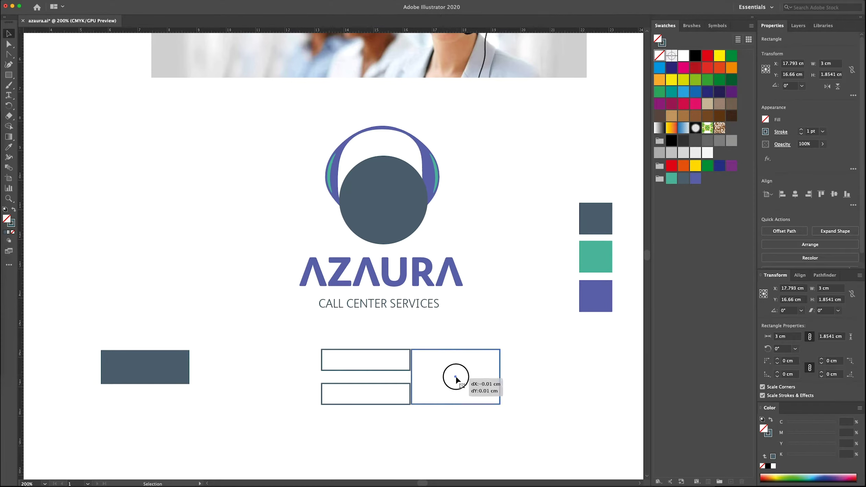
{"action": "left_click_drag", "start_coordinate": [455, 378], "coordinate": [345, 404]}
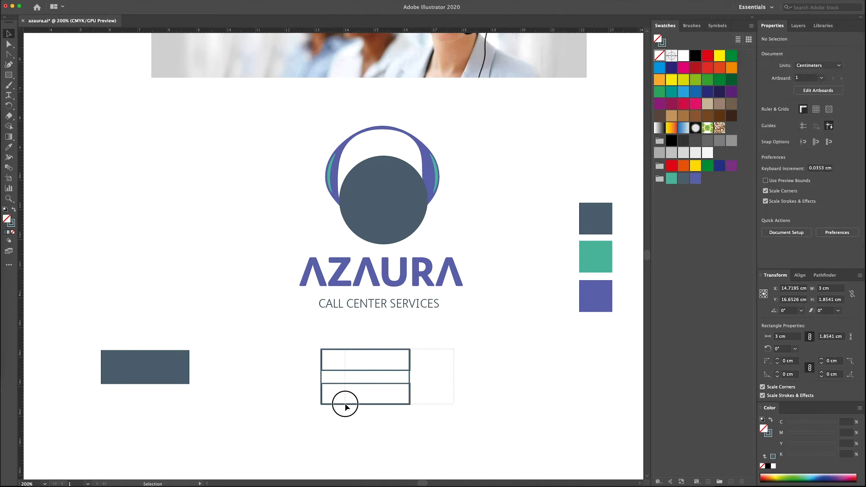
{"action": "key", "text": "ctrl+a"}
{"action": "left_click", "coordinate": [796, 195]}
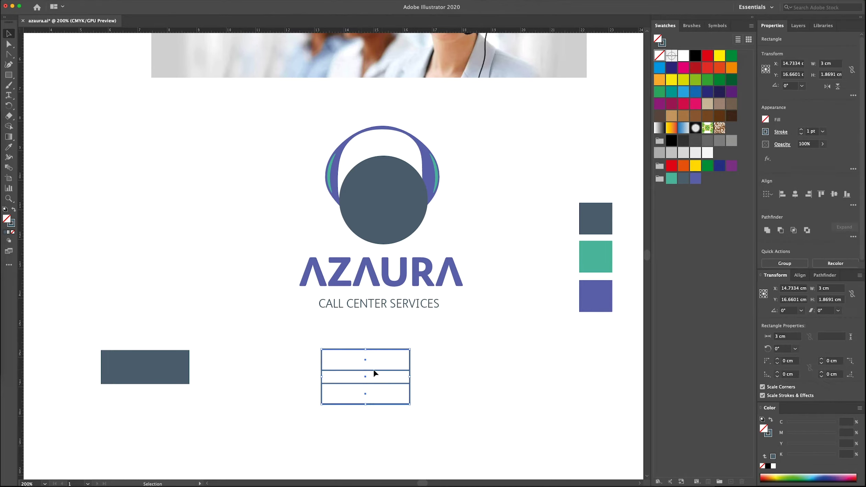
Move the golden-ratio rectangle stack over the AZAURA wordmark and tagline.
{"action": "left_click_drag", "start_coordinate": [375, 373], "coordinate": [392, 280]}
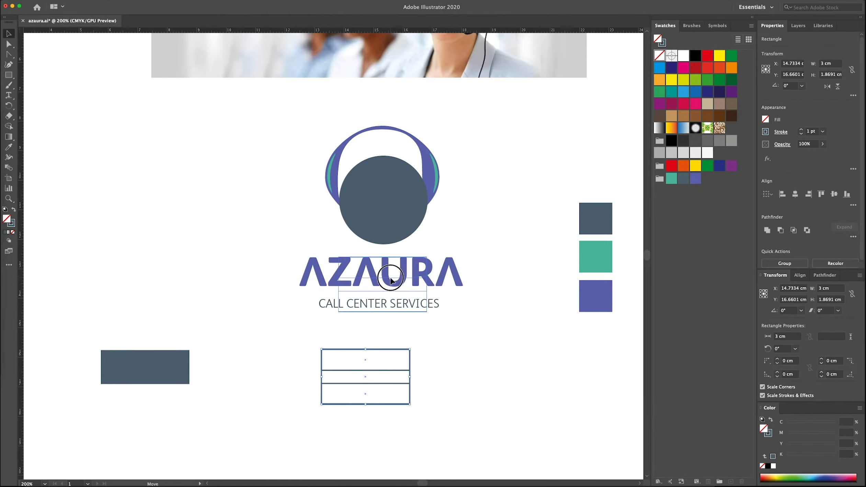
{"action": "left_click_drag", "start_coordinate": [392, 280], "coordinate": [391, 279]}
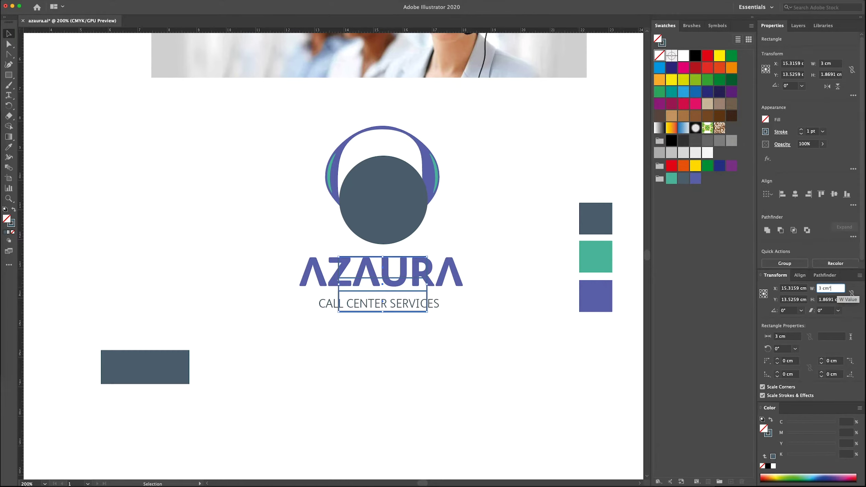
{"action": "key", "text": "Return"}
{"action": "left_click", "coordinate": [576, 356]}
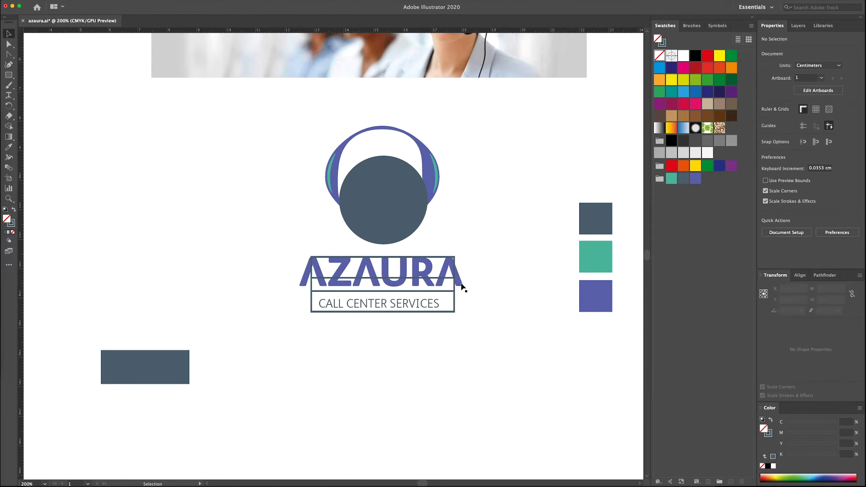
Nudge the tagline up and scale AZAURA down to fit inside its box.
{"action": "double_click", "coordinate": [461, 283]}
{"action": "left_click_drag", "start_coordinate": [417, 309], "coordinate": [387, 282]}
{"action": "left_click", "coordinate": [383, 286], "text": "shift"}
{"action": "left_click_drag", "start_coordinate": [463, 270], "coordinate": [454, 269]}
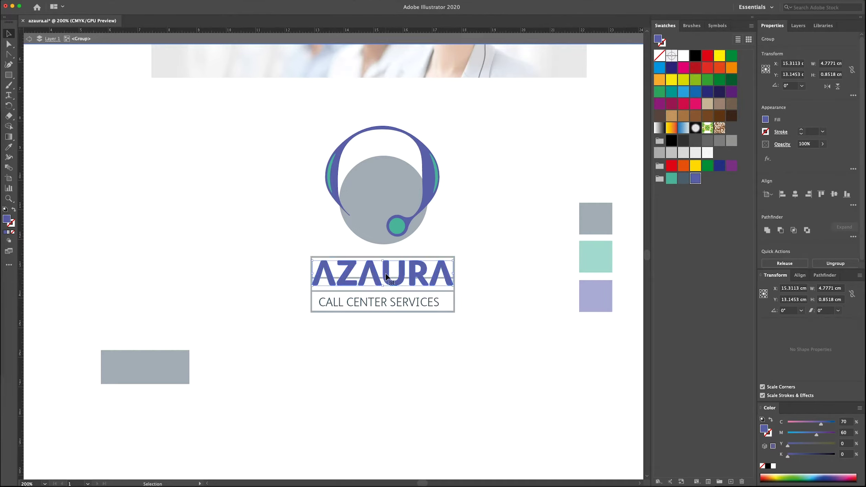
{"action": "left_click_drag", "start_coordinate": [382, 275], "coordinate": [383, 279]}
Shrink the headset icon and move it slightly down into the guide circle.
{"action": "left_click", "coordinate": [340, 209]}
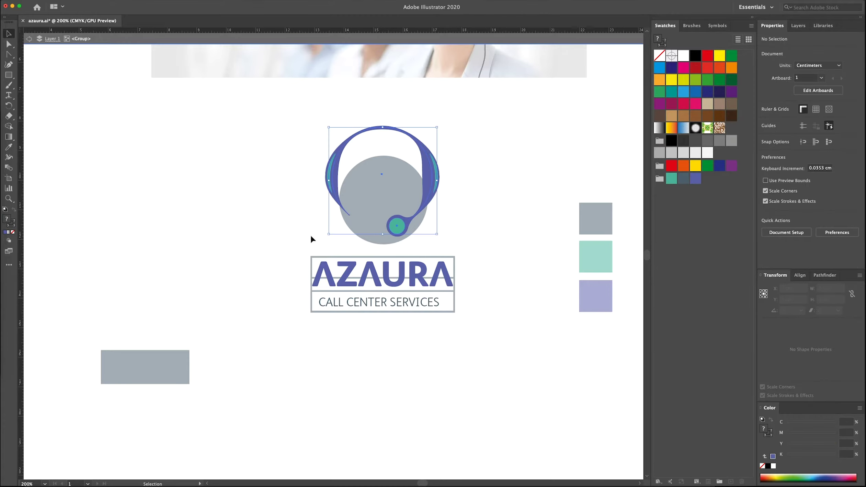
{"action": "left_click_drag", "start_coordinate": [383, 157], "coordinate": [383, 156]}
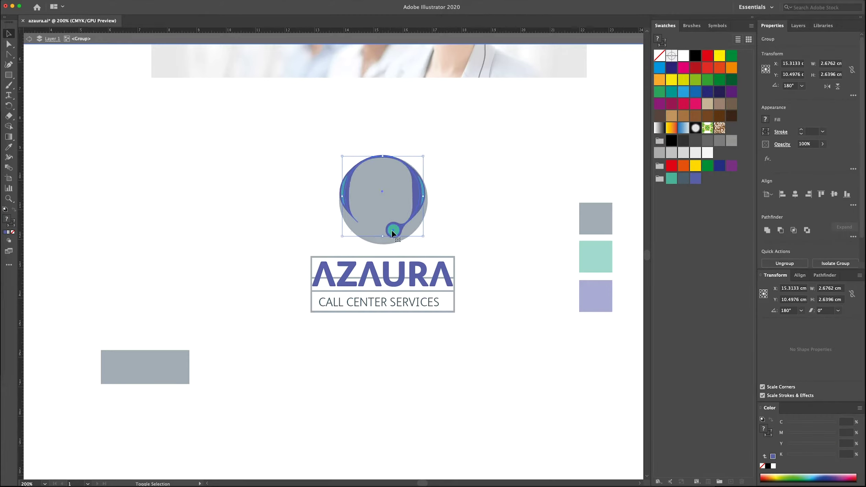
{"action": "left_click_drag", "start_coordinate": [393, 236], "coordinate": [397, 234]}
{"action": "scroll", "coordinate": [457, 231], "scroll_direction": "up", "scroll_amount": 5}
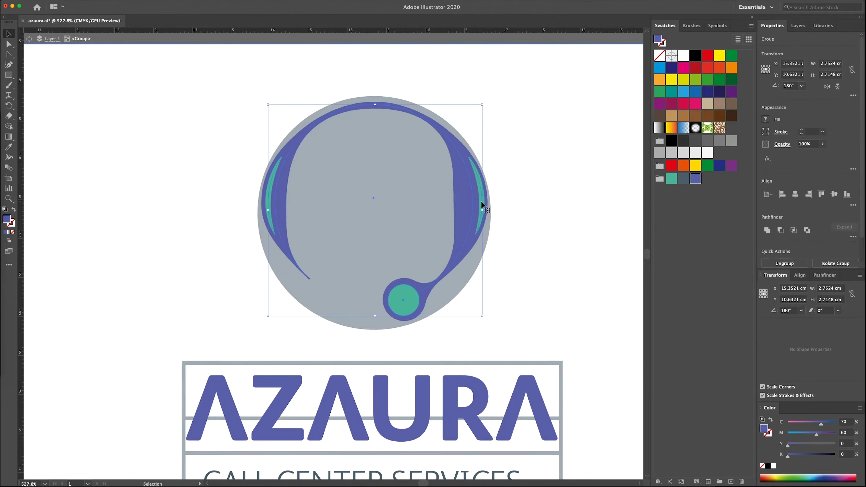
Try the Width tool on the right teal accent stroke.
{"action": "key", "text": "a"}
{"action": "left_click", "coordinate": [484, 205]}
{"action": "key", "text": "shift+w"}
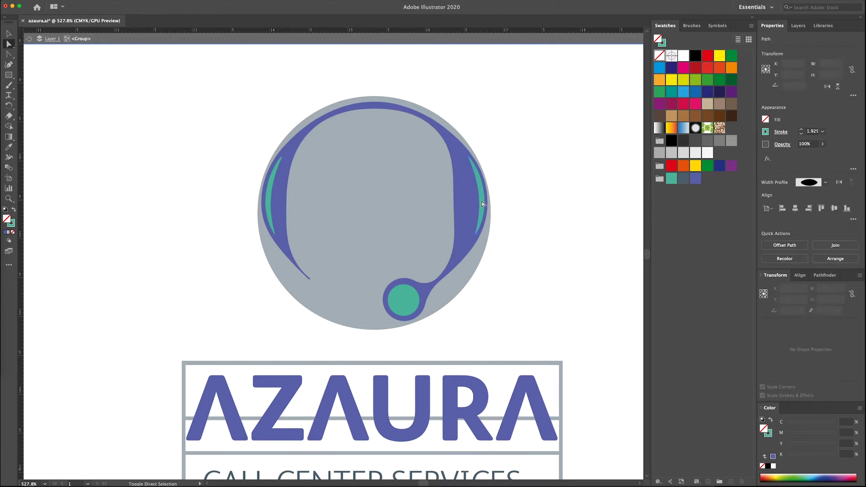
{"action": "right_click", "coordinate": [483, 202]}
{"action": "key", "text": "Escape"}
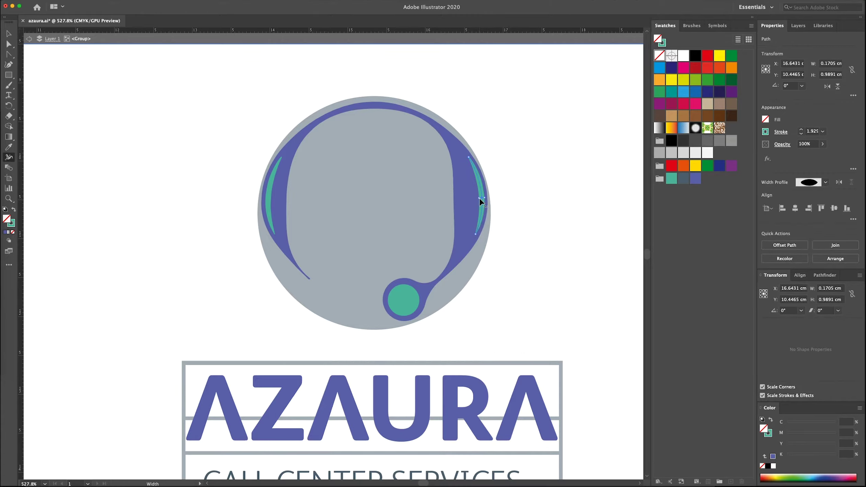
{"action": "key", "text": "v"}
Inside the headset group, widen the left teal accent stroke with the Width tool.
{"action": "left_click", "coordinate": [481, 200]}
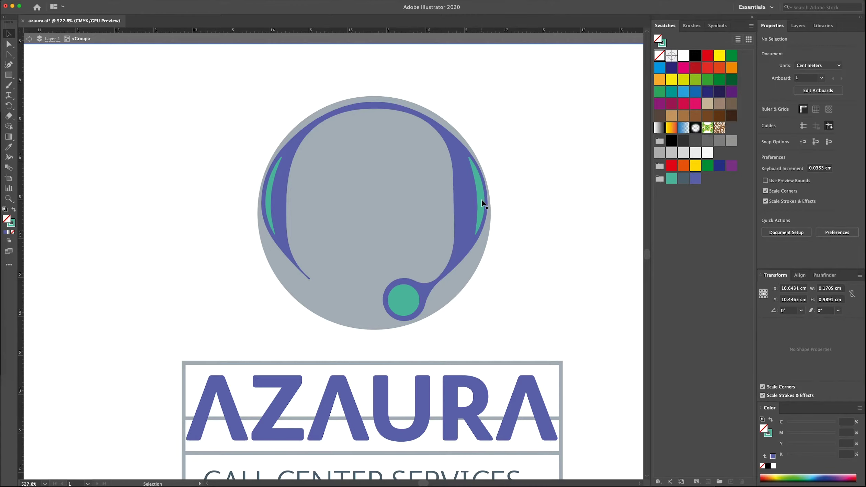
{"action": "double_click", "coordinate": [481, 200]}
{"action": "key", "text": "ctrl+shift+a"}
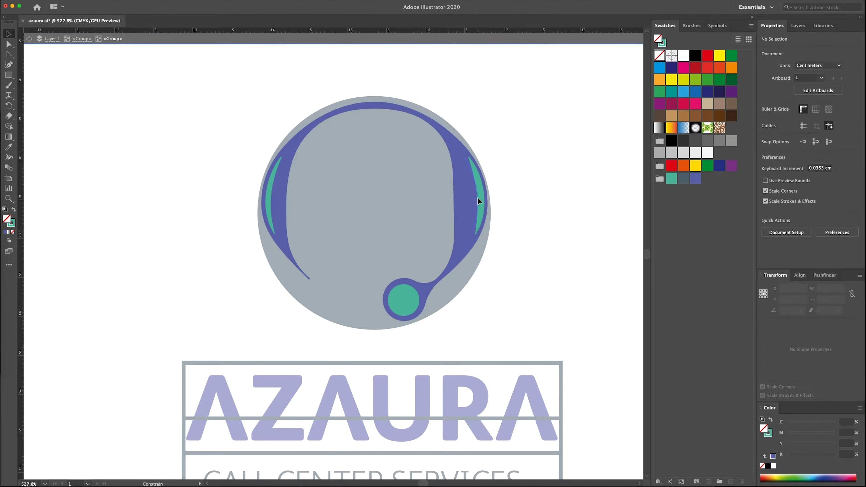
{"action": "left_click", "coordinate": [480, 201]}
{"action": "key", "text": "shift+w"}
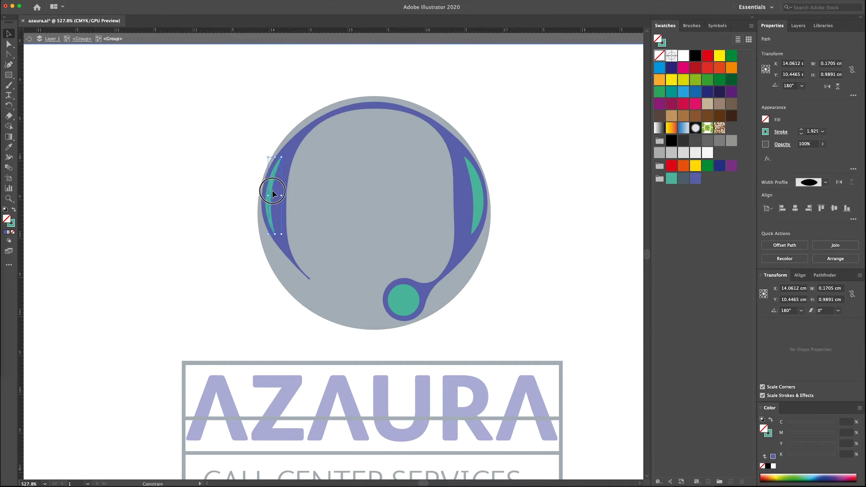
{"action": "left_click_drag", "start_coordinate": [272, 193], "coordinate": [274, 195]}
{"action": "key", "text": "shift+w"}
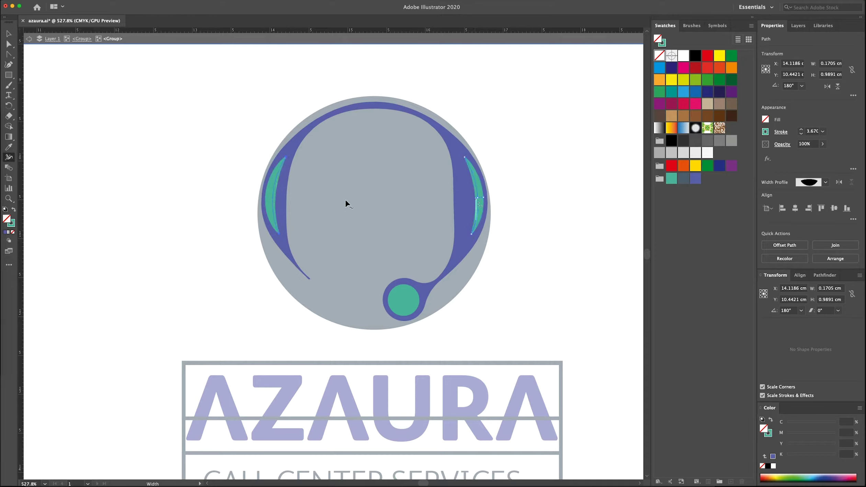
{"action": "key", "text": "shift+x"}
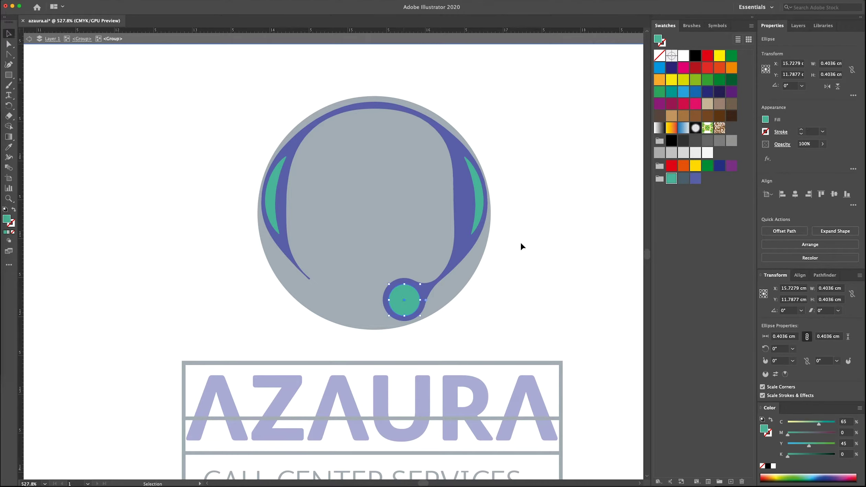
Delete the grey background circle and leftover box outlines, then zoom to fit the artboard.
{"action": "left_click", "coordinate": [520, 246]}
{"action": "key", "text": "Escape"}
{"action": "key", "text": "v"}
{"action": "left_click", "coordinate": [468, 288]}
{"action": "key", "text": "Delete"}
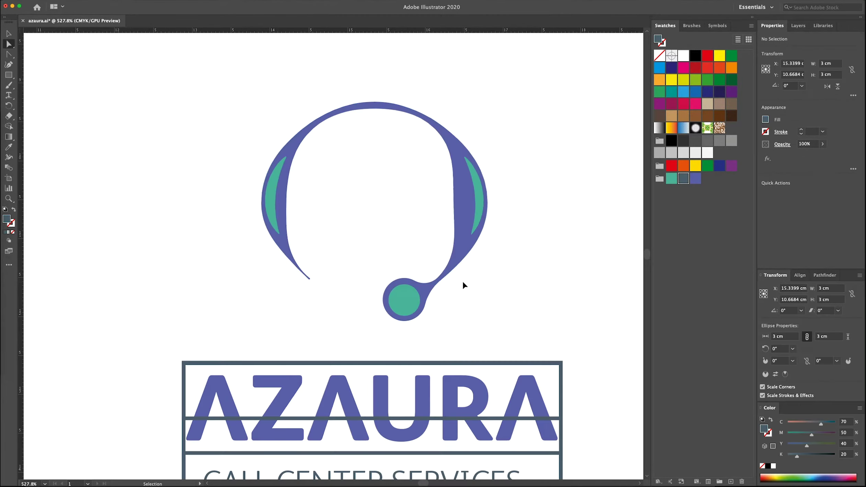
{"action": "key", "text": "ctrl+minus"}
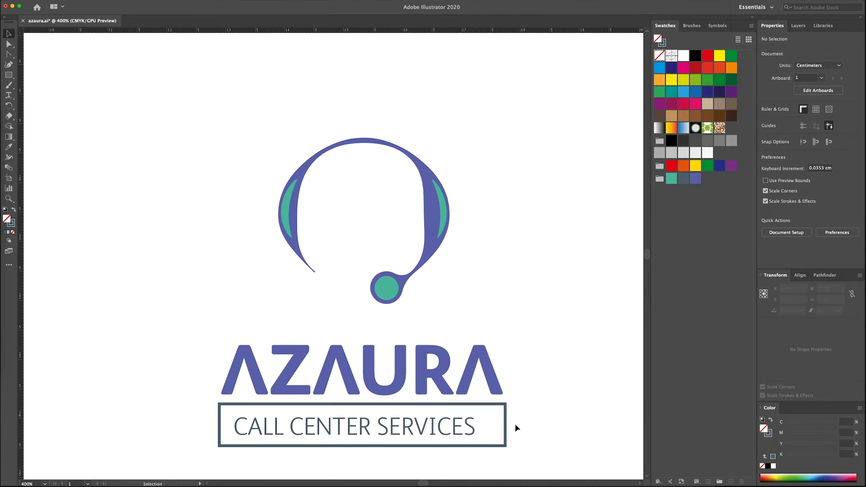
{"action": "key", "text": "z"}
{"action": "key", "text": "ctrl+0"}
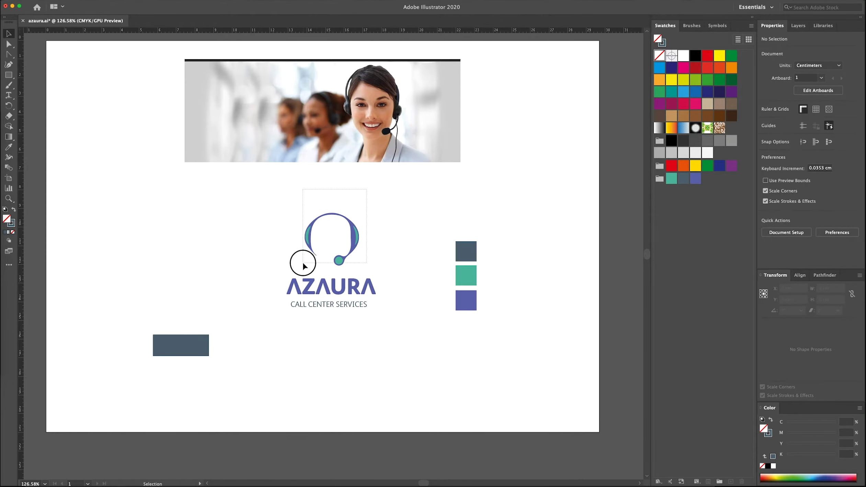
Enter the logo group, shrink the headset icon further and select its top arc point.
{"action": "key", "text": "v"}
{"action": "left_click", "coordinate": [330, 240]}
{"action": "double_click", "coordinate": [334, 219]}
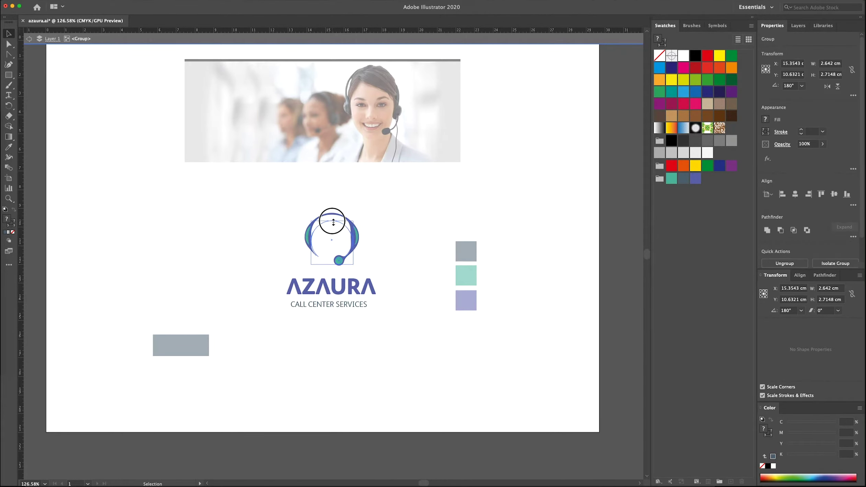
{"action": "left_click_drag", "start_coordinate": [334, 222], "coordinate": [465, 321]}
{"action": "key", "text": "z"}
{"action": "left_click", "coordinate": [350, 207]}
{"action": "key", "text": "a"}
{"action": "mouse_move", "coordinate": [375, 165]}
{"action": "left_mouse_down"}
{"action": "mouse_move", "coordinate": [294, 208]}
{"action": "mouse_move", "coordinate": [265, 205]}
{"action": "left_mouse_up"}
With the Width tool, thin the headset arc's top and widen its upper-left and upper-right.
{"action": "key", "text": "shift+w"}
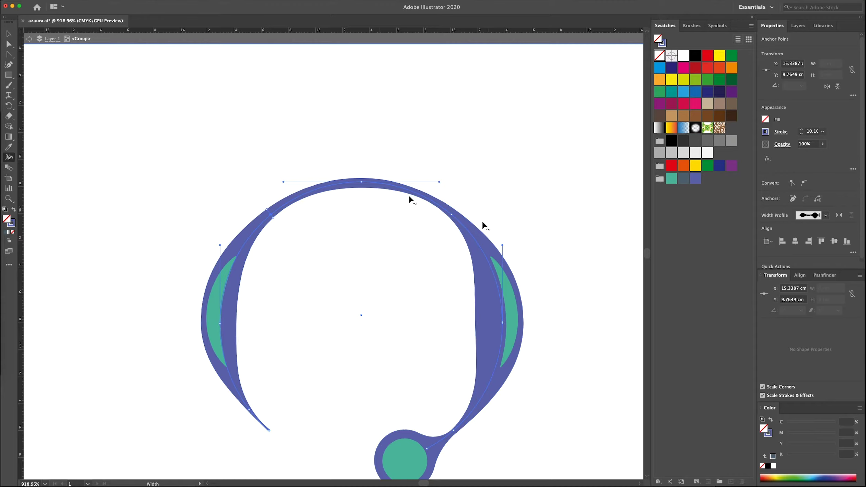
{"action": "left_click_drag", "start_coordinate": [456, 213], "coordinate": [458, 210]}
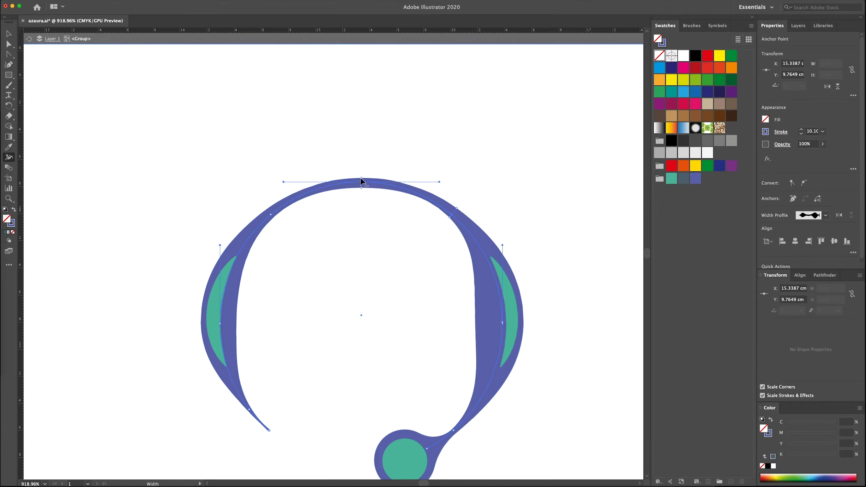
{"action": "mouse_move", "coordinate": [361, 178]}
{"action": "left_mouse_down"}
{"action": "mouse_move", "coordinate": [362, 189]}
{"action": "mouse_move", "coordinate": [362, 175]}
{"action": "left_mouse_up"}
{"action": "left_click_drag", "start_coordinate": [457, 211], "coordinate": [458, 208]}
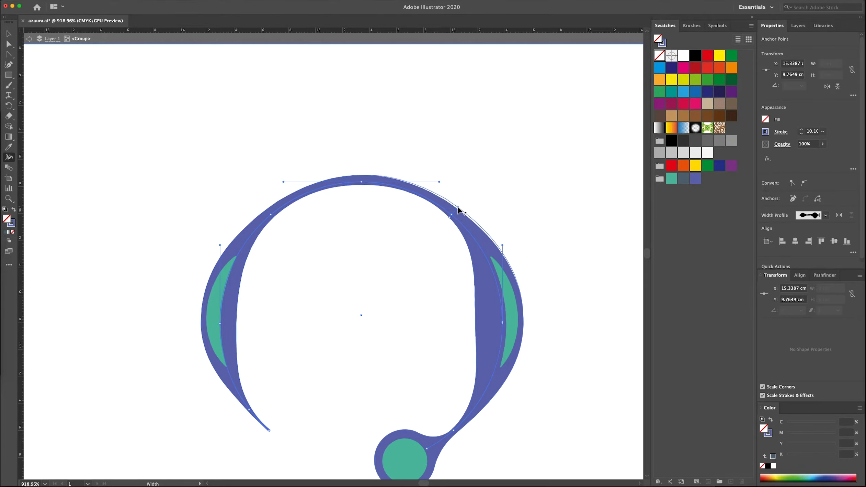
{"action": "left_click_drag", "start_coordinate": [266, 209], "coordinate": [275, 216]}
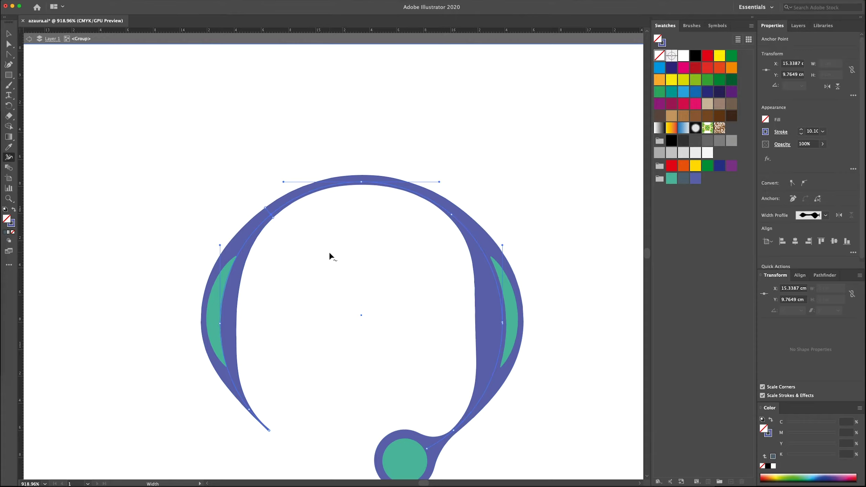
Select the arc's left anchor and widen the left and right sides of the headset arc.
{"action": "key", "text": "a"}
{"action": "left_click", "coordinate": [273, 239]}
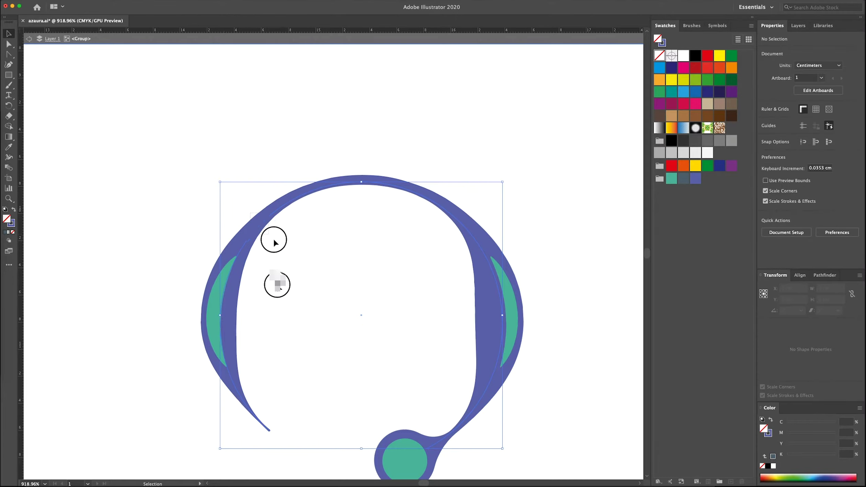
{"action": "left_click_drag", "start_coordinate": [256, 196], "coordinate": [303, 253]}
{"action": "key", "text": "shift+w"}
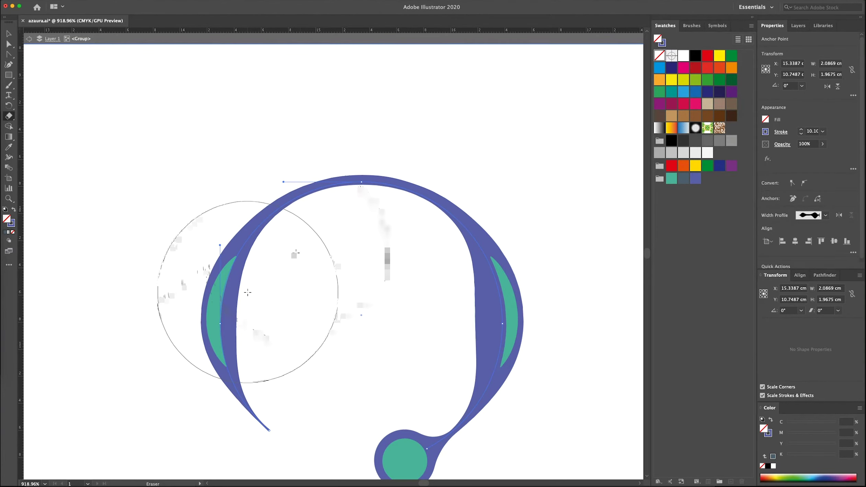
{"action": "left_click_drag", "start_coordinate": [237, 323], "coordinate": [241, 323]}
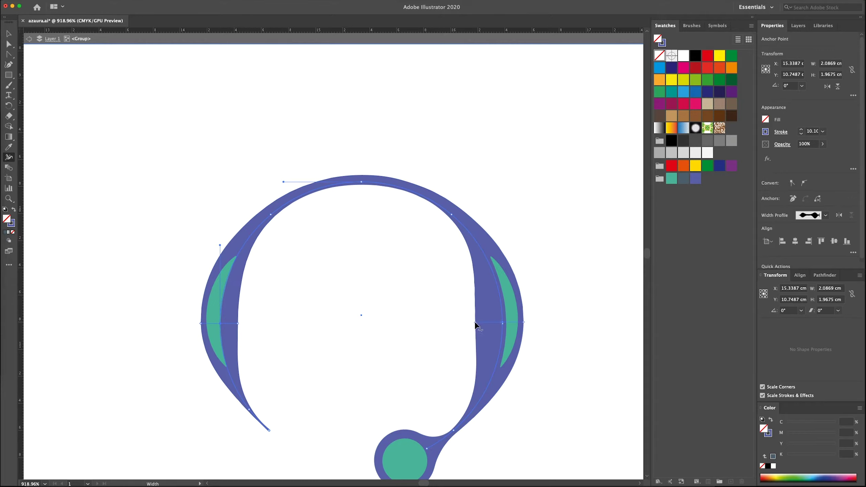
{"action": "left_click_drag", "start_coordinate": [475, 323], "coordinate": [474, 322]}
{"action": "left_click_drag", "start_coordinate": [455, 434], "coordinate": [459, 434]}
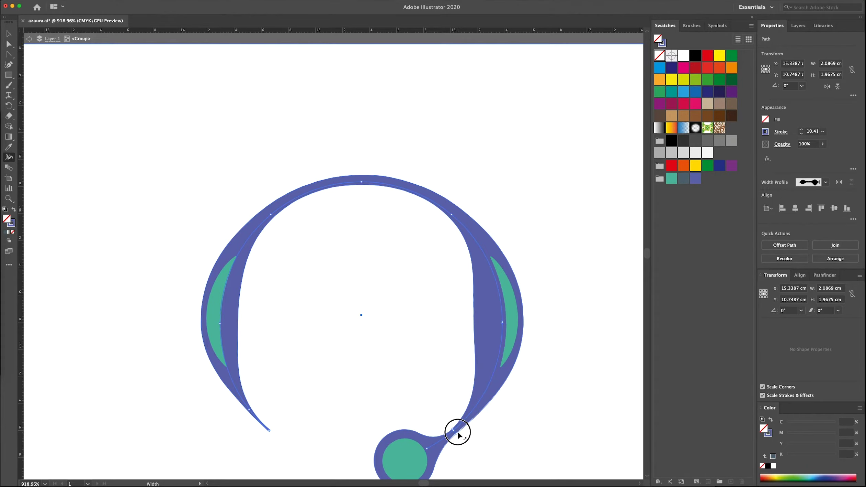
Taper the stroke width where the headset meets the microphone circle, then fit the page in view.
{"action": "key", "text": "ctrl+minus"}
{"action": "key", "text": "ctrl+equal"}
{"action": "key", "text": "ctrl+equal"}
{"action": "key", "text": "ctrl+equal"}
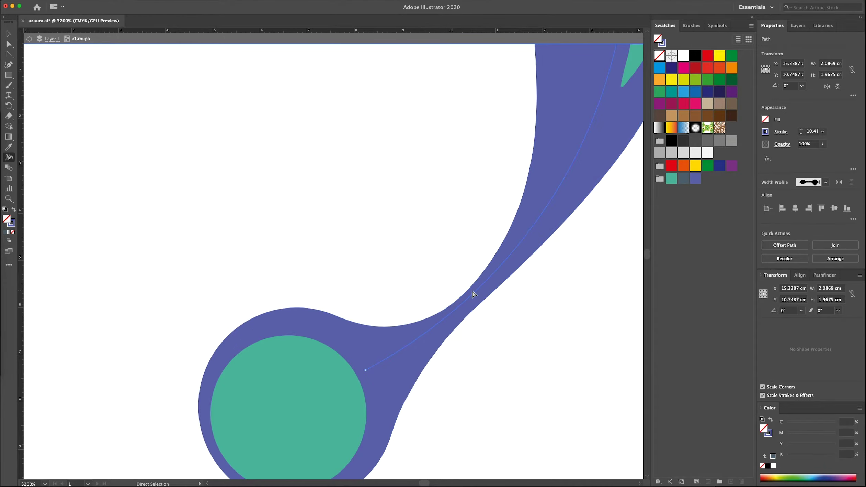
{"action": "key", "text": "ctrl+minus"}
{"action": "key", "text": "ctrl+minus"}
{"action": "key", "text": "ctrl+minus"}
{"action": "left_click_drag", "start_coordinate": [414, 354], "coordinate": [430, 344]}
{"action": "left_click", "coordinate": [475, 364], "text": "ctrl"}
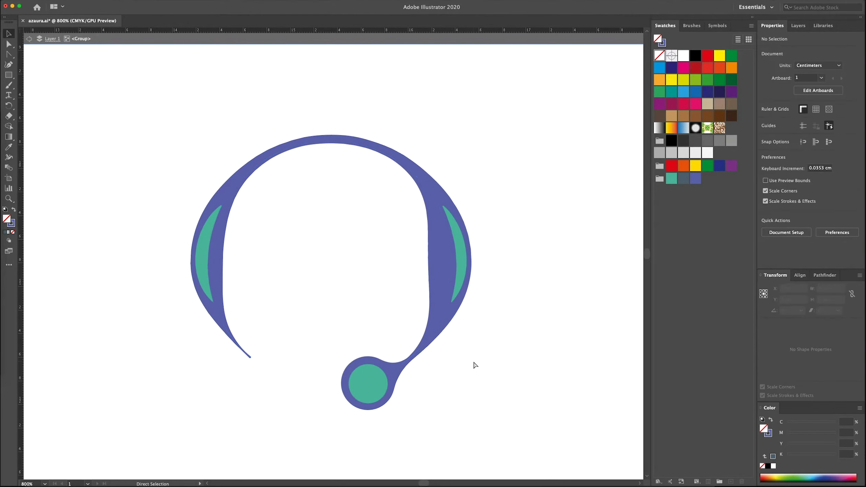
{"action": "key", "text": "ctrl+0"}
Draw a slate rectangle at the bottom left and duplicate it twice to the right.
{"action": "left_click_drag", "start_coordinate": [207, 382], "coordinate": [209, 382]}
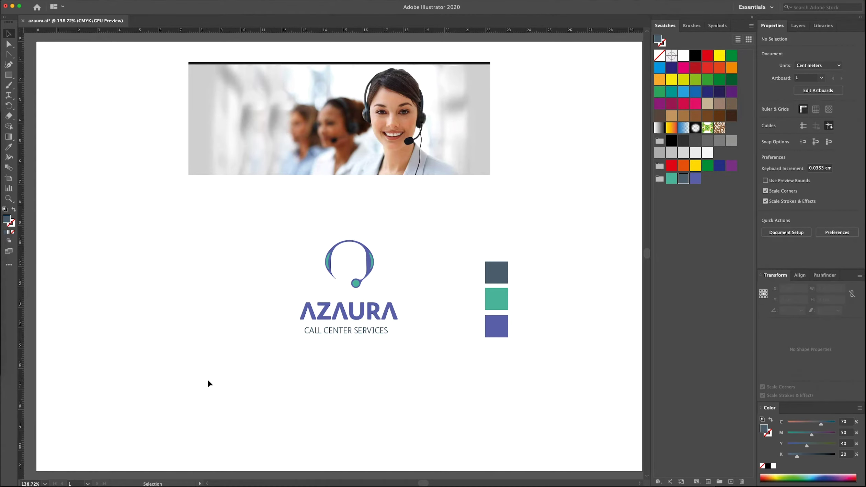
{"action": "key", "text": "m"}
{"action": "left_click_drag", "start_coordinate": [37, 365], "coordinate": [229, 445]}
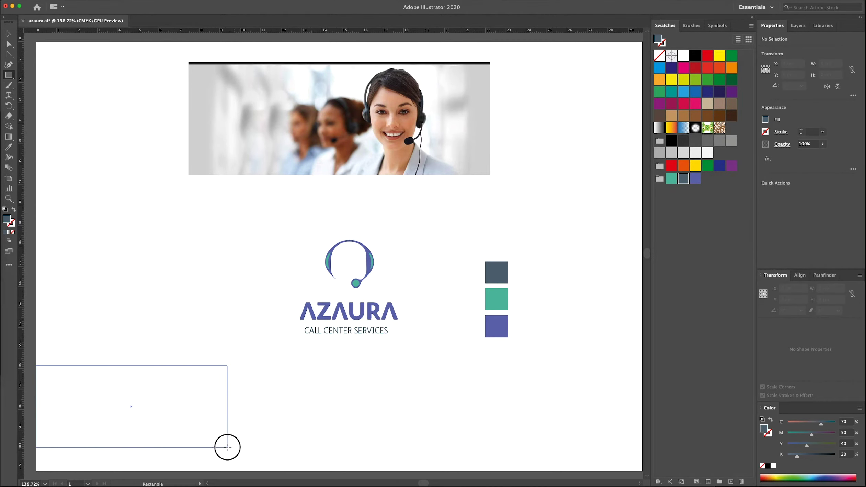
{"action": "key", "text": "v"}
{"action": "left_click_drag", "start_coordinate": [170, 426], "coordinate": [367, 427]}
{"action": "key", "text": "ctrl+d"}
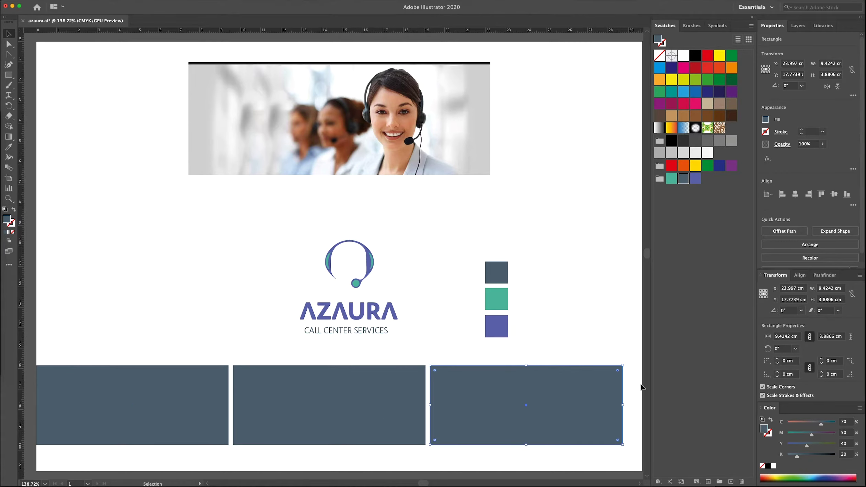
Stretch the three rectangles so the row reaches the page's right edge.
{"action": "key", "text": "ctrl+a"}
{"action": "scroll", "coordinate": [447, 395], "scroll_direction": "right", "scroll_amount": 3}
{"action": "scroll", "coordinate": [446, 395], "scroll_direction": "down", "scroll_amount": 1}
{"action": "left_click_drag", "start_coordinate": [546, 384], "coordinate": [566, 384]}
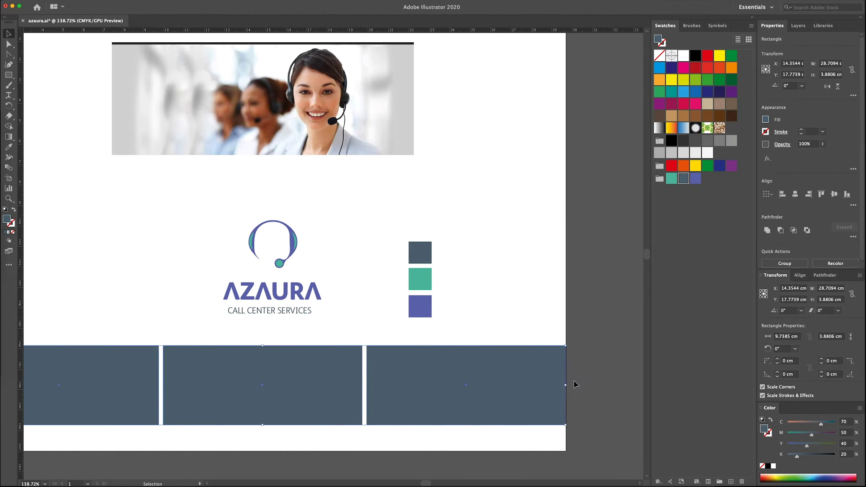
{"action": "scroll", "coordinate": [576, 384], "scroll_direction": "left", "scroll_amount": 3}
Eyedrop teal onto the left block and purple onto the middle block.
{"action": "left_click", "coordinate": [244, 386]}
{"action": "key", "text": "i"}
{"action": "left_click", "coordinate": [514, 294]}
{"action": "key", "text": "v"}
{"action": "left_click", "coordinate": [435, 395]}
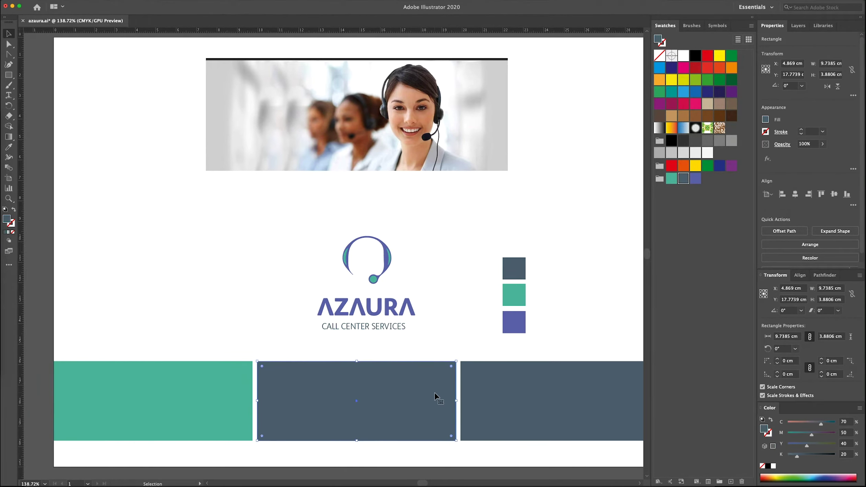
{"action": "key", "text": "i"}
{"action": "left_click", "coordinate": [514, 322]}
{"action": "key", "text": "v"}
{"action": "scroll", "coordinate": [460, 326], "scroll_direction": "down", "scroll_amount": 1}
{"action": "left_click", "coordinate": [408, 239]}
Enter and leave the logo group, then zoom out to the full page.
{"action": "left_click", "coordinate": [382, 253]}
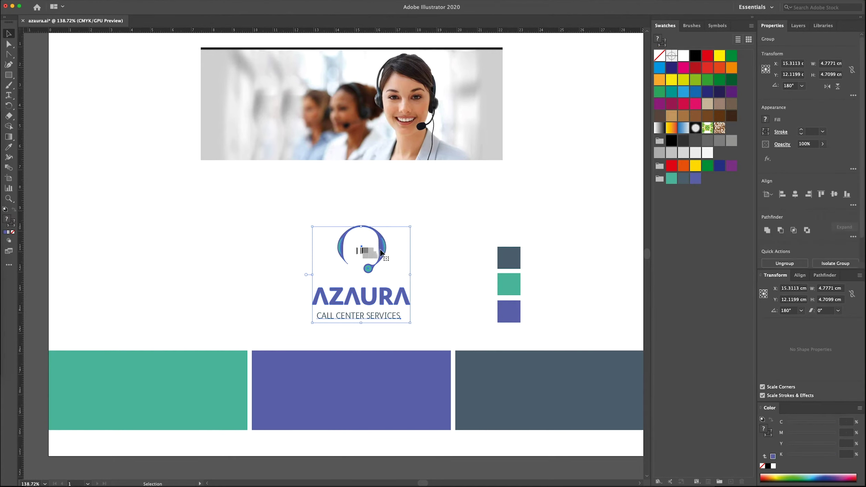
{"action": "double_click", "coordinate": [359, 247]}
{"action": "double_click", "coordinate": [423, 249]}
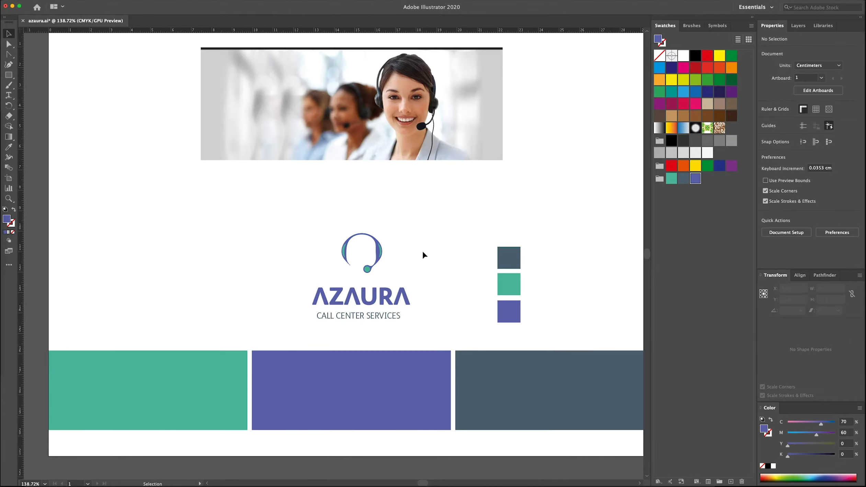
{"action": "key", "text": "ctrl+1"}
Simplify the AZAURA logo's paths and make another copy further left.
{"action": "mouse_move", "coordinate": [335, 270]}
{"action": "left_mouse_down"}
{"action": "mouse_move", "coordinate": [376, 283]}
{"action": "mouse_move", "coordinate": [246, 283]}
{"action": "left_mouse_up"}
{"action": "left_click", "coordinate": [74, 0]}
{"action": "mouse_move", "coordinate": [73, 148]}
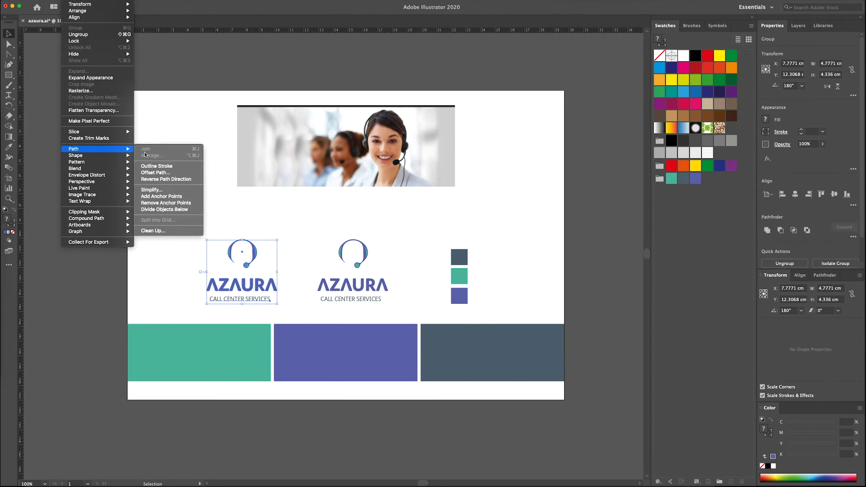
{"action": "left_click", "coordinate": [151, 189]}
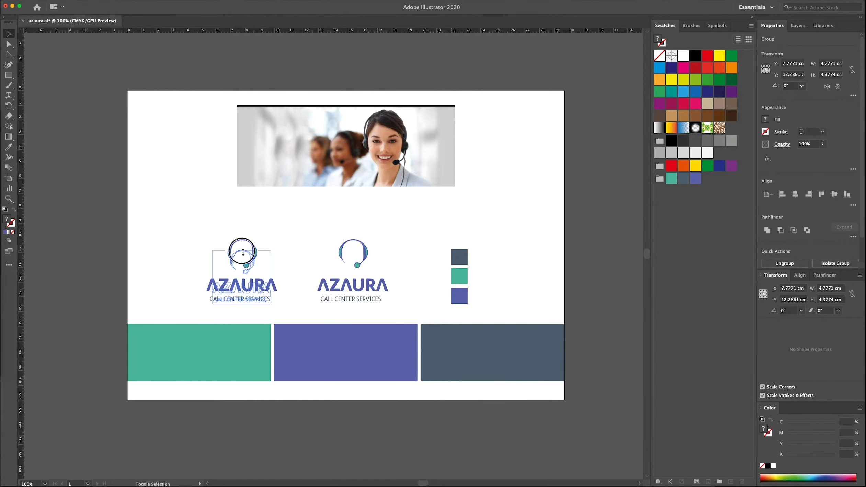
{"action": "left_click_drag", "start_coordinate": [252, 265], "coordinate": [194, 265]}
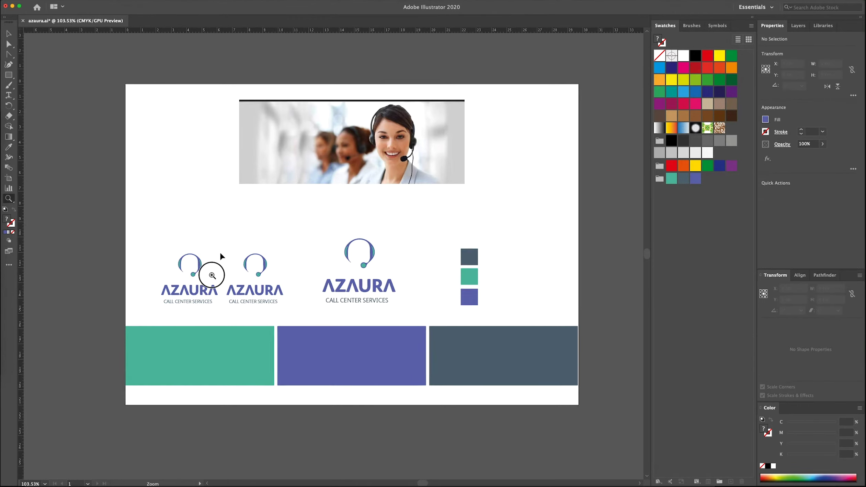
Use Shape Builder to delete the copied headset's two inner teal regions and teal circle.
{"action": "scroll", "coordinate": [219, 251], "scroll_direction": "up", "scroll_amount": 10}
{"action": "left_click_drag", "start_coordinate": [432, 237], "coordinate": [182, 356]}
{"action": "key", "text": "shift+m"}
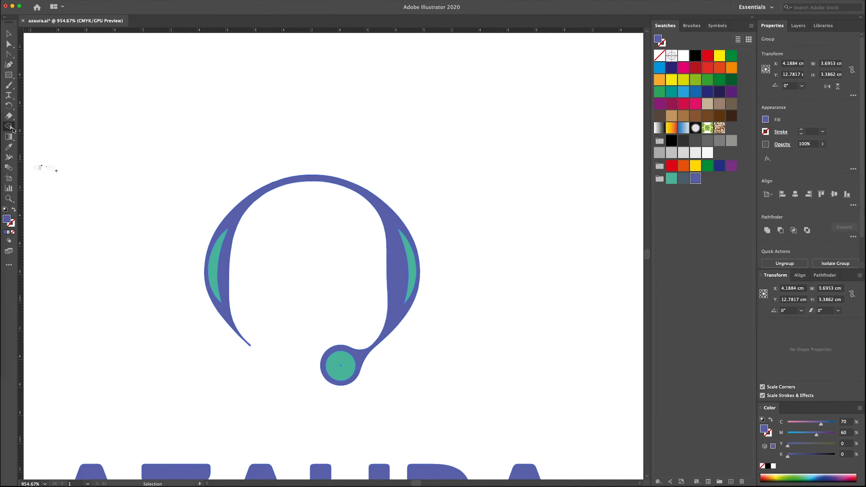
{"action": "left_click", "coordinate": [219, 268], "text": "alt"}
{"action": "left_click", "coordinate": [404, 265], "text": "alt"}
{"action": "left_click", "coordinate": [341, 368], "text": "alt"}
{"action": "key", "text": "v"}
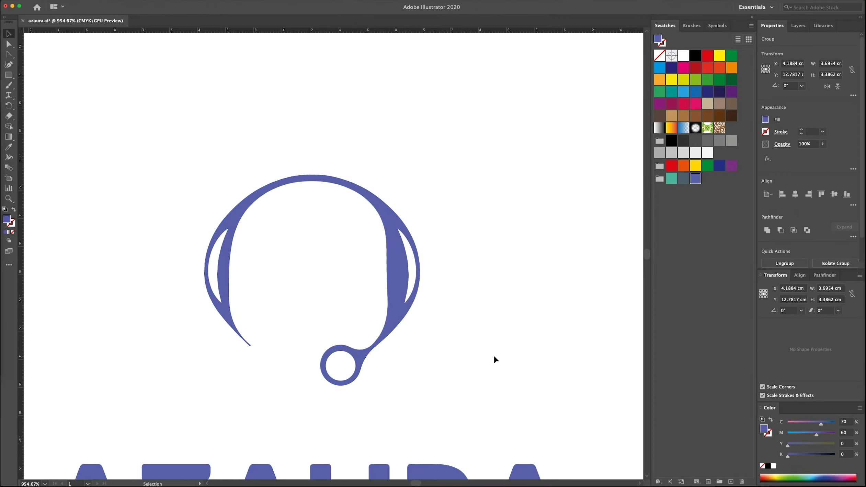
{"action": "left_click", "coordinate": [494, 355]}
{"action": "key", "text": "super+minus"}
{"action": "key", "text": "super+minus"}
{"action": "key", "text": "super+minus"}
{"action": "key", "text": "super+minus"}
{"action": "key", "text": "super+minus"}
Shrink the single-colour logo onto the teal block and add a white copy beside it.
{"action": "left_click", "coordinate": [349, 294]}
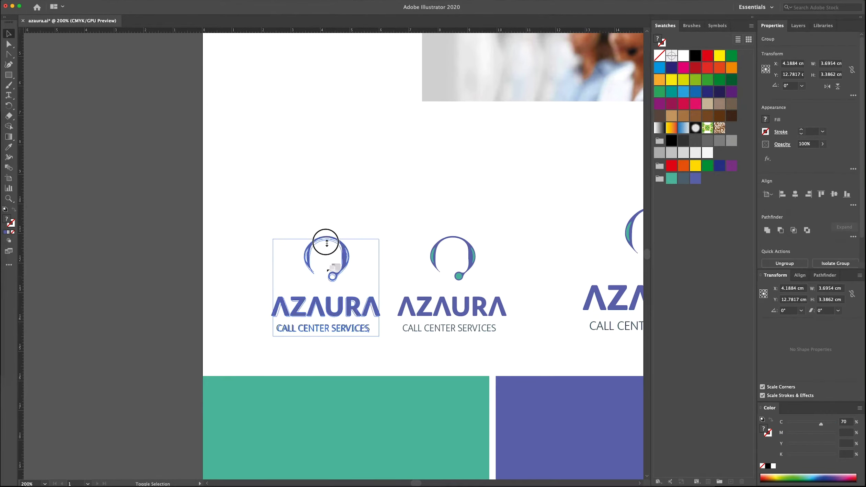
{"action": "left_click_drag", "start_coordinate": [350, 294], "coordinate": [340, 202]}
{"action": "scroll", "coordinate": [344, 241], "scroll_direction": "right", "scroll_amount": 3}
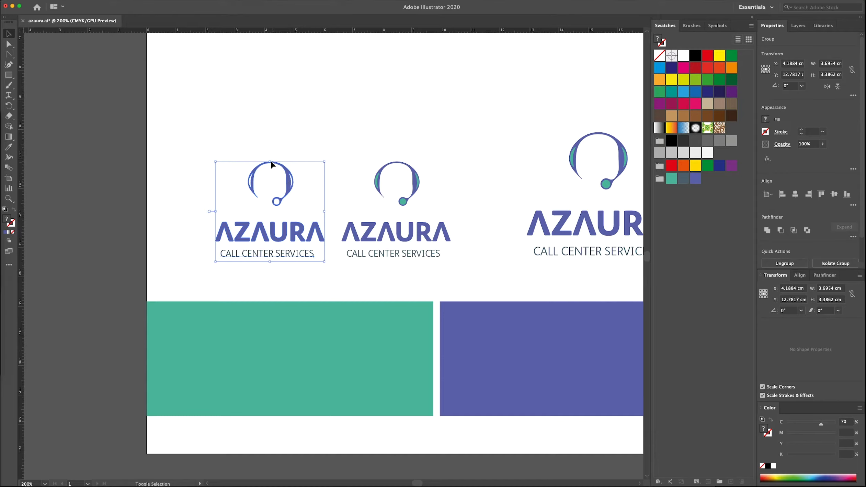
{"action": "mouse_move", "coordinate": [271, 161]}
{"action": "left_mouse_down", "text": "shift"}
{"action": "mouse_move", "coordinate": [270, 200]}
{"action": "mouse_move", "coordinate": [302, 333]}
{"action": "left_mouse_up", "text": "shift"}
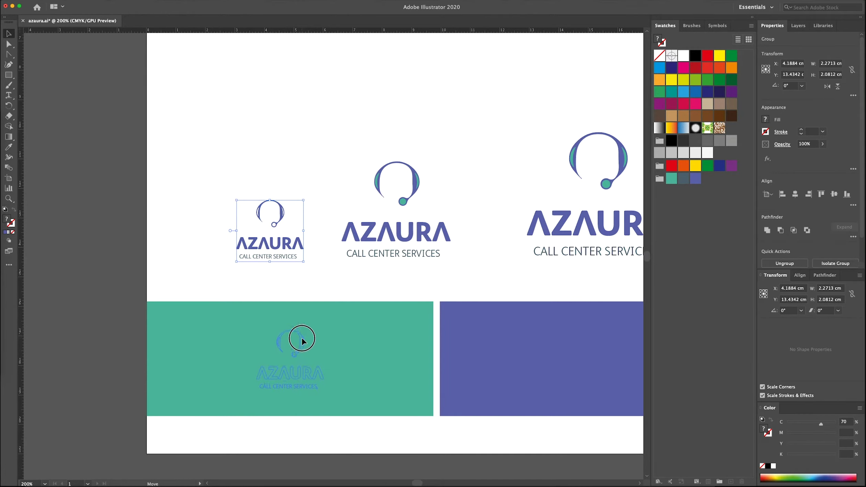
{"action": "left_click_drag", "start_coordinate": [242, 341], "coordinate": [243, 338]}
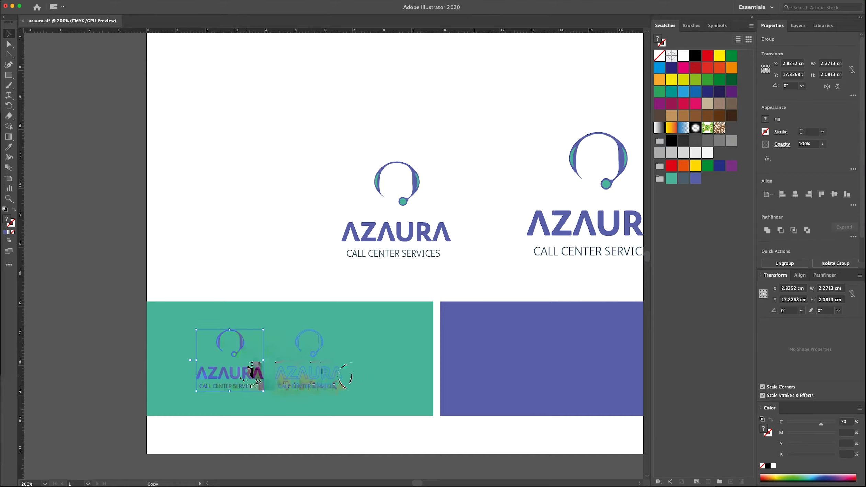
{"action": "left_click_drag", "start_coordinate": [249, 371], "coordinate": [359, 372], "text": "alt"}
{"action": "key", "text": "i"}
{"action": "left_click", "coordinate": [315, 276]}
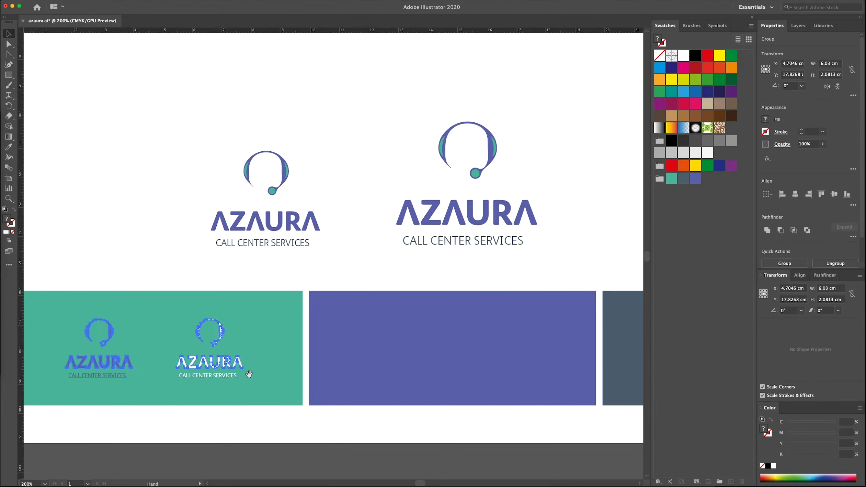
Copy both logos onto the purple block and fill the left one teal.
{"action": "scroll", "coordinate": [240, 378], "scroll_direction": "right", "scroll_amount": 5}
{"action": "left_click", "coordinate": [74, 382]}
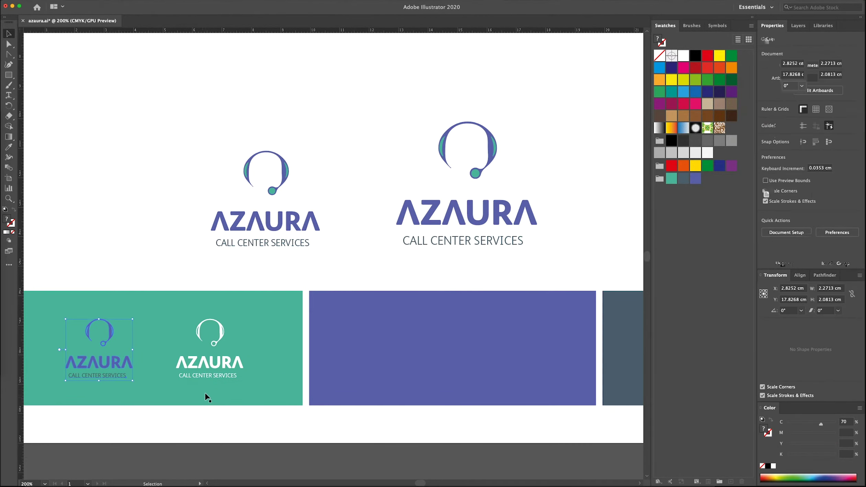
{"action": "left_click", "coordinate": [201, 380], "text": "shift"}
{"action": "left_click", "coordinate": [240, 395], "text": "shift"}
{"action": "left_click", "coordinate": [261, 379], "text": "shift"}
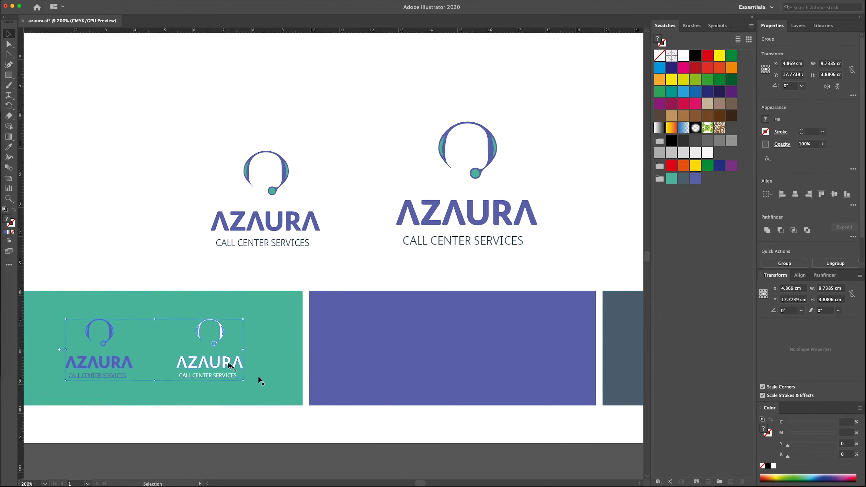
{"action": "left_click_drag", "start_coordinate": [236, 374], "coordinate": [527, 376], "text": "alt"}
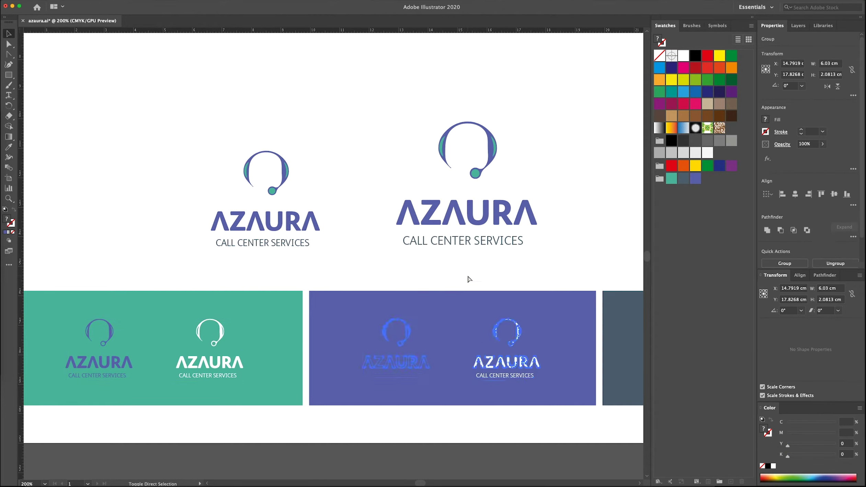
{"action": "left_click", "coordinate": [395, 361]}
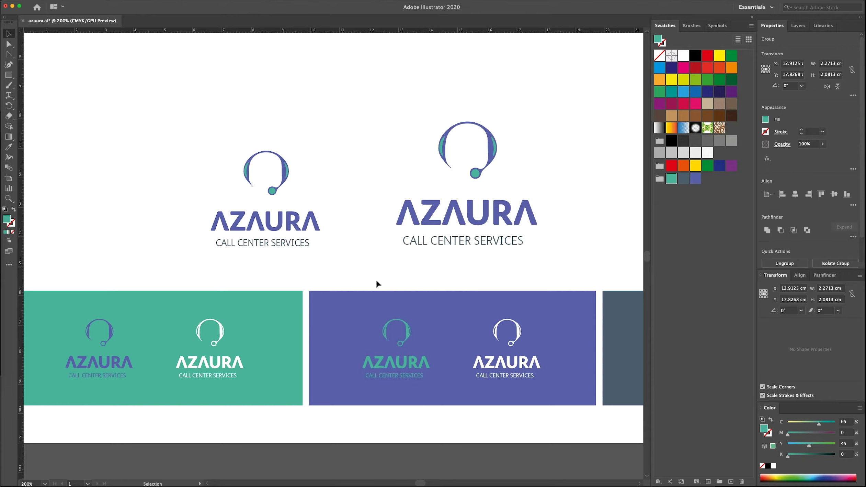
Copy the logo pair onto the slate block and delete the teal logo there.
{"action": "scroll", "coordinate": [377, 283], "scroll_direction": "right", "scroll_amount": 10}
{"action": "scroll", "coordinate": [184, 405], "scroll_direction": "right", "scroll_amount": 7}
{"action": "left_click", "coordinate": [172, 357], "text": "shift"}
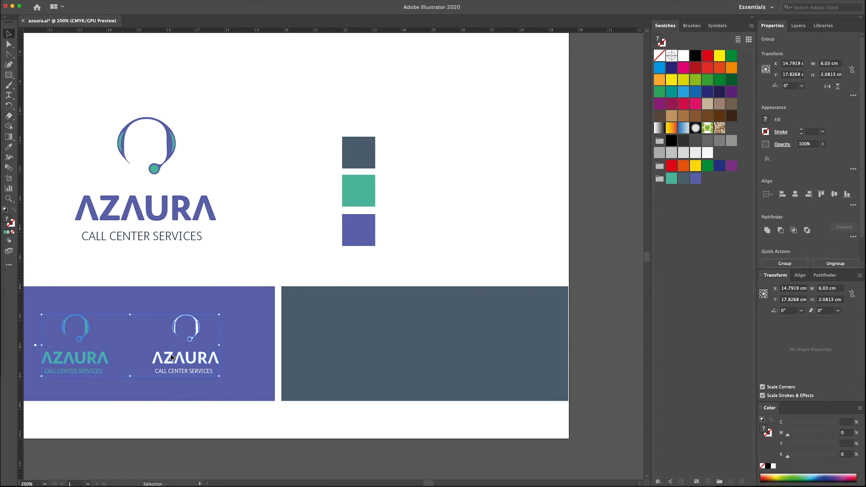
{"action": "left_click_drag", "start_coordinate": [171, 357], "coordinate": [461, 357], "text": "alt"}
{"action": "left_click", "coordinate": [452, 257]}
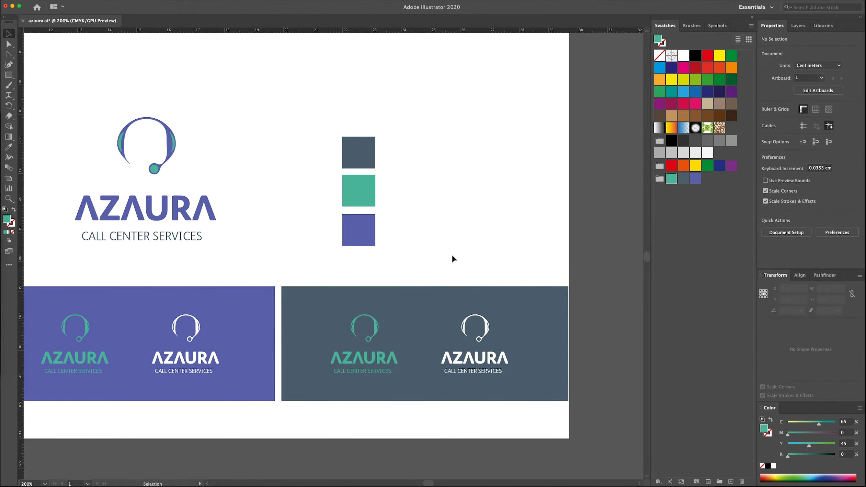
{"action": "key", "text": "ctrl+minus"}
{"action": "key", "text": "ctrl+minus"}
{"action": "key", "text": "ctrl+minus"}
{"action": "left_click", "coordinate": [345, 291]}
{"action": "key", "text": "Delete"}
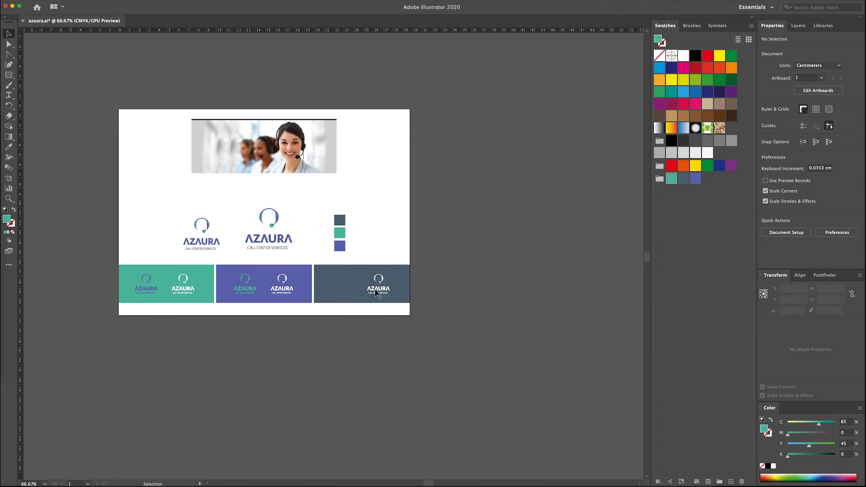
{"action": "key", "text": "ctrl+plus"}
{"action": "key", "text": "ctrl+plus"}
{"action": "key", "text": "ctrl+plus"}
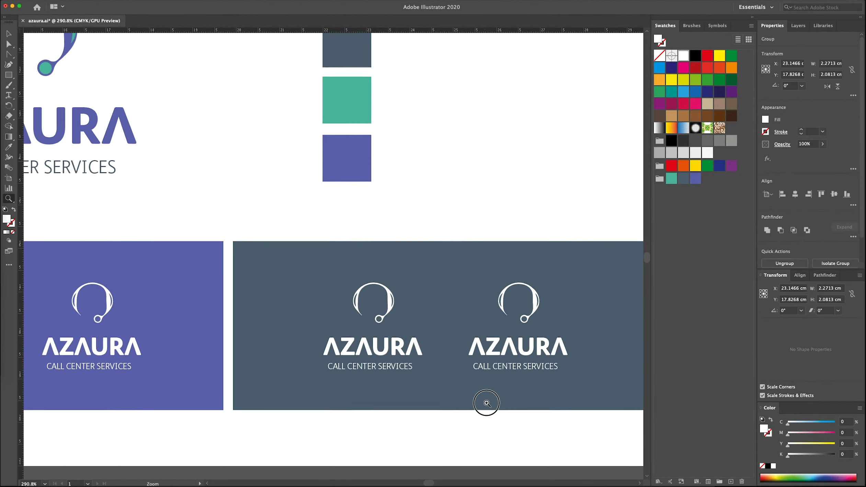
{"action": "key", "text": "Delete"}
Narrow the slate block to leave a white gap holding the dark logo, centring the white logo on slate.
{"action": "left_click", "coordinate": [238, 329]}
{"action": "left_click_drag", "start_coordinate": [233, 327], "coordinate": [447, 329]}
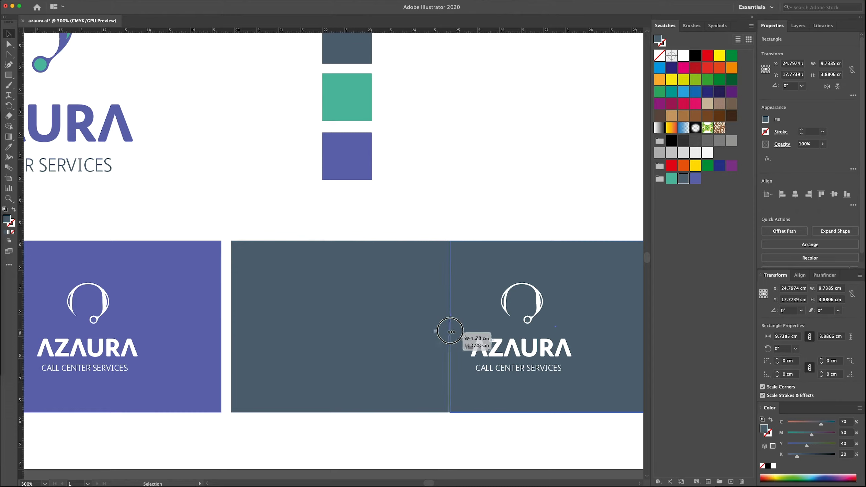
{"action": "scroll", "coordinate": [378, 330], "scroll_direction": "right", "scroll_amount": 3}
{"action": "left_click_drag", "start_coordinate": [305, 349], "coordinate": [272, 348]}
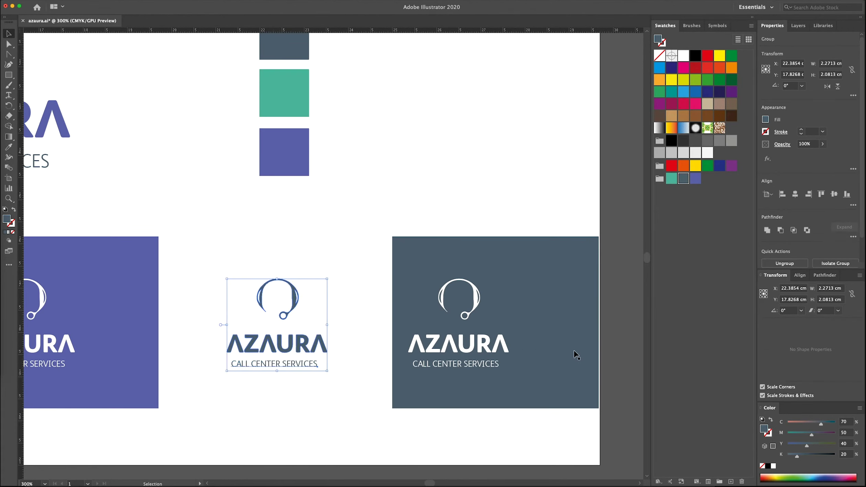
{"action": "left_click", "coordinate": [574, 353]}
{"action": "left_click_drag", "start_coordinate": [599, 322], "coordinate": [600, 322]}
{"action": "left_click_drag", "start_coordinate": [483, 348], "coordinate": [521, 348]}
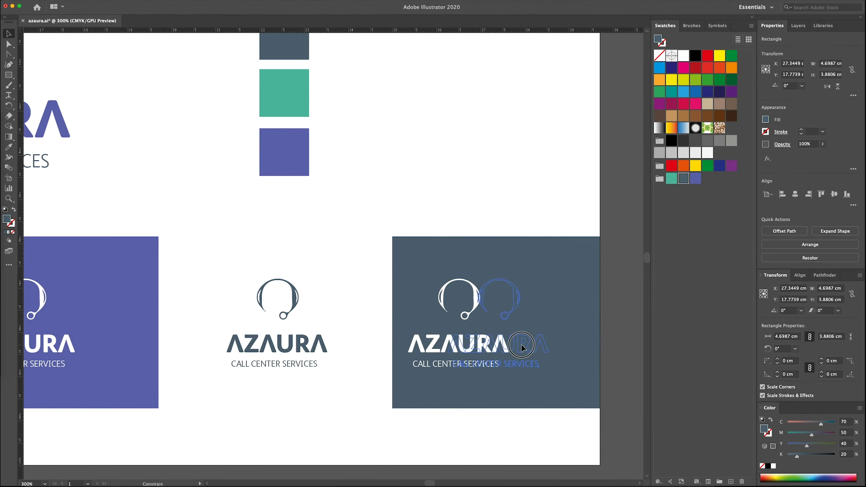
{"action": "left_click", "coordinate": [522, 430]}
{"action": "key", "text": "ctrl+1"}
{"action": "left_click_drag", "start_coordinate": [440, 397], "coordinate": [444, 411]}
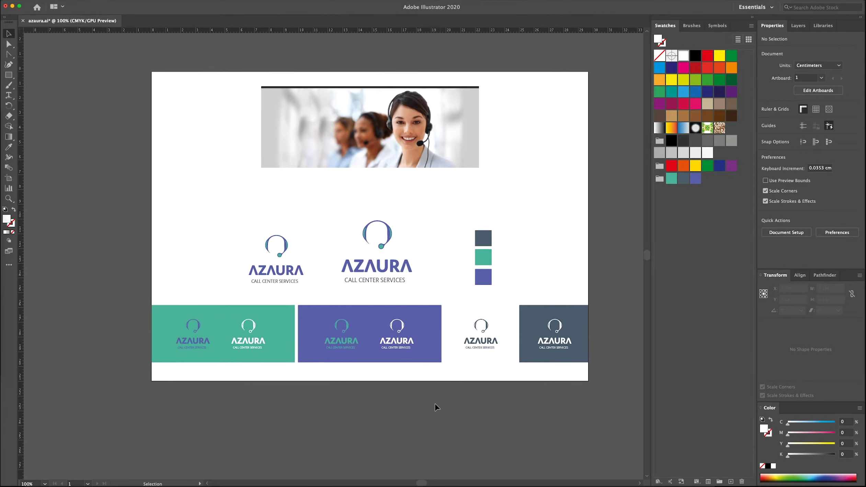
Turn the headset icon into a new swatch and draw a thin strip along the artboard bottom.
{"action": "double_click", "coordinate": [488, 327]}
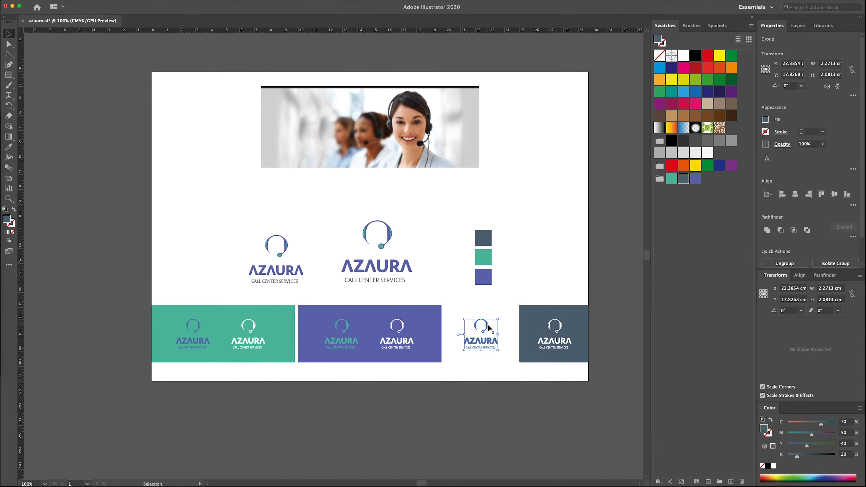
{"action": "left_click_drag", "start_coordinate": [618, 245], "coordinate": [732, 127]}
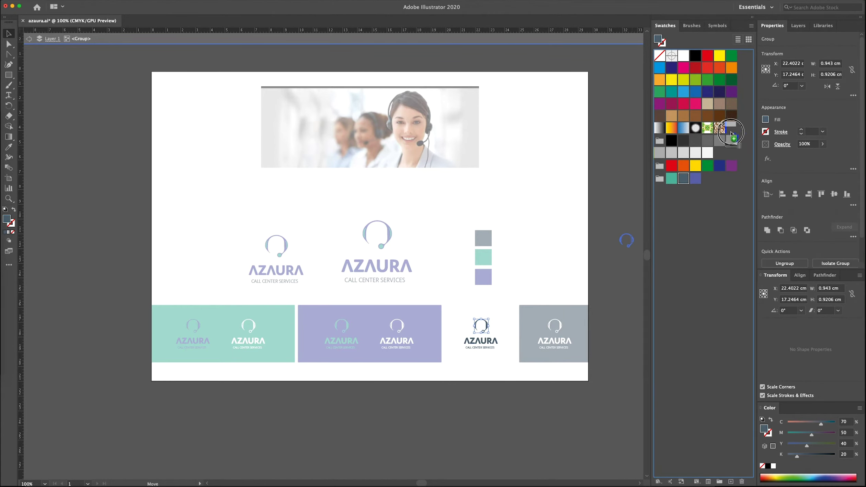
{"action": "key", "text": "m"}
{"action": "key", "text": "Escape"}
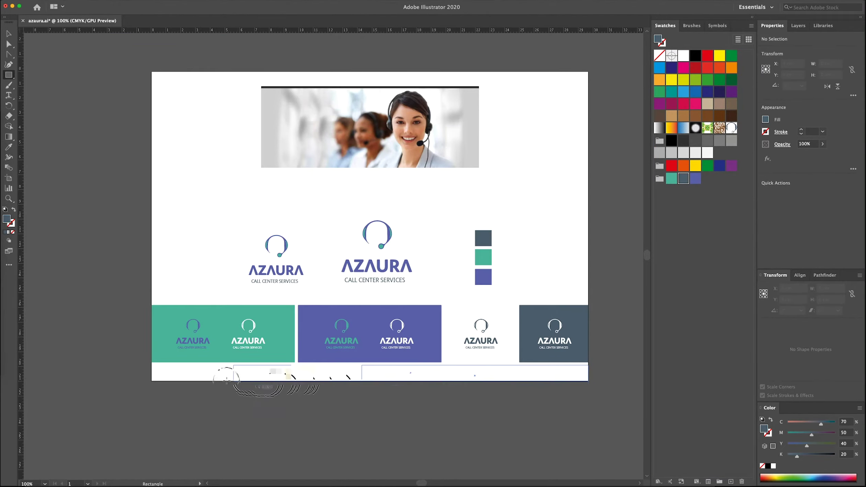
{"action": "left_click_drag", "start_coordinate": [589, 365], "coordinate": [152, 378]}
{"action": "key", "text": "v"}
Fill the strip with the new pattern, then shrink and reposition the icon in the pattern tile.
{"action": "double_click", "coordinate": [732, 129]}
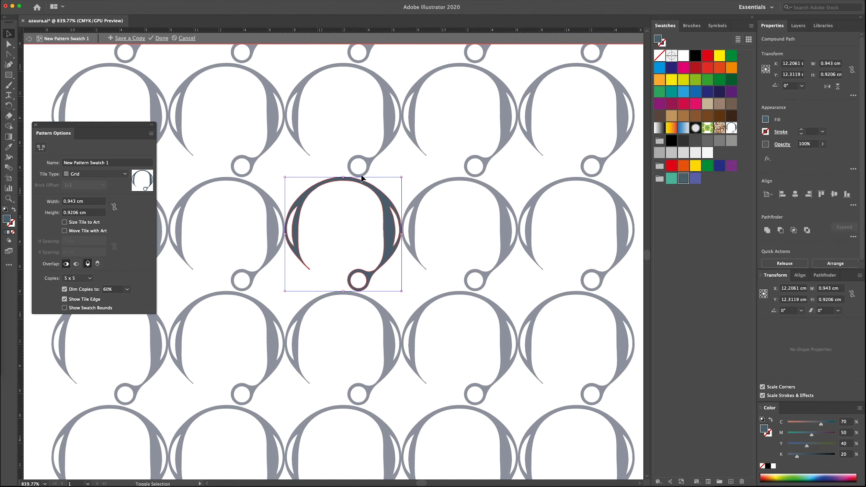
{"action": "left_click_drag", "start_coordinate": [361, 177], "coordinate": [345, 232]}
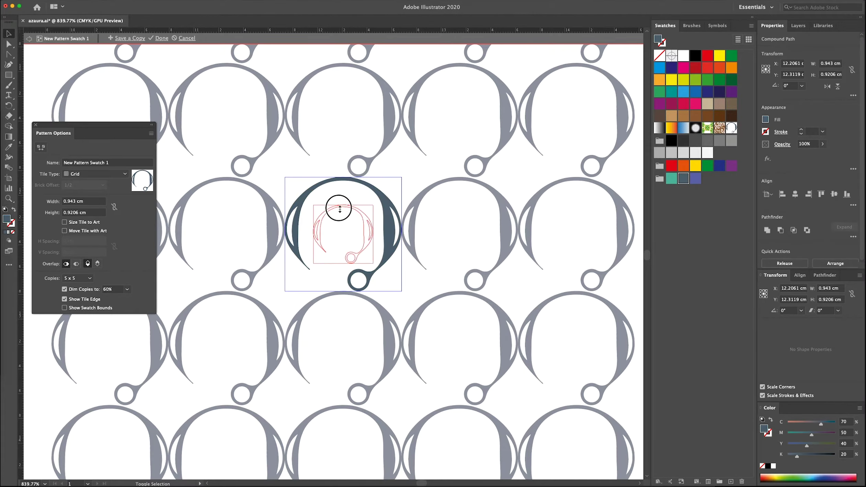
{"action": "key", "text": "r"}
{"action": "left_click_drag", "start_coordinate": [396, 193], "coordinate": [369, 178]}
Add a copy of the icon below the original and rotate a copy into the lower-left.
{"action": "scroll", "coordinate": [369, 178], "scroll_direction": "up", "scroll_amount": 3}
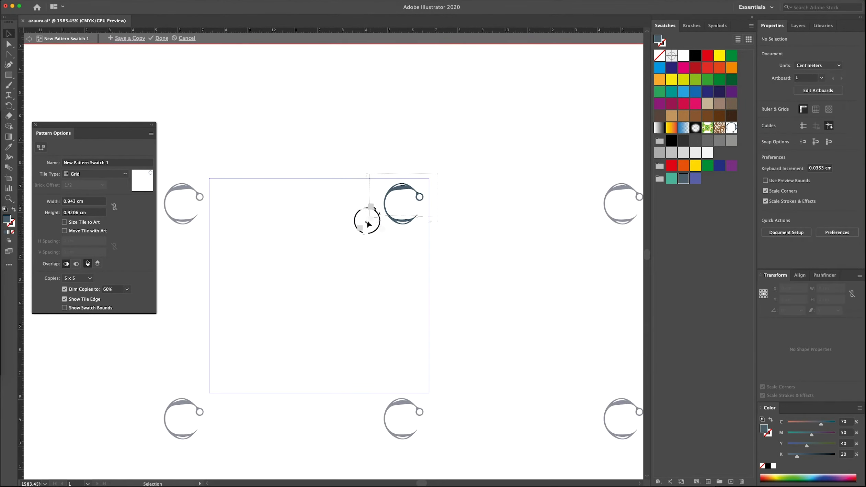
{"action": "key", "text": "v"}
{"action": "mouse_move", "coordinate": [418, 192]}
{"action": "left_mouse_down", "text": "alt"}
{"action": "mouse_move", "coordinate": [398, 247]}
{"action": "mouse_move", "coordinate": [421, 220]}
{"action": "left_mouse_up", "text": "alt"}
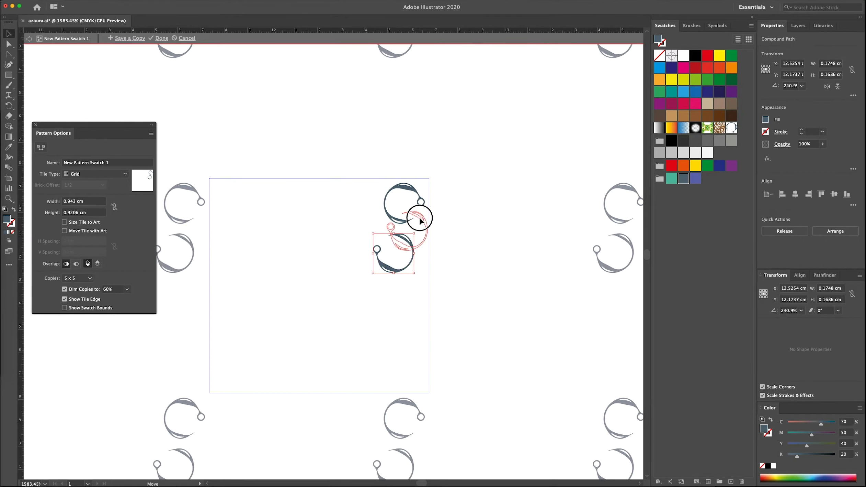
{"action": "left_click", "coordinate": [412, 185]}
{"action": "key", "text": "r"}
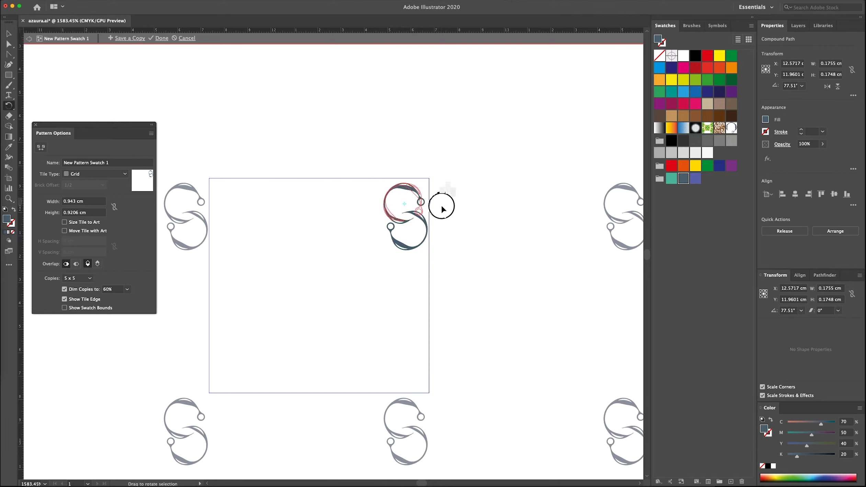
{"action": "left_click_drag", "start_coordinate": [442, 194], "coordinate": [377, 227]}
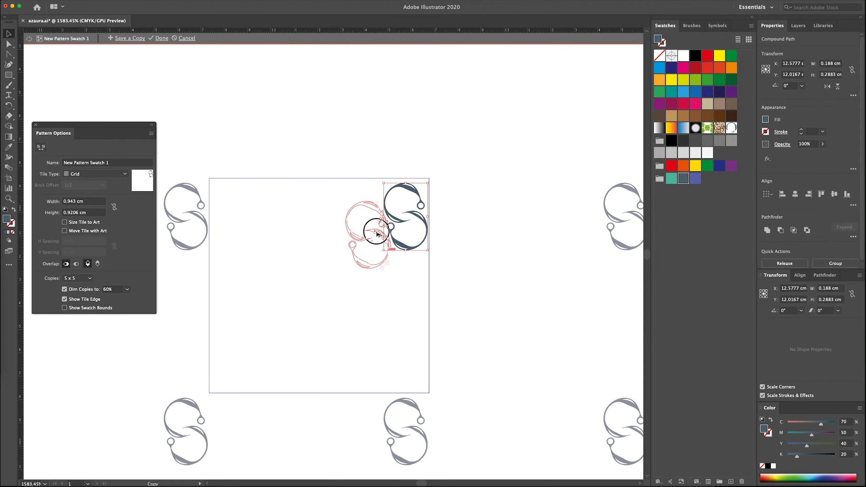
{"action": "key", "text": "v"}
{"action": "left_click", "coordinate": [395, 269]}
Rotate another swirl copy beneath the pair and rearrange the swirls in the tile.
{"action": "left_click", "coordinate": [347, 233]}
{"action": "key", "text": "r"}
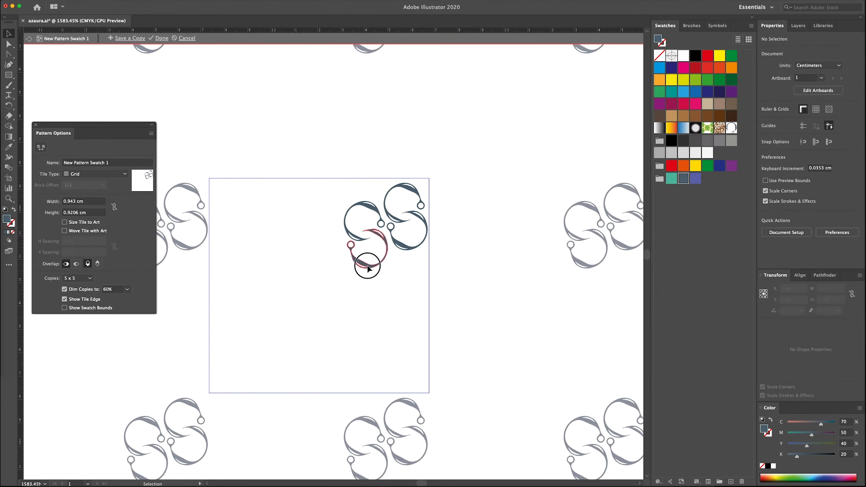
{"action": "mouse_move", "coordinate": [368, 265]}
{"action": "left_mouse_down"}
{"action": "mouse_move", "coordinate": [425, 279]}
{"action": "mouse_move", "coordinate": [354, 293]}
{"action": "mouse_move", "coordinate": [364, 290]}
{"action": "left_mouse_up"}
{"action": "key", "text": "v"}
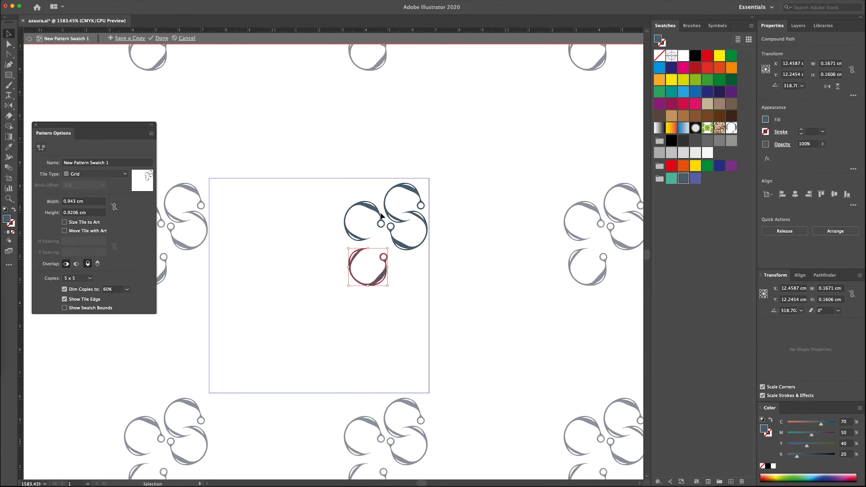
{"action": "left_click_drag", "start_coordinate": [381, 215], "coordinate": [403, 260]}
{"action": "left_click_drag", "start_coordinate": [399, 261], "coordinate": [367, 209]}
{"action": "mouse_move", "coordinate": [309, 203]}
{"action": "left_mouse_down"}
{"action": "mouse_move", "coordinate": [383, 292]}
{"action": "mouse_move", "coordinate": [263, 254]}
{"action": "mouse_move", "coordinate": [250, 237]}
{"action": "mouse_move", "coordinate": [309, 289]}
{"action": "mouse_move", "coordinate": [298, 190]}
{"action": "left_mouse_up"}
Rotate and mirror swirls near the tile top, then move and shrink the small central swirl.
{"action": "key", "text": "r"}
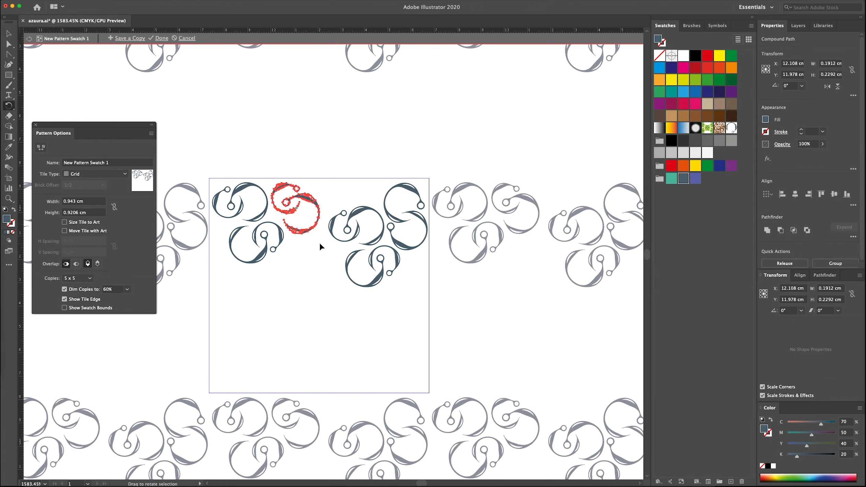
{"action": "left_click_drag", "start_coordinate": [319, 246], "coordinate": [327, 220]}
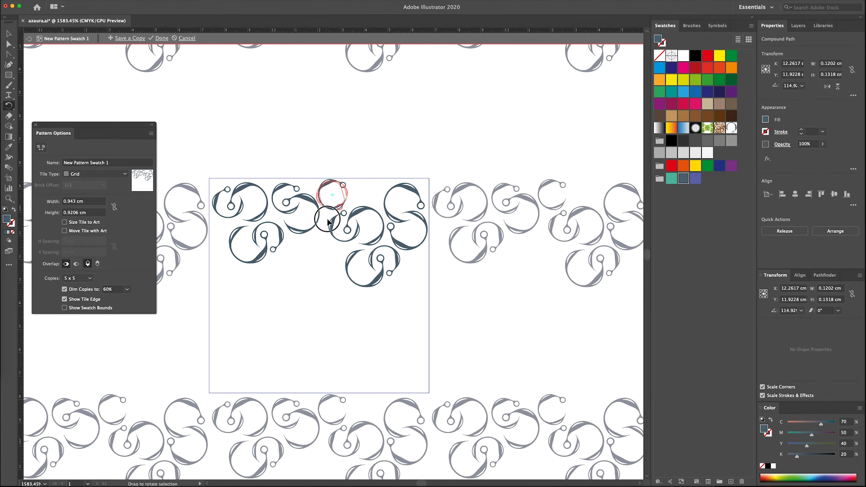
{"action": "mouse_move", "coordinate": [327, 220]}
{"action": "left_mouse_down"}
{"action": "mouse_move", "coordinate": [329, 197]}
{"action": "mouse_move", "coordinate": [338, 226]}
{"action": "left_mouse_up"}
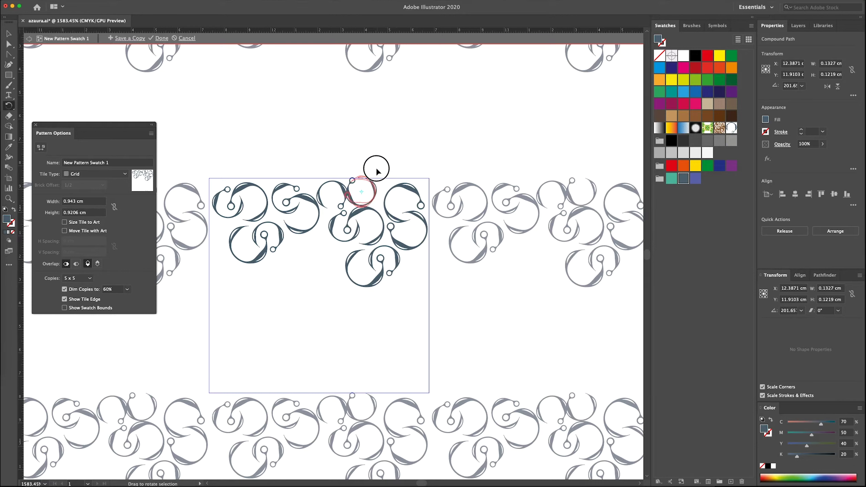
{"action": "key", "text": "o"}
{"action": "mouse_move", "coordinate": [341, 174]}
{"action": "left_mouse_down"}
{"action": "mouse_move", "coordinate": [418, 173]}
{"action": "mouse_move", "coordinate": [381, 190]}
{"action": "left_mouse_up"}
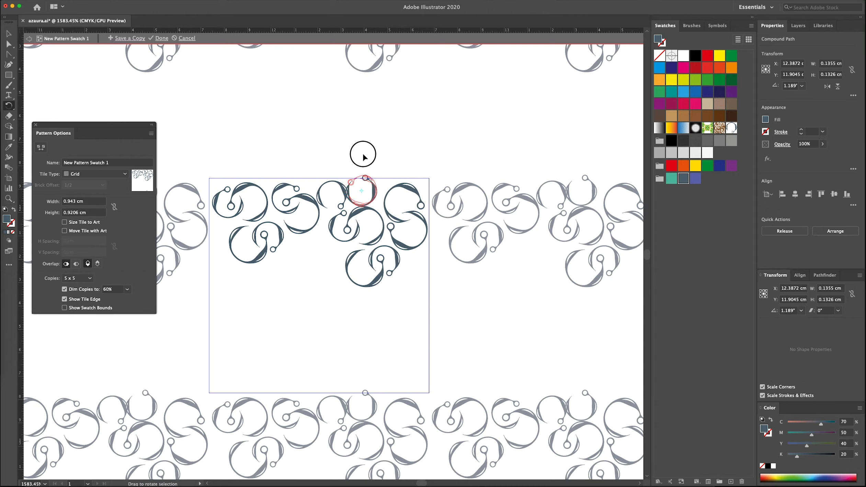
{"action": "left_click", "coordinate": [354, 226]}
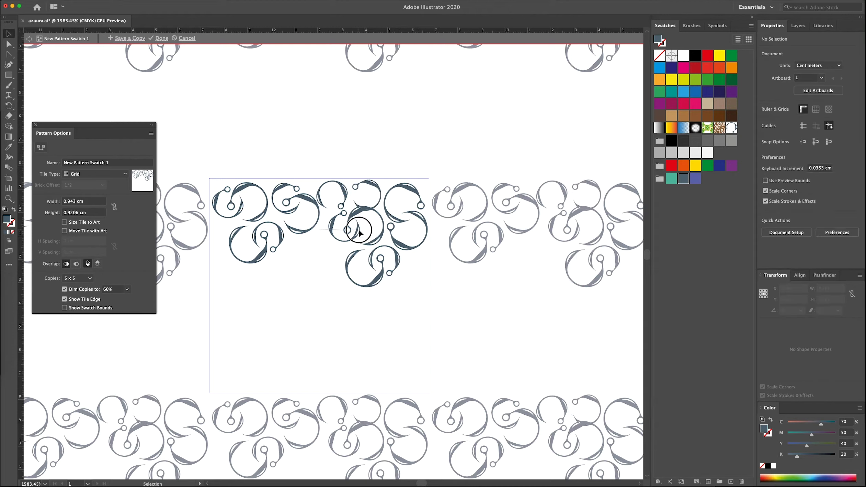
{"action": "left_click", "coordinate": [378, 212], "text": "shift"}
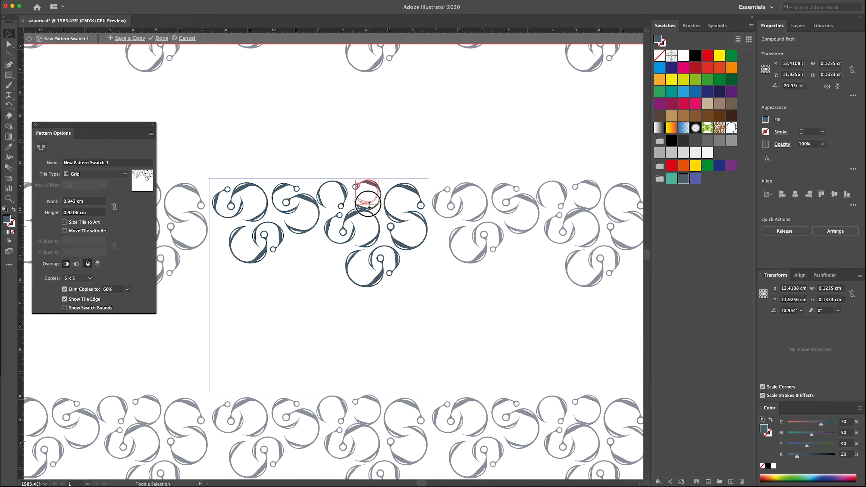
{"action": "left_click_drag", "start_coordinate": [382, 201], "coordinate": [369, 191]}
Nudge the swirls into place, move the lower one left, and zoom out to view repeats.
{"action": "left_click", "coordinate": [317, 197]}
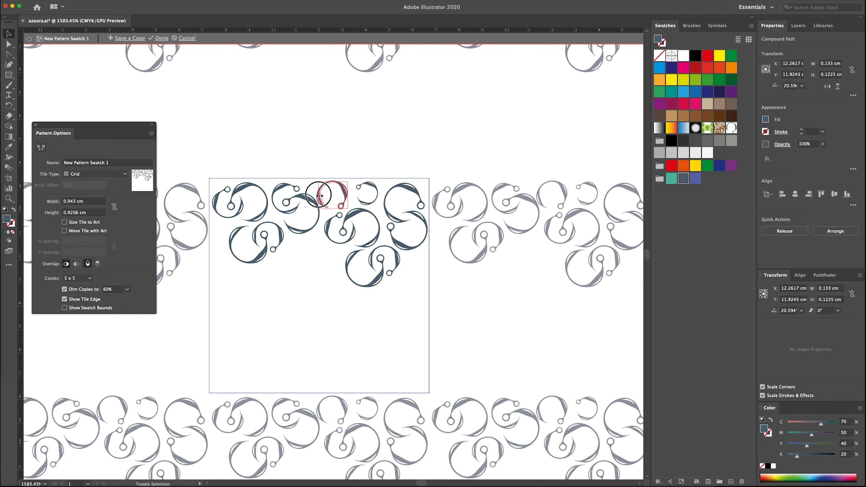
{"action": "left_click", "coordinate": [368, 261]}
{"action": "left_click_drag", "start_coordinate": [385, 273], "coordinate": [382, 271]}
{"action": "left_click", "coordinate": [324, 216]}
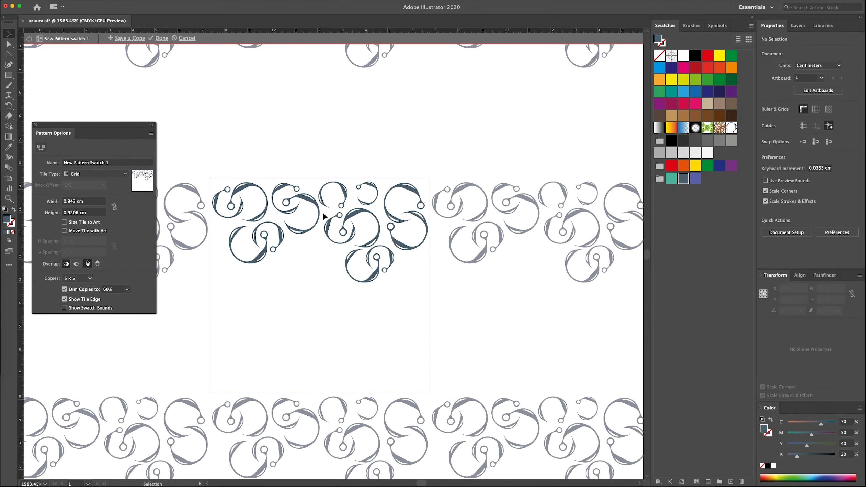
{"action": "left_click", "coordinate": [389, 256]}
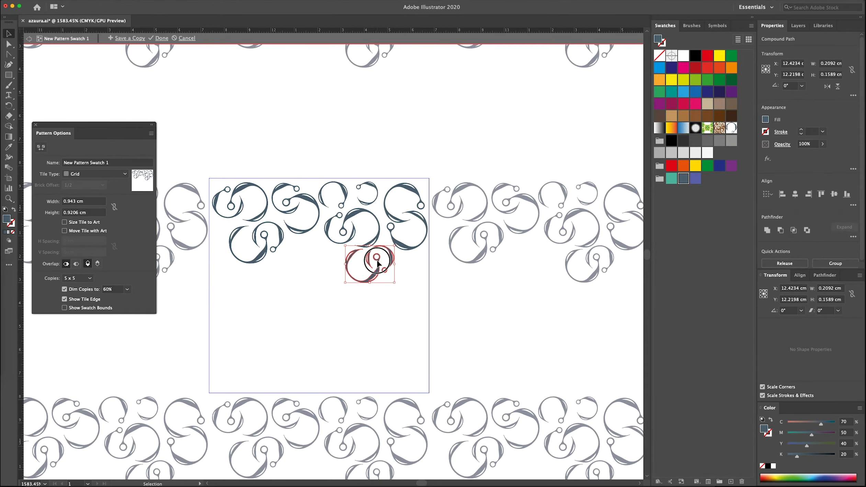
{"action": "left_click_drag", "start_coordinate": [377, 263], "coordinate": [312, 256]}
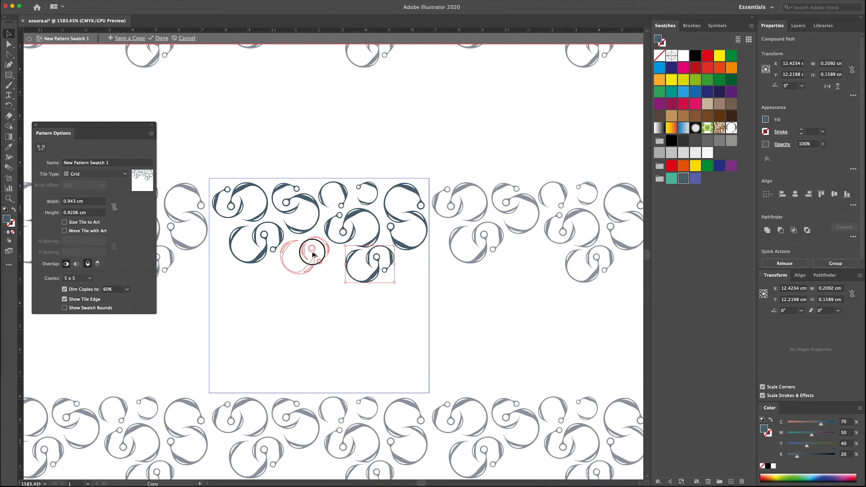
{"action": "left_click", "coordinate": [348, 288]}
{"action": "key", "text": "ctrl+minus"}
{"action": "key", "text": "ctrl+minus"}
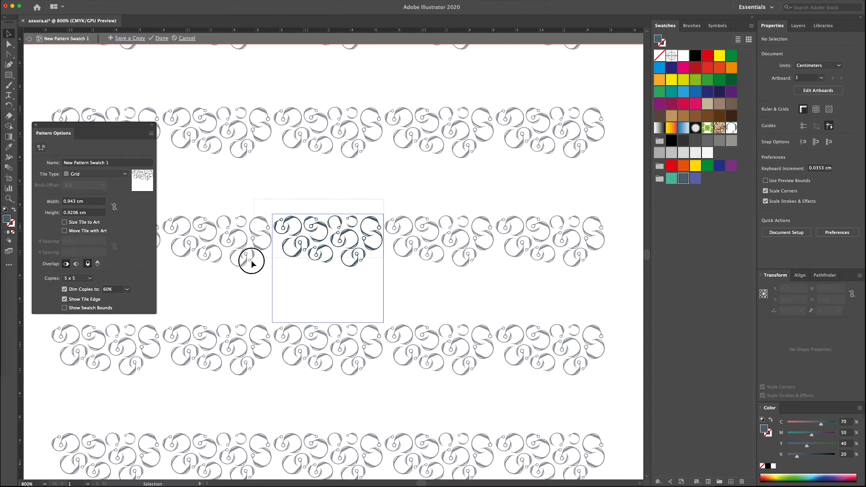
Zoom in on the pattern tile and place copies of small swirls into open gaps.
{"action": "key", "text": "ctrl+a"}
{"action": "scroll", "coordinate": [279, 252], "scroll_direction": "up", "scroll_amount": 4}
{"action": "mouse_move", "coordinate": [425, 176]}
{"action": "left_mouse_down"}
{"action": "mouse_move", "coordinate": [294, 265]}
{"action": "mouse_move", "coordinate": [265, 223]}
{"action": "mouse_move", "coordinate": [277, 220]}
{"action": "mouse_move", "coordinate": [269, 246]}
{"action": "left_mouse_up"}
{"action": "left_click", "coordinate": [335, 275]}
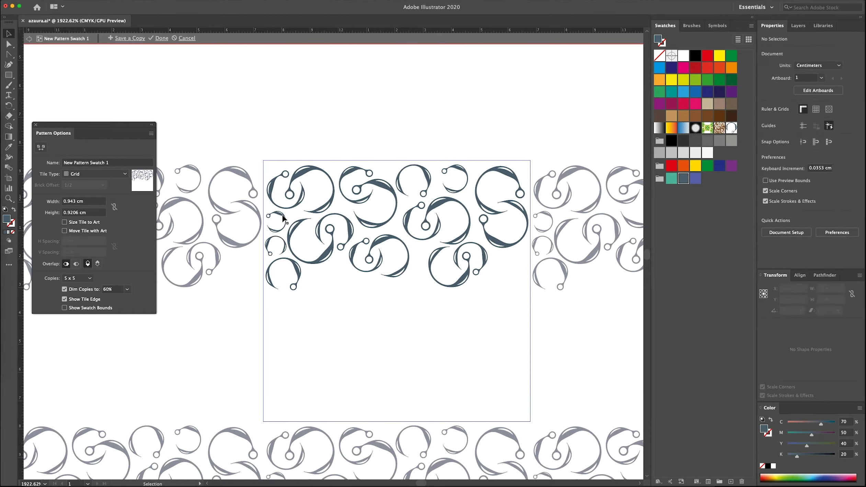
{"action": "left_click", "coordinate": [327, 273]}
{"action": "left_click_drag", "start_coordinate": [320, 275], "coordinate": [420, 252]}
{"action": "left_click", "coordinate": [348, 268]}
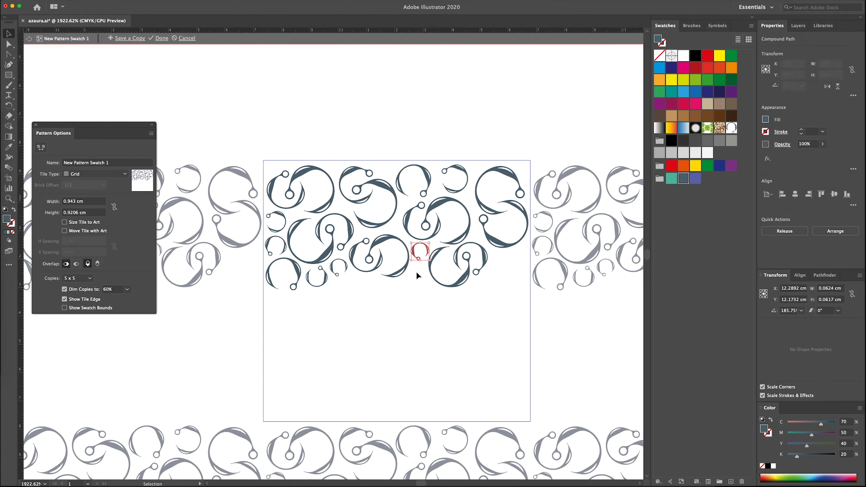
{"action": "left_click", "coordinate": [511, 254]}
Duplicate the whole top swirl cluster straight down into the lower half of the tile.
{"action": "left_click_drag", "start_coordinate": [262, 293], "coordinate": [531, 158]}
{"action": "left_click_drag", "start_coordinate": [334, 187], "coordinate": [340, 307]}
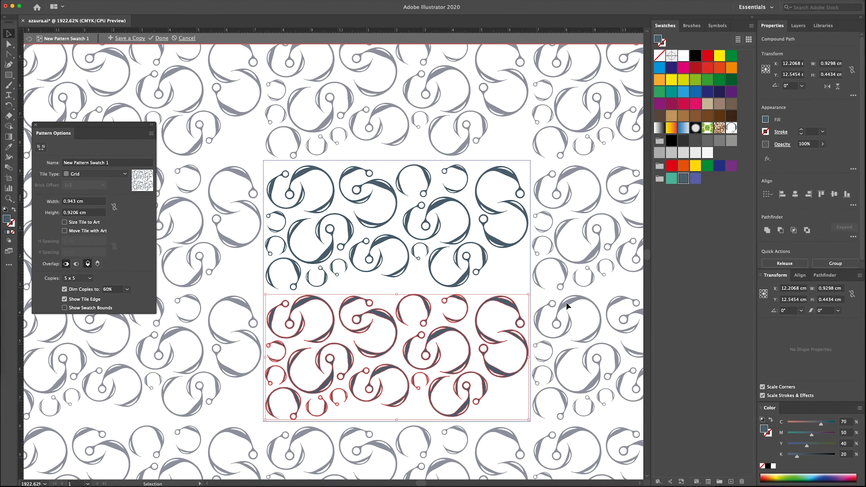
{"action": "left_click", "coordinate": [344, 224]}
Fill the remaining right-hand gaps in the tile with more small swirl copies.
{"action": "left_click_drag", "start_coordinate": [309, 270], "coordinate": [508, 260]}
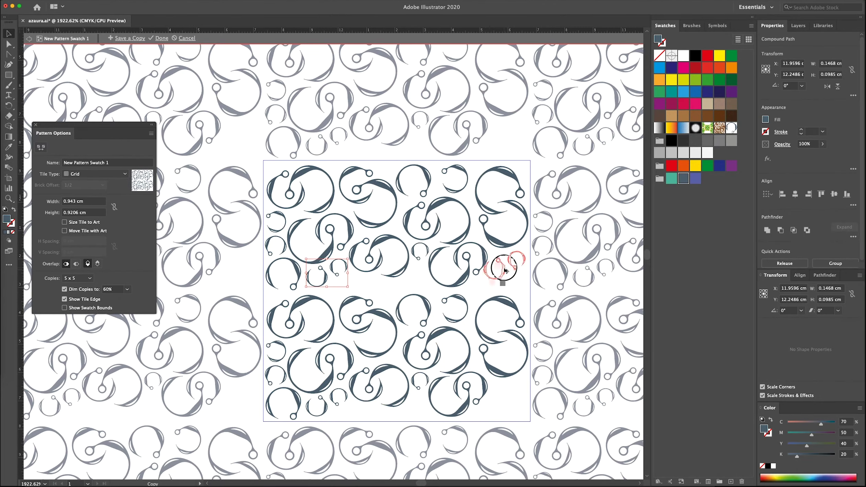
{"action": "left_click", "coordinate": [380, 243]}
{"action": "left_click_drag", "start_coordinate": [283, 217], "coordinate": [523, 279]}
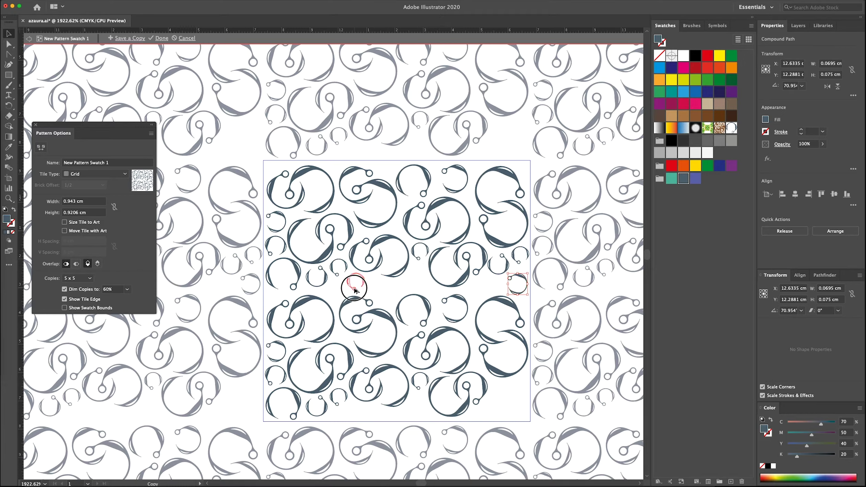
{"action": "mouse_move", "coordinate": [355, 290]}
{"action": "left_mouse_down"}
{"action": "mouse_move", "coordinate": [483, 290]}
{"action": "mouse_move", "coordinate": [428, 271]}
{"action": "mouse_move", "coordinate": [385, 303]}
{"action": "left_mouse_up"}
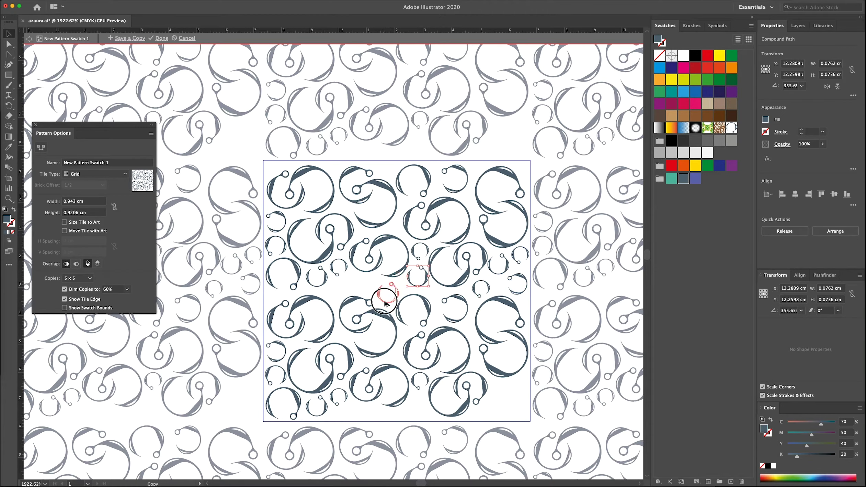
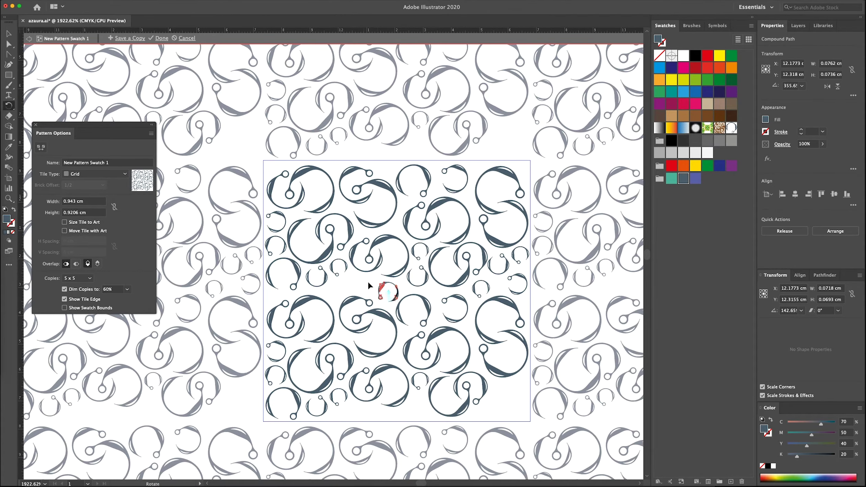
Select the small red swirl in the pattern tile and rotate it.
{"action": "key", "text": "v"}
{"action": "left_click", "coordinate": [382, 291]}
{"action": "left_click", "coordinate": [354, 281]}
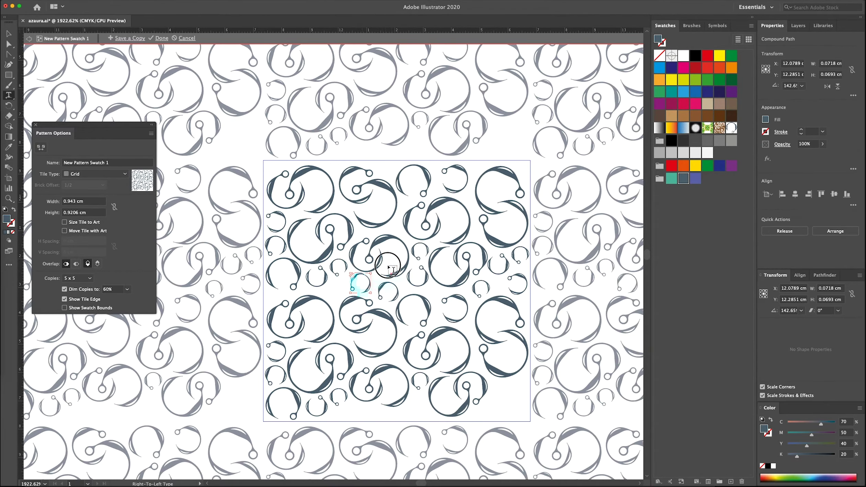
{"action": "key", "text": "r"}
{"action": "key", "text": "v"}
{"action": "left_click", "coordinate": [357, 283]}
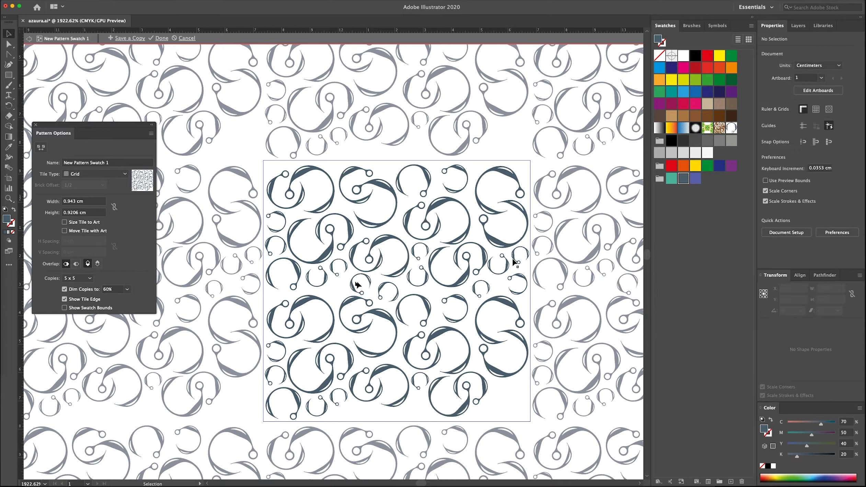
Drop swirl copies into the empty spots along the tile's bottom edge.
{"action": "left_click_drag", "start_coordinate": [334, 298], "coordinate": [335, 297]}
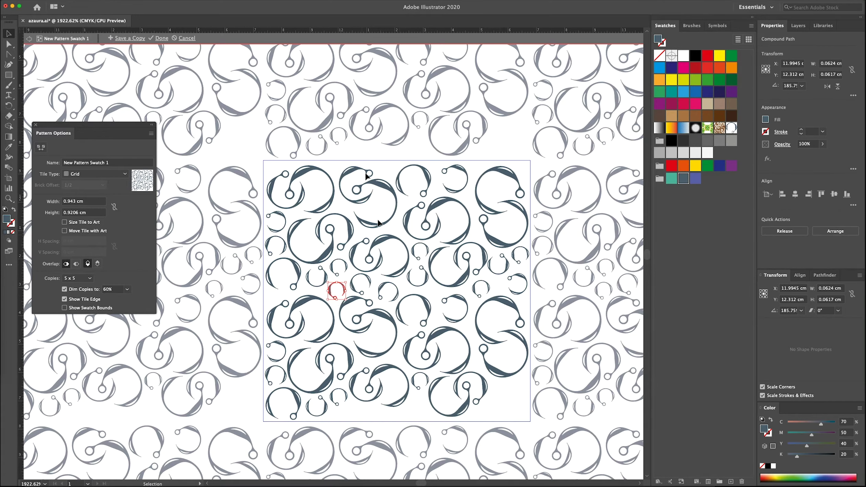
{"action": "left_click_drag", "start_coordinate": [433, 189], "coordinate": [519, 392]}
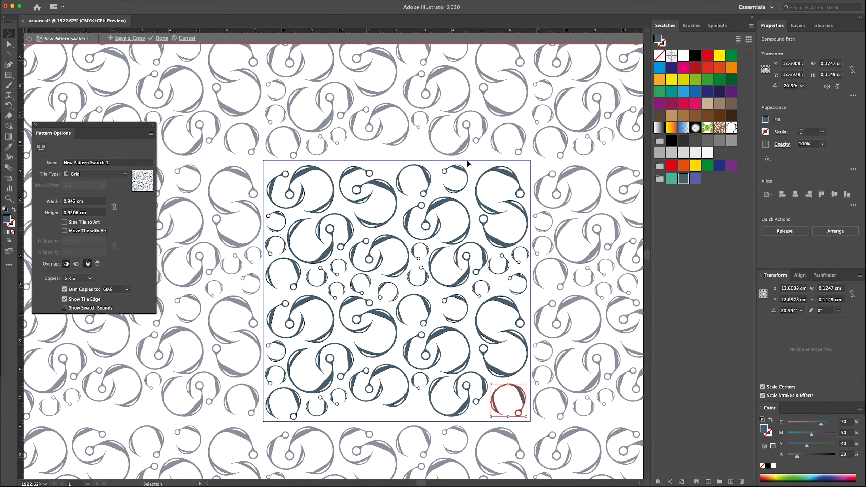
{"action": "left_click", "coordinate": [452, 198]}
{"action": "mouse_move", "coordinate": [452, 199]}
{"action": "left_mouse_down"}
{"action": "mouse_move", "coordinate": [422, 400]}
{"action": "mouse_move", "coordinate": [345, 290]}
{"action": "left_mouse_up"}
{"action": "left_click_drag", "start_coordinate": [380, 408], "coordinate": [331, 414], "text": "alt"}
Exit pattern editing and delete the full-width swirl pattern strip.
{"action": "left_click", "coordinate": [406, 393]}
{"action": "left_click", "coordinate": [162, 38]}
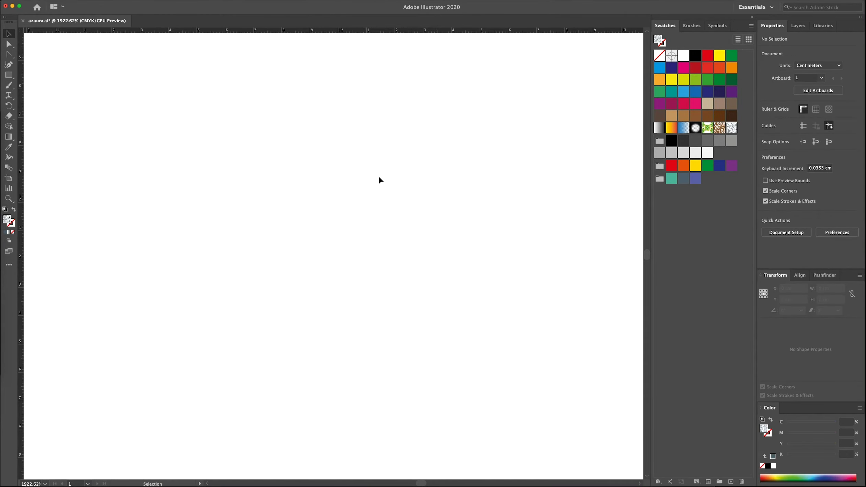
{"action": "scroll", "coordinate": [441, 196], "scroll_direction": "down", "scroll_amount": 6}
{"action": "scroll", "coordinate": [439, 192], "scroll_direction": "down", "scroll_amount": 4}
{"action": "scroll", "coordinate": [481, 378], "scroll_direction": "up", "scroll_amount": 3}
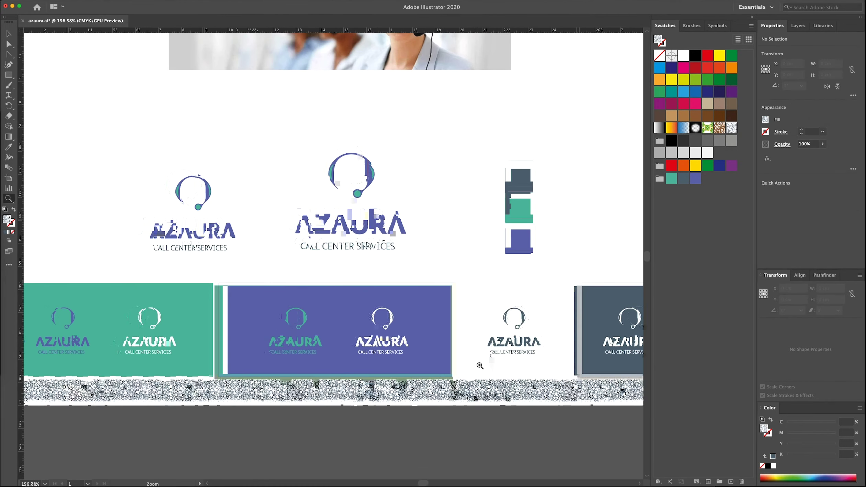
{"action": "left_click", "coordinate": [495, 340]}
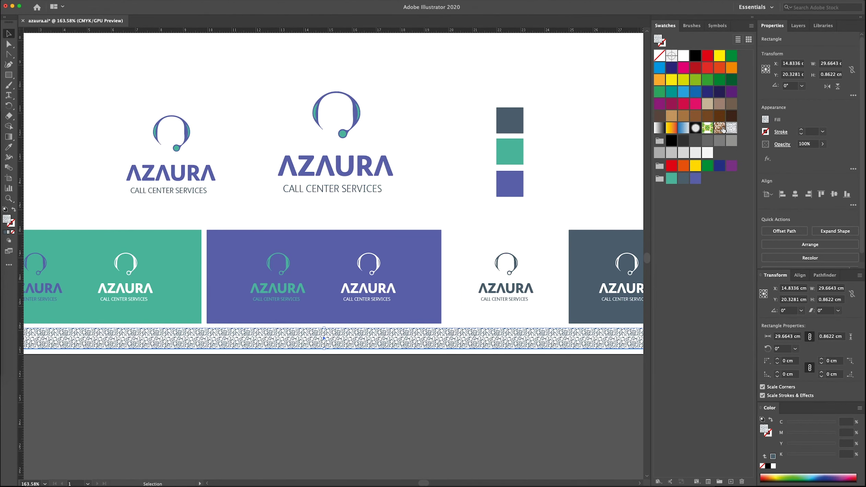
{"action": "key", "text": "Delete"}
Draw a shorter pattern-filled bar below the tiles and reopen the swirl pattern for editing.
{"action": "key", "text": "m"}
{"action": "left_click_drag", "start_coordinate": [177, 353], "coordinate": [564, 327]}
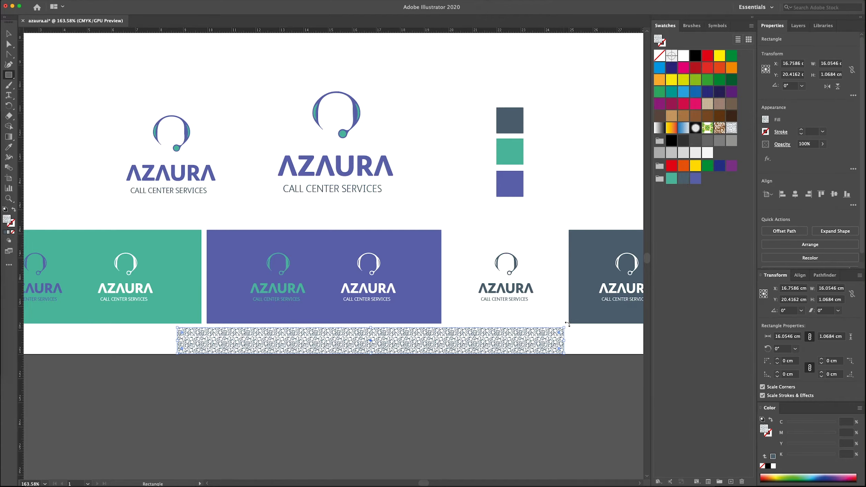
{"action": "double_click", "coordinate": [732, 129]}
{"action": "key", "text": "z"}
{"action": "left_click", "coordinate": [425, 287]}
Zoom into the pattern tile and select all its swirls.
{"action": "left_click", "coordinate": [338, 247]}
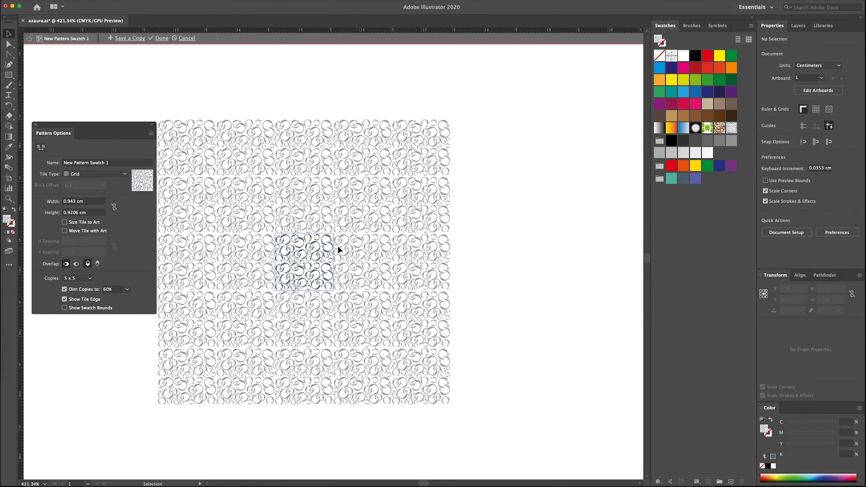
{"action": "left_click", "coordinate": [367, 288]}
{"action": "left_click", "coordinate": [364, 287]}
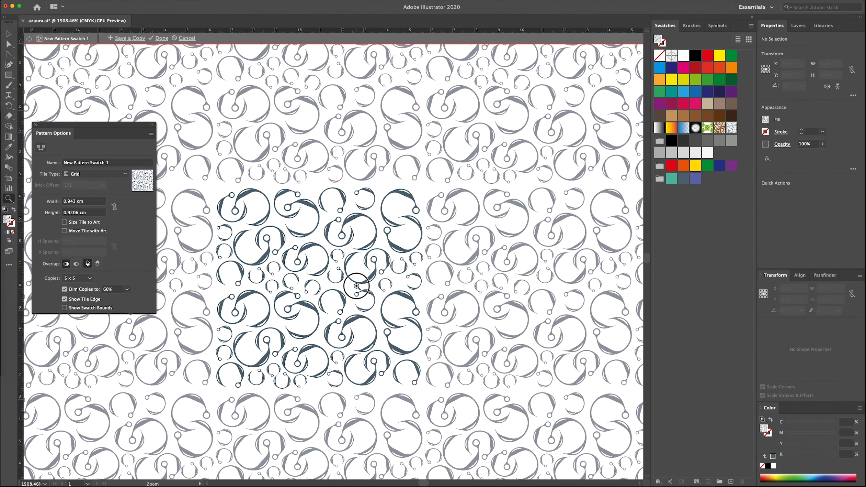
{"action": "key", "text": "v"}
{"action": "key", "text": "ctrl+minus"}
{"action": "key", "text": "ctrl+minus"}
{"action": "key", "text": "ctrl+minus"}
{"action": "key", "text": "ctrl+a"}
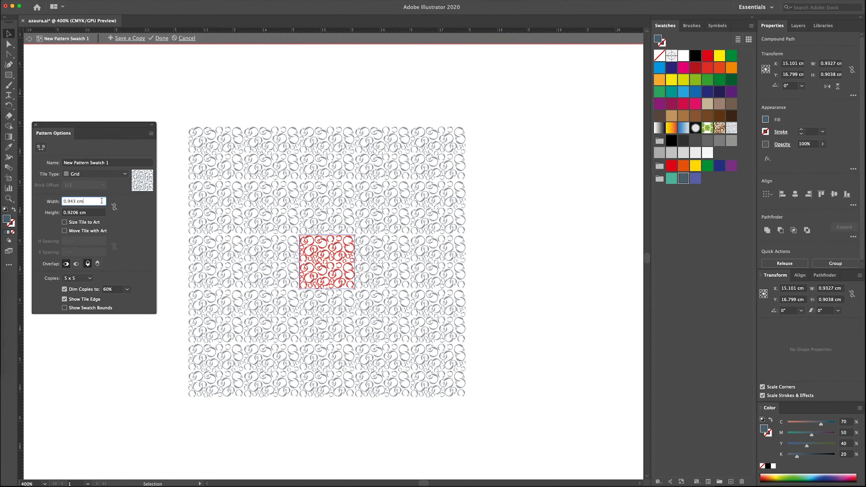
Set the tile to 1 cm × 1 cm, copy dimming 61%, and enable Size Tile to Art.
{"action": "key", "text": "BackSpace"}
{"action": "key", "text": "BackSpace"}
{"action": "key", "text": "BackSpace"}
{"action": "key", "text": "Return"}
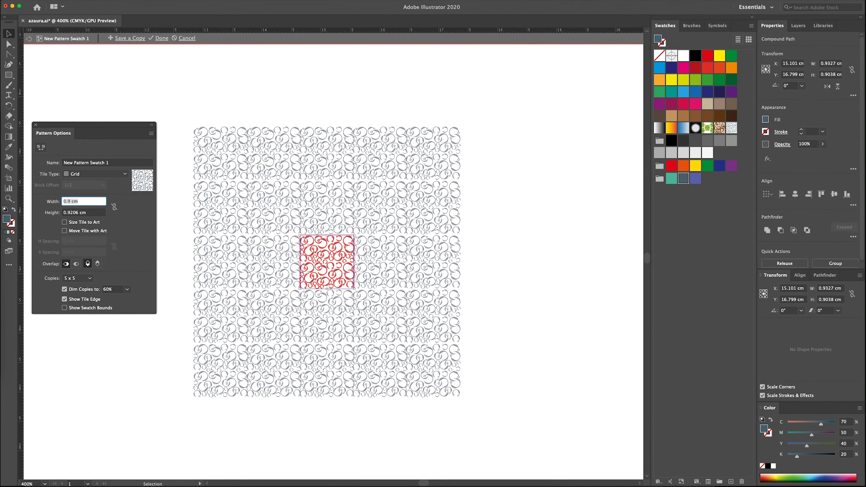
{"action": "type", "text": "1"}
{"action": "key", "text": "Return"}
{"action": "key", "text": "Tab"}
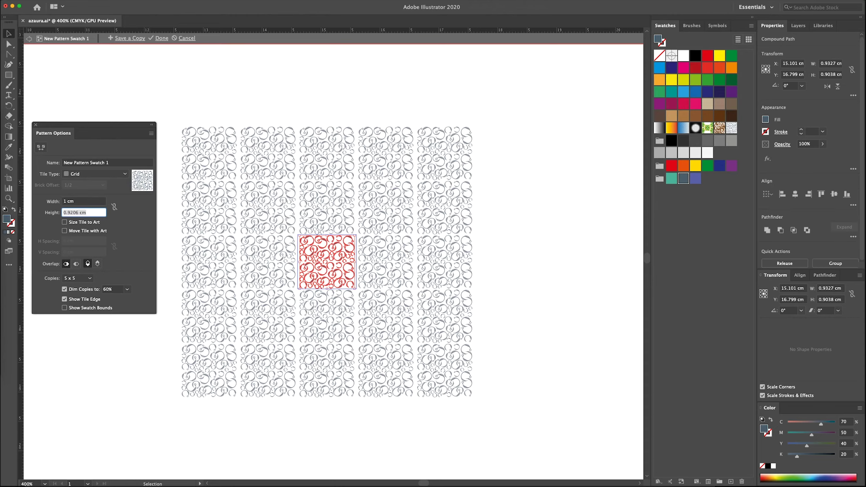
{"action": "type", "text": "1"}
{"action": "key", "text": "Return"}
{"action": "key", "text": "Tab"}
{"action": "key", "text": "Up"}
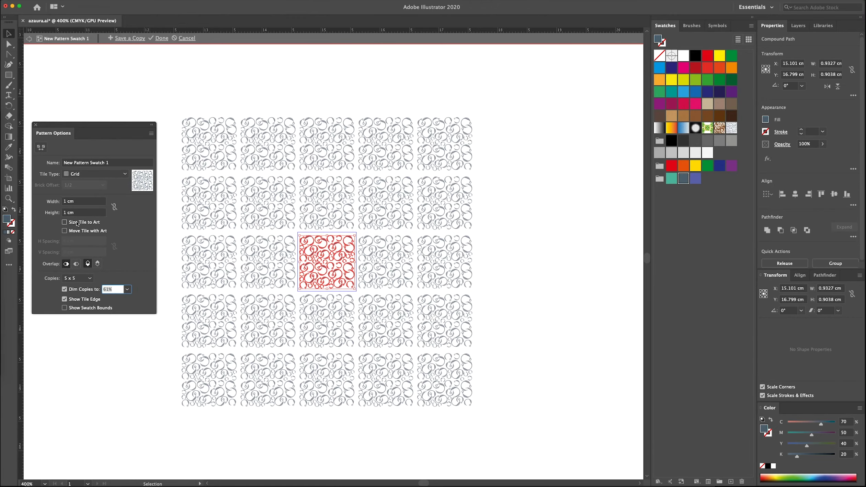
{"action": "left_click", "coordinate": [65, 222]}
Enlarge the tile artwork about four-fold, stretch the pattern bar across the artboard, then reopen editing.
{"action": "left_click_drag", "start_coordinate": [355, 236], "coordinate": [458, 135]}
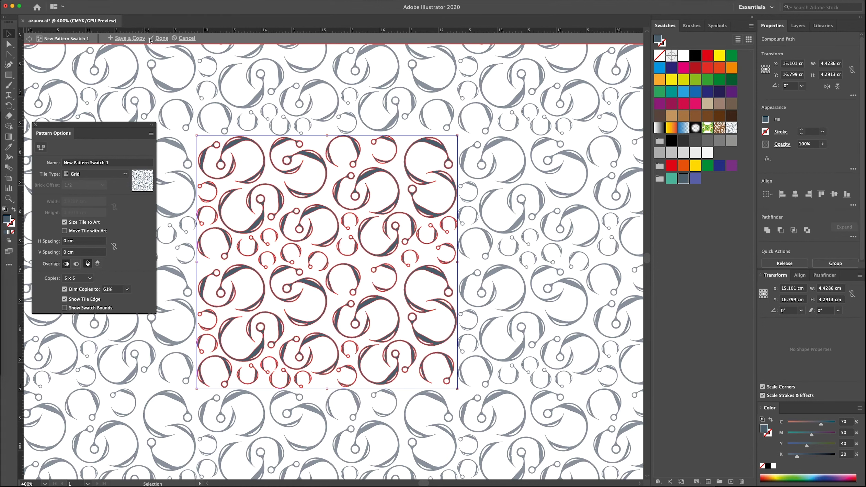
{"action": "left_click", "coordinate": [160, 38]}
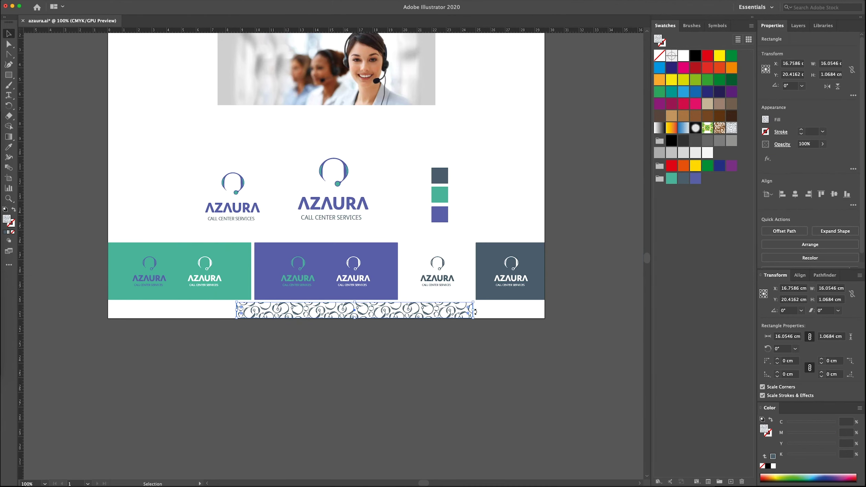
{"action": "left_click_drag", "start_coordinate": [475, 311], "coordinate": [545, 310]}
{"action": "left_click_drag", "start_coordinate": [237, 310], "coordinate": [108, 315]}
{"action": "double_click", "coordinate": [732, 127]}
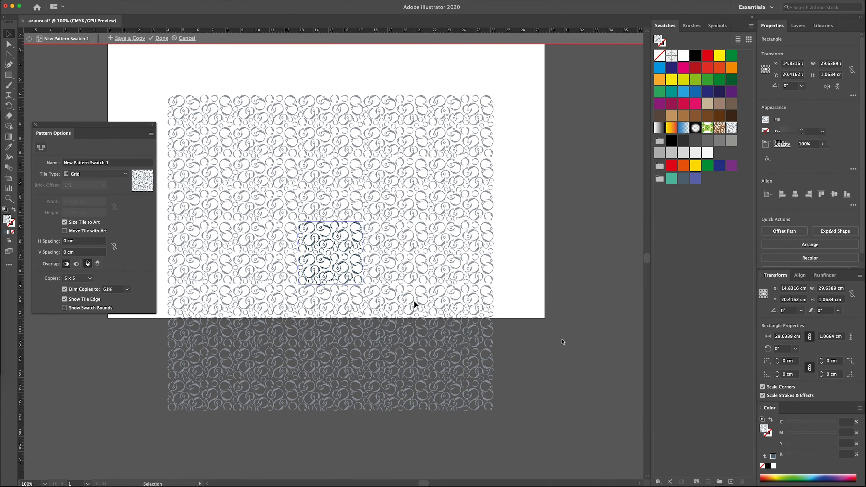
Colour several swirls in the tile blue-purple and one teal.
{"action": "left_click", "coordinate": [373, 237]}
{"action": "left_click", "coordinate": [695, 178]}
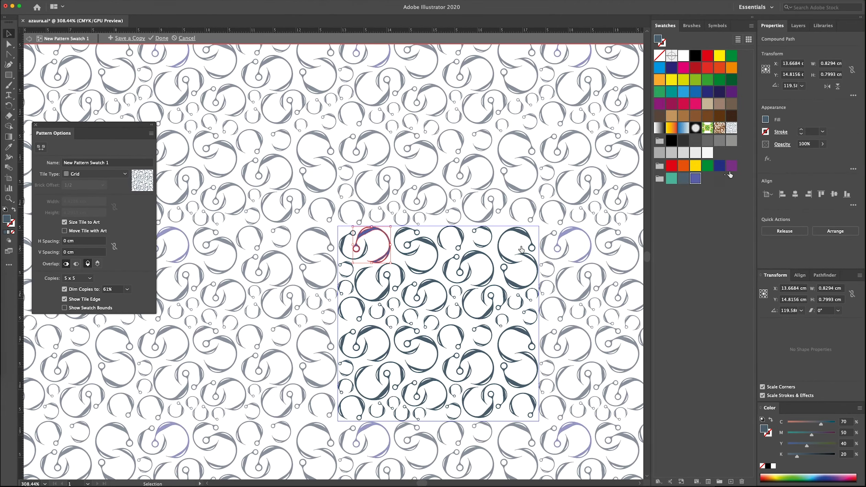
{"action": "left_click", "coordinate": [476, 254]}
{"action": "left_click", "coordinate": [671, 178]}
{"action": "left_click", "coordinate": [430, 288]}
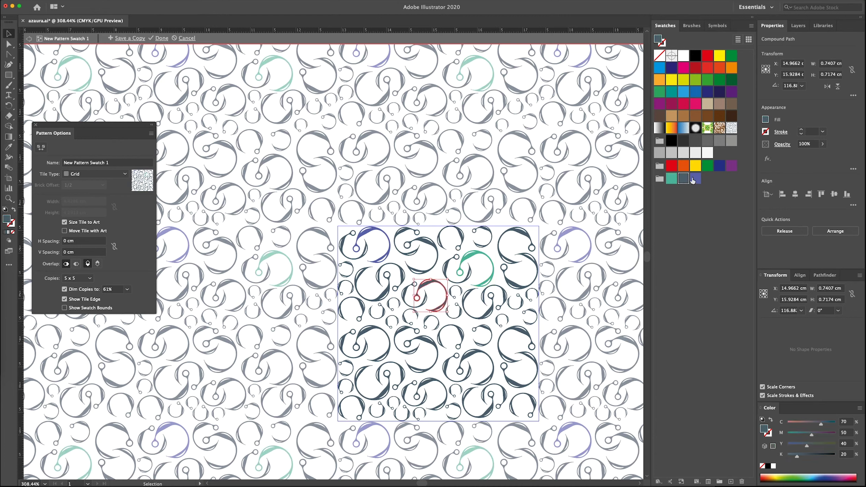
{"action": "left_click", "coordinate": [695, 178]}
{"action": "left_click", "coordinate": [426, 339]}
{"action": "left_click", "coordinate": [696, 178]}
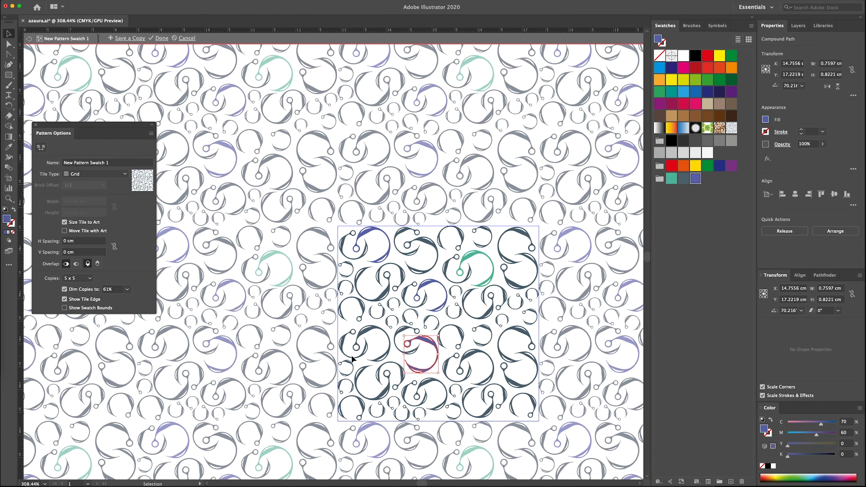
{"action": "left_click", "coordinate": [343, 346]}
{"action": "left_click", "coordinate": [488, 364], "text": "shift"}
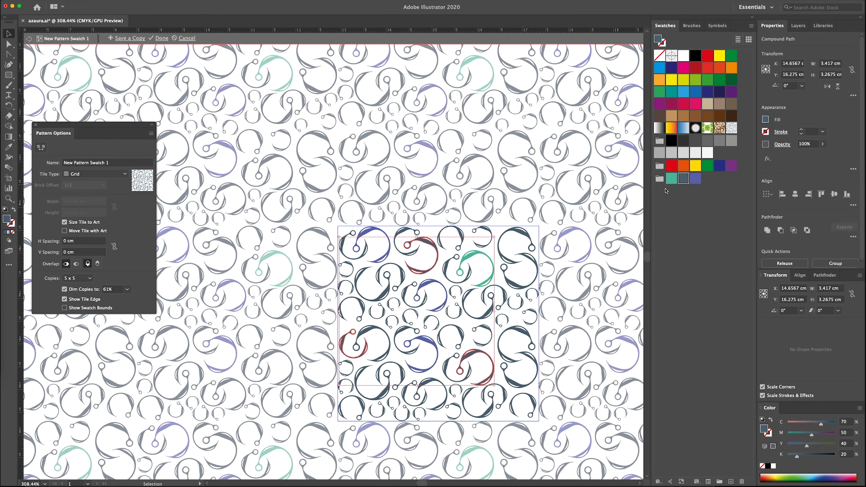
{"action": "left_click", "coordinate": [696, 178]}
Colour the right, top-right, bottom-left and central swirls teal, with one dark slate.
{"action": "left_click", "coordinate": [501, 343]}
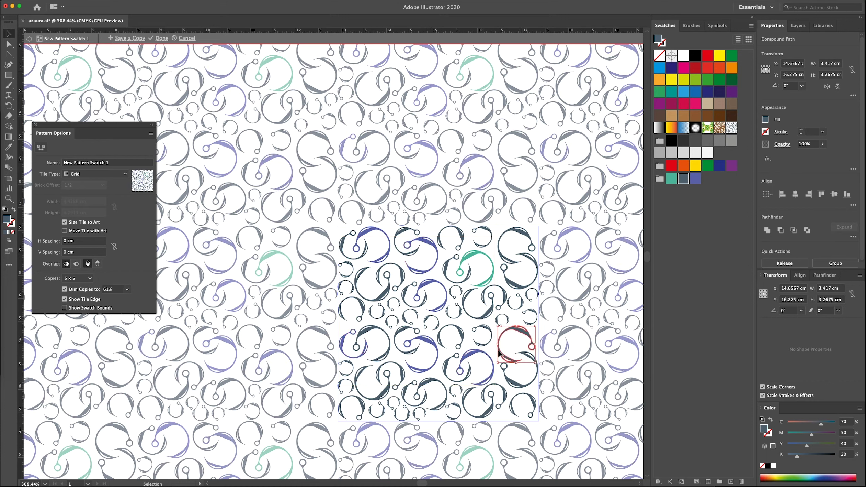
{"action": "left_click", "coordinate": [370, 302], "text": "shift"}
{"action": "left_click", "coordinate": [515, 233], "text": "shift"}
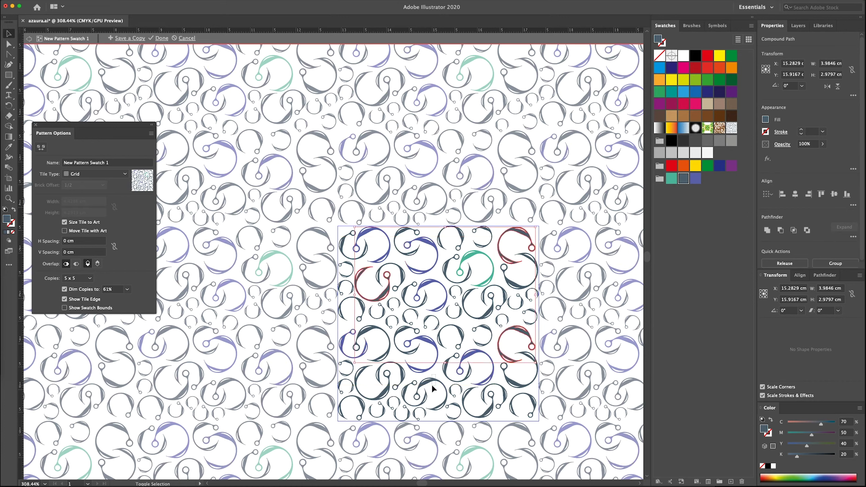
{"action": "left_click", "coordinate": [671, 178]}
{"action": "left_click", "coordinate": [371, 385]}
{"action": "left_click", "coordinate": [671, 178]}
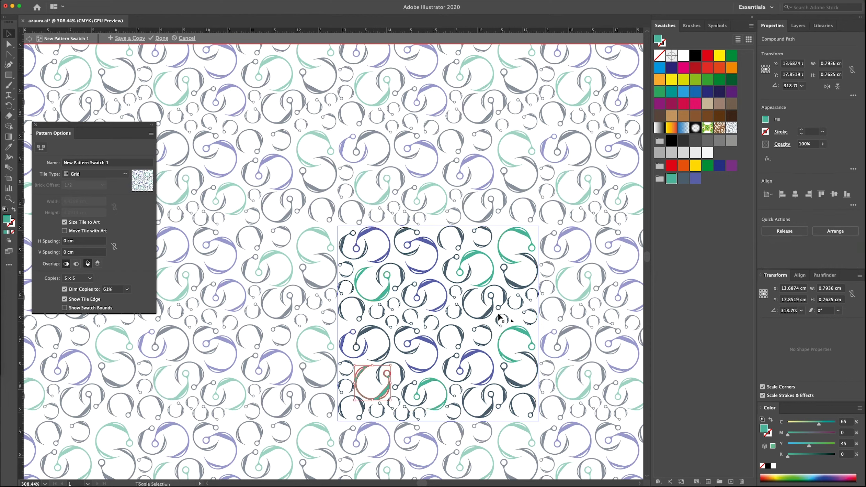
{"action": "left_click", "coordinate": [488, 304]}
{"action": "left_click", "coordinate": [683, 178]}
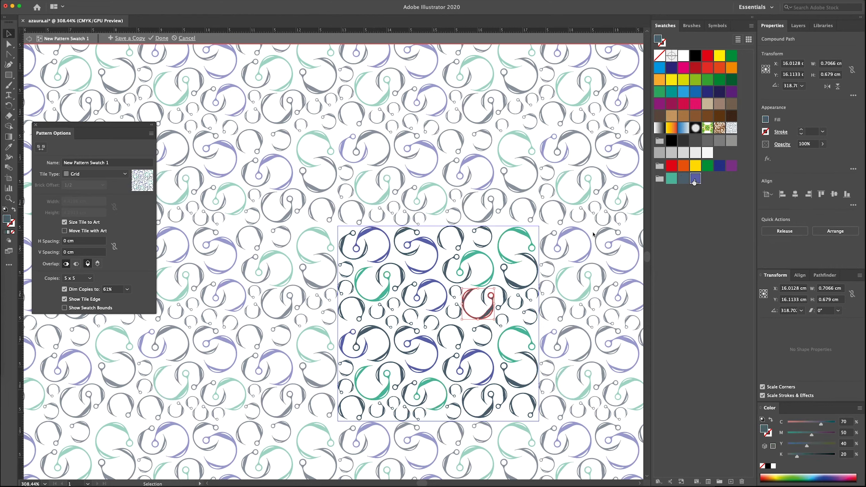
{"action": "left_click", "coordinate": [672, 178]}
{"action": "left_click", "coordinate": [398, 333]}
{"action": "left_click", "coordinate": [671, 178]}
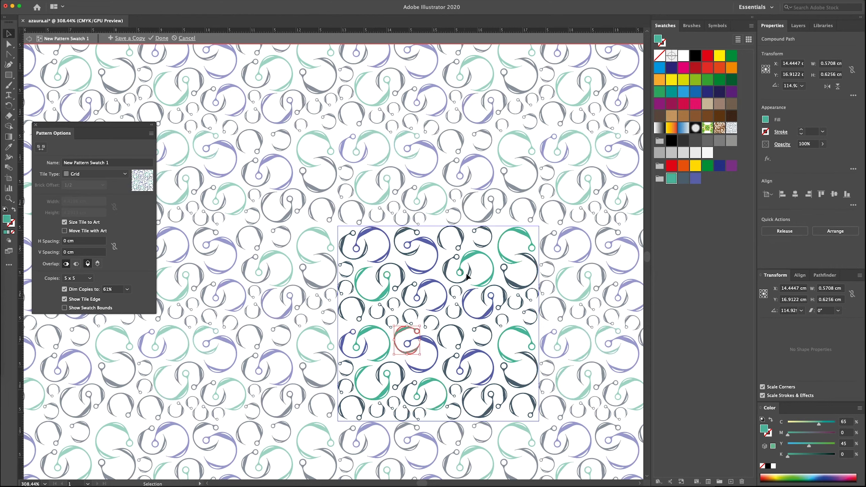
Recolour the curl near the right edge dark slate and a middle curl teal.
{"action": "left_click", "coordinate": [460, 332]}
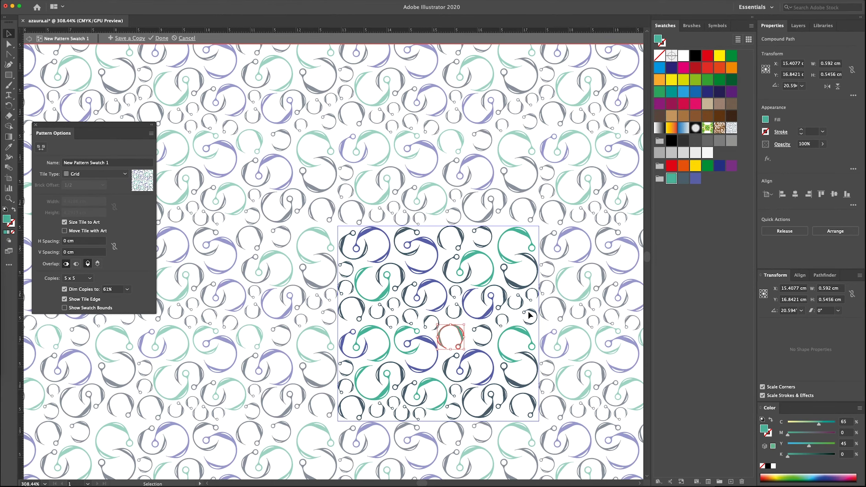
{"action": "left_click", "coordinate": [527, 279]}
{"action": "left_click", "coordinate": [684, 178]}
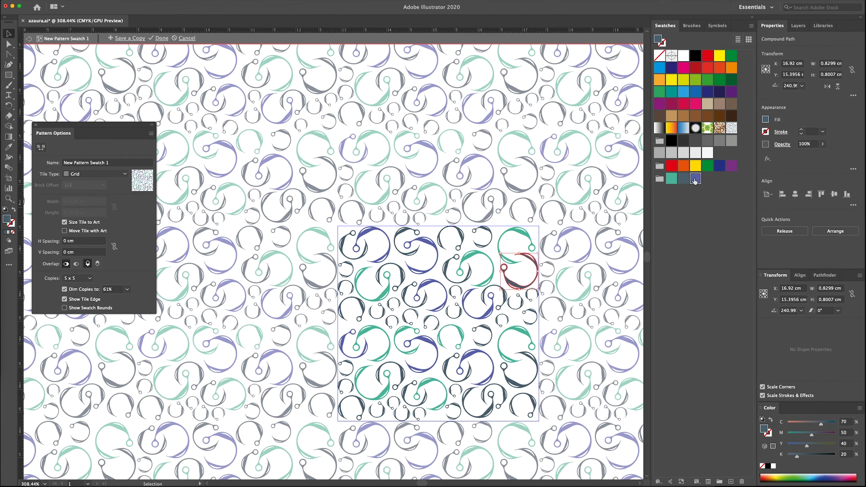
{"action": "left_click", "coordinate": [494, 296]}
{"action": "scroll", "coordinate": [381, 305], "scroll_direction": "up", "scroll_amount": 2}
{"action": "left_click", "coordinate": [402, 311]}
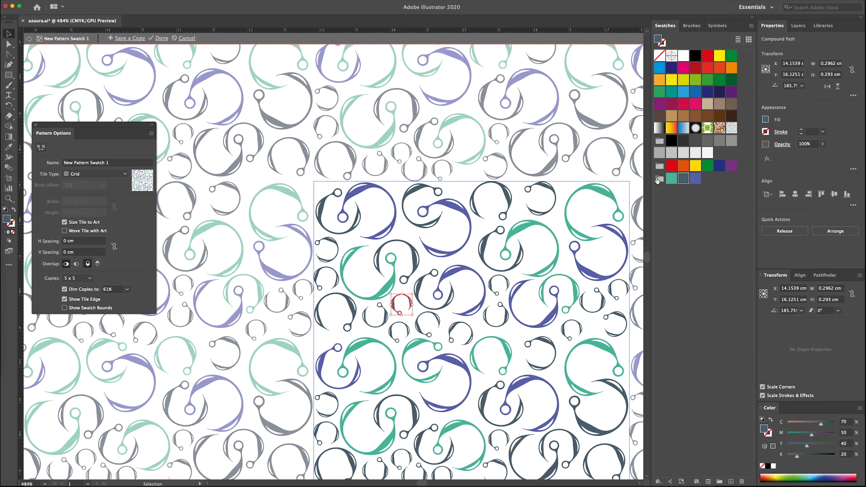
{"action": "left_click", "coordinate": [367, 316]}
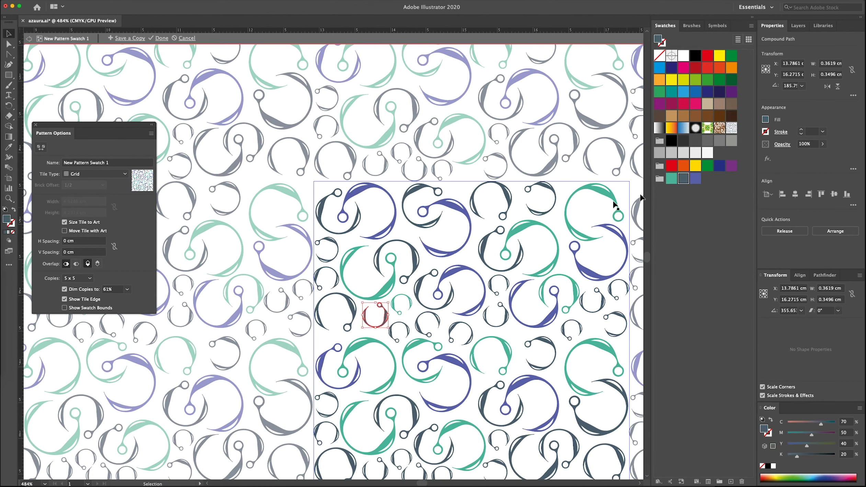
{"action": "left_click", "coordinate": [348, 318]}
{"action": "left_click", "coordinate": [398, 338]}
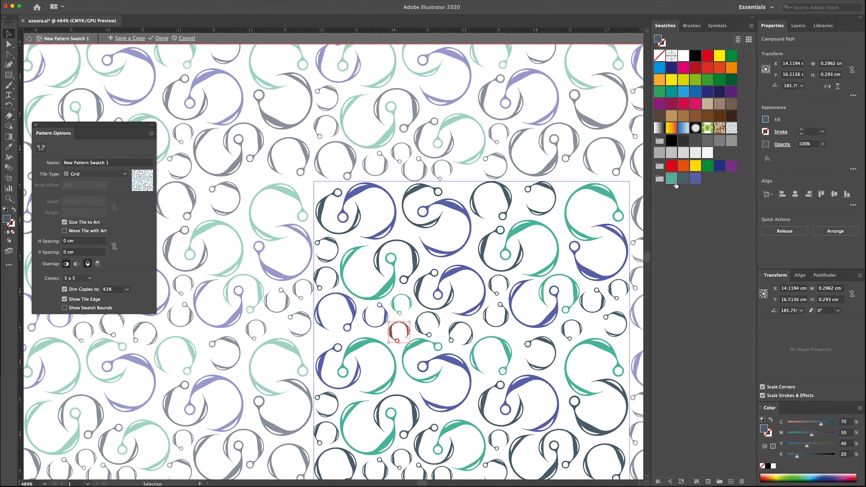
{"action": "left_click", "coordinate": [486, 404]}
{"action": "left_click_drag", "start_coordinate": [563, 323], "coordinate": [512, 267]}
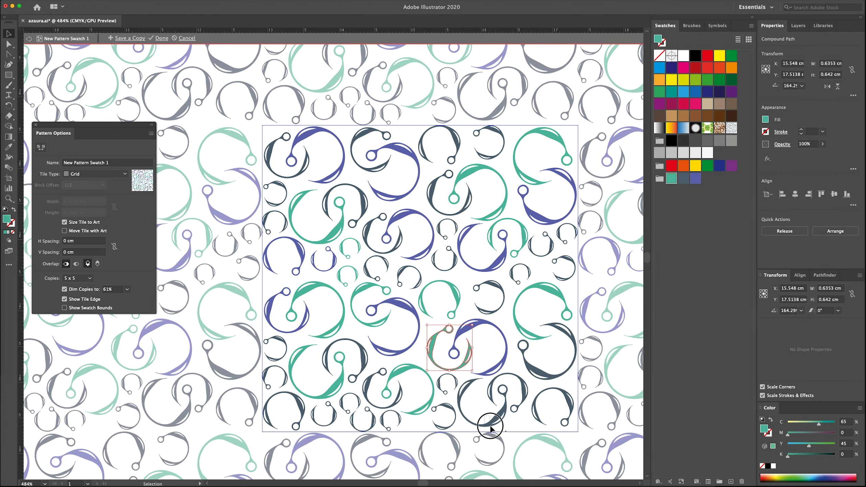
Recolour the lower-right curls blue and teal and the top curls teal.
{"action": "left_click", "coordinate": [483, 406]}
{"action": "left_click", "coordinate": [672, 178]}
{"action": "left_click", "coordinate": [546, 364]}
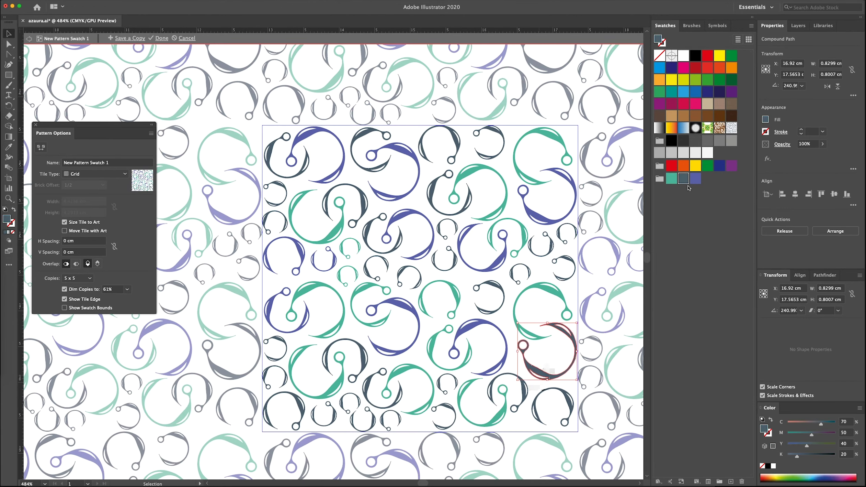
{"action": "left_click", "coordinate": [696, 178]}
{"action": "left_click", "coordinate": [491, 395]}
{"action": "left_click", "coordinate": [569, 404]}
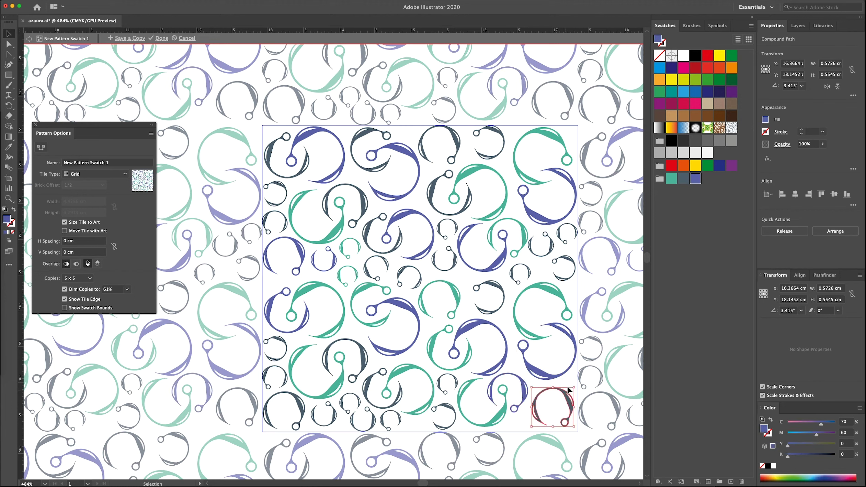
{"action": "left_click", "coordinate": [684, 177]}
{"action": "left_click", "coordinate": [672, 178]}
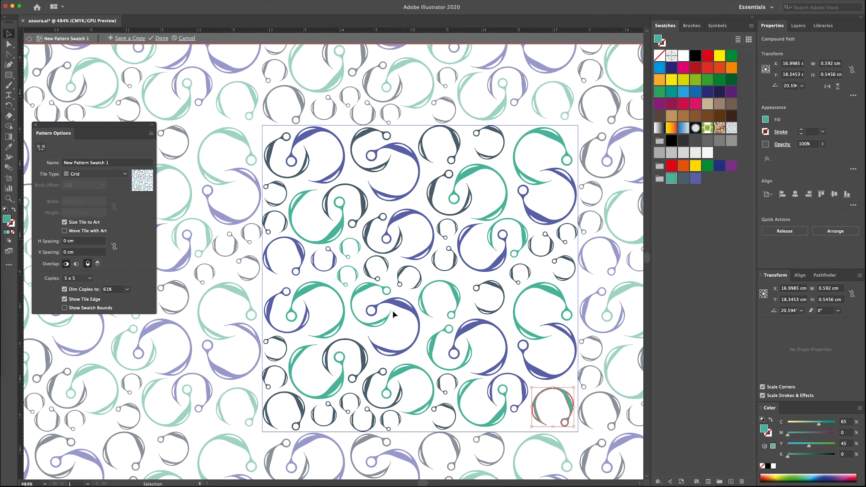
{"action": "left_click", "coordinate": [367, 190]}
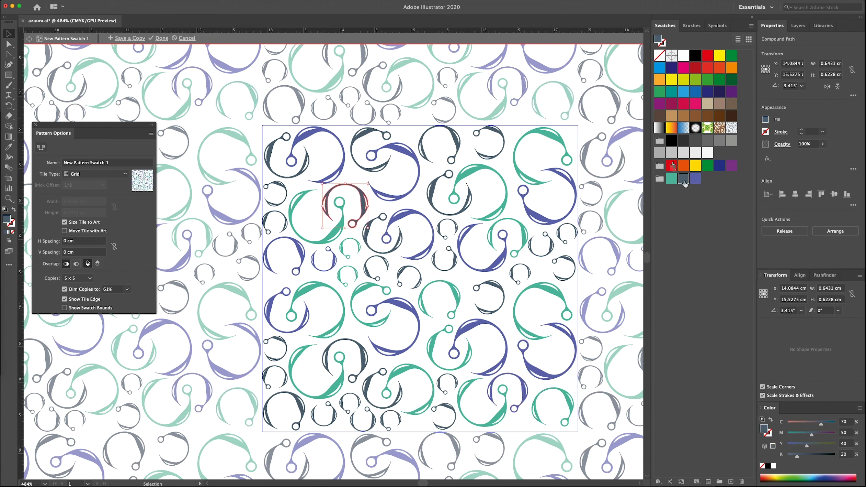
{"action": "left_click", "coordinate": [448, 144]}
{"action": "left_click", "coordinate": [672, 178]}
{"action": "left_click", "coordinate": [469, 191]}
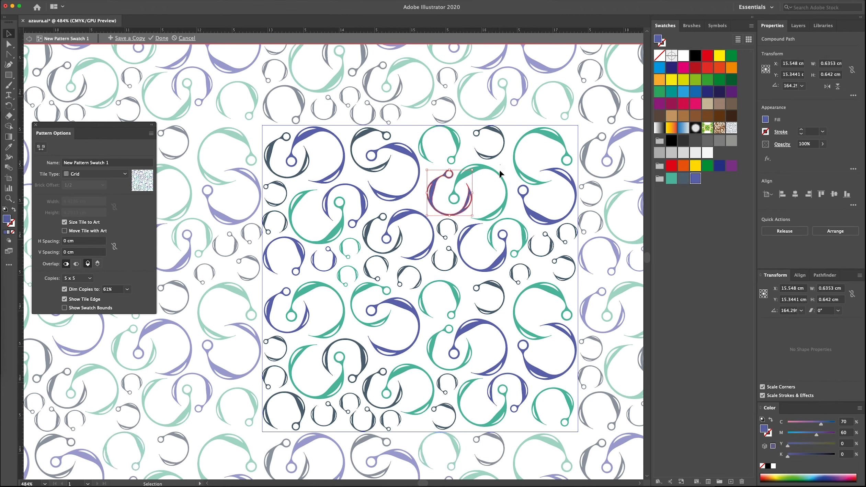
Make the top and central curls teal, the bottom-left curl blue, and finish the swatch.
{"action": "left_click", "coordinate": [504, 155]}
{"action": "left_click", "coordinate": [356, 138]}
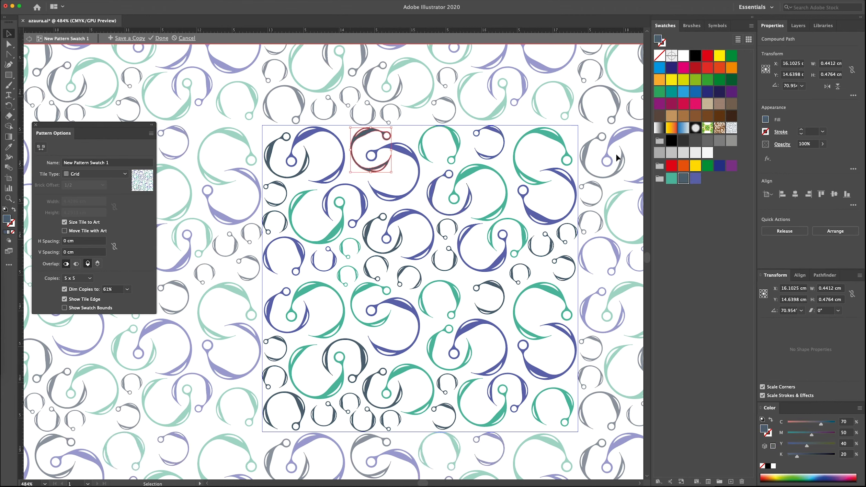
{"action": "left_click", "coordinate": [672, 178]}
{"action": "left_click", "coordinate": [302, 170]}
{"action": "left_click", "coordinate": [672, 179]}
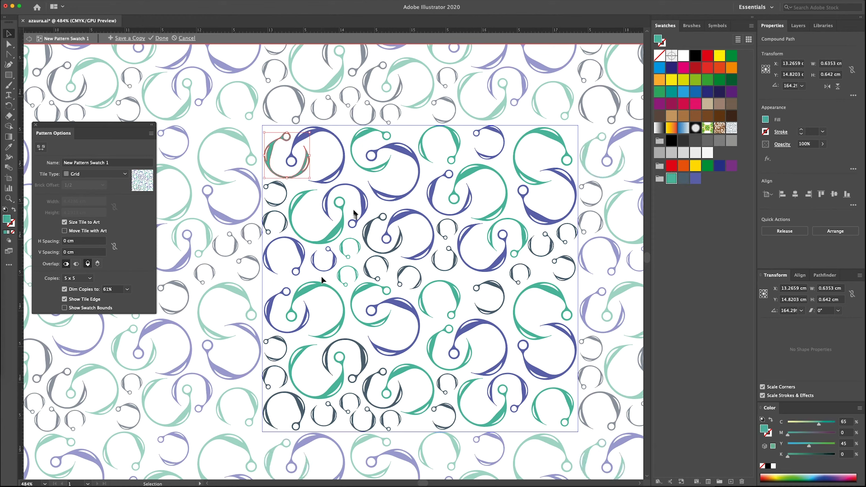
{"action": "left_click", "coordinate": [304, 402]}
{"action": "left_click", "coordinate": [695, 178]}
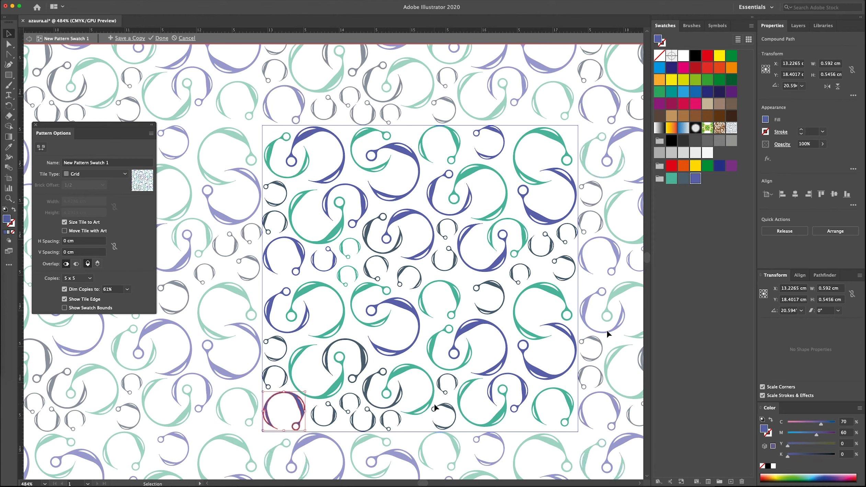
{"action": "left_click", "coordinate": [391, 252]}
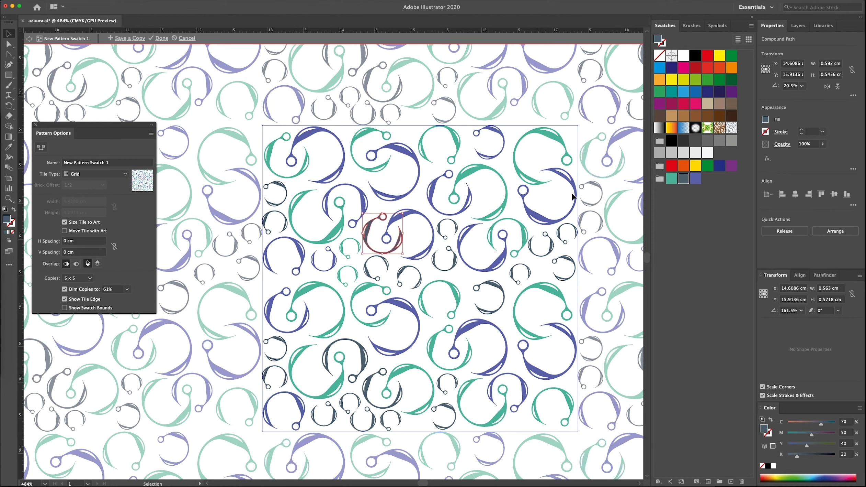
{"action": "left_click", "coordinate": [671, 92]}
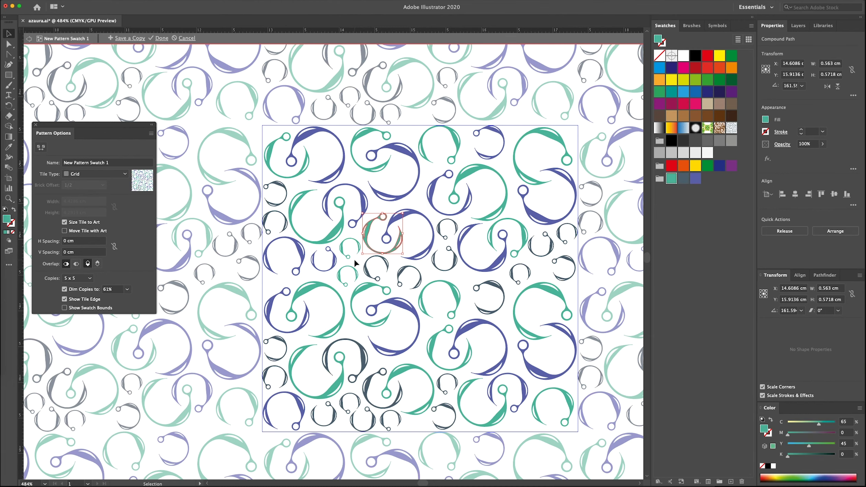
{"action": "left_click", "coordinate": [625, 174]}
{"action": "left_click", "coordinate": [166, 40]}
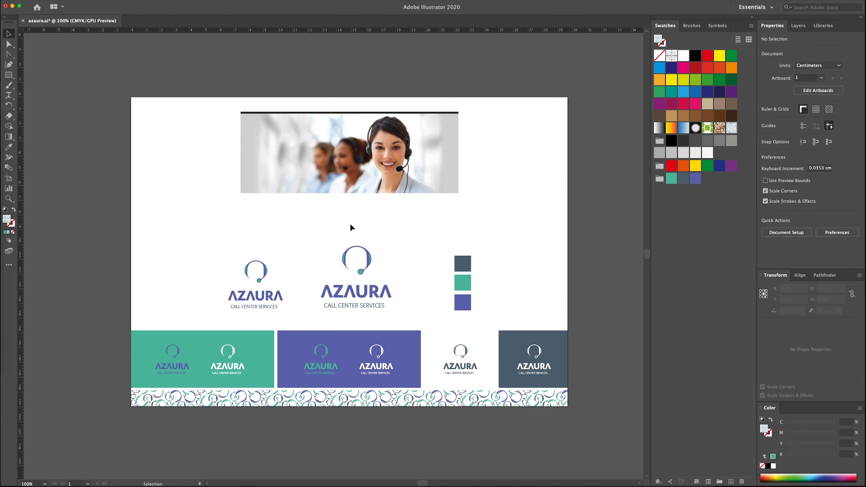
Move the call-center photo to the top edge and draw a tall swirl-pattern rectangle at upper left.
{"action": "left_click", "coordinate": [316, 178]}
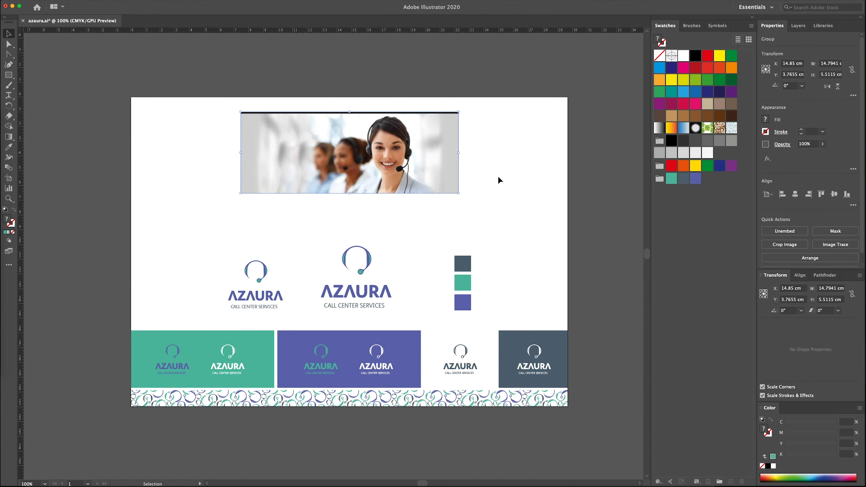
{"action": "left_click_drag", "start_coordinate": [410, 183], "coordinate": [411, 168]}
{"action": "key", "text": "m"}
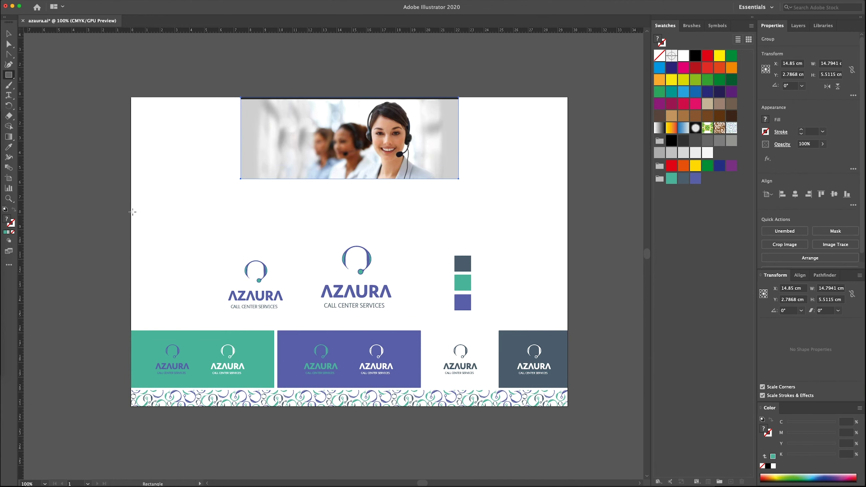
{"action": "mouse_move", "coordinate": [148, 97]}
{"action": "left_mouse_down"}
{"action": "mouse_move", "coordinate": [221, 241]}
{"action": "mouse_move", "coordinate": [329, 250]}
{"action": "left_mouse_up"}
{"action": "key", "text": "ctrl+shift+a"}
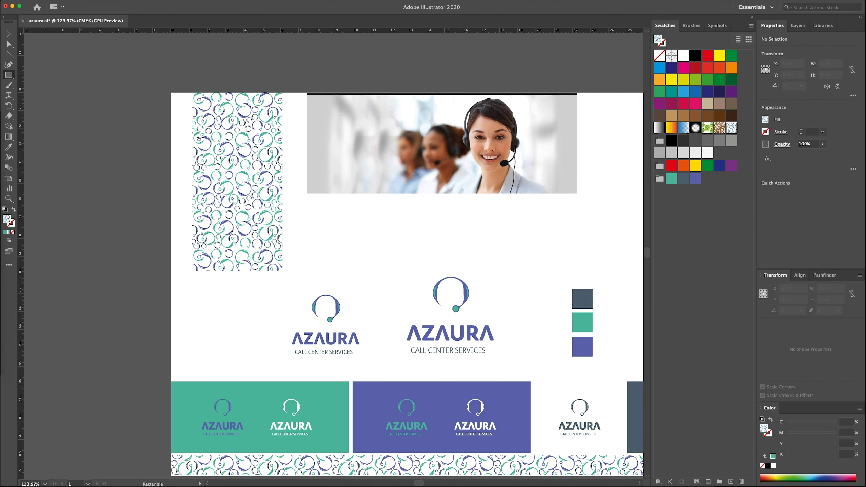
Add a white rectangle over the strip's lower part and shrink the small AZAURA logo.
{"action": "left_click_drag", "start_coordinate": [252, 228], "coordinate": [275, 257]}
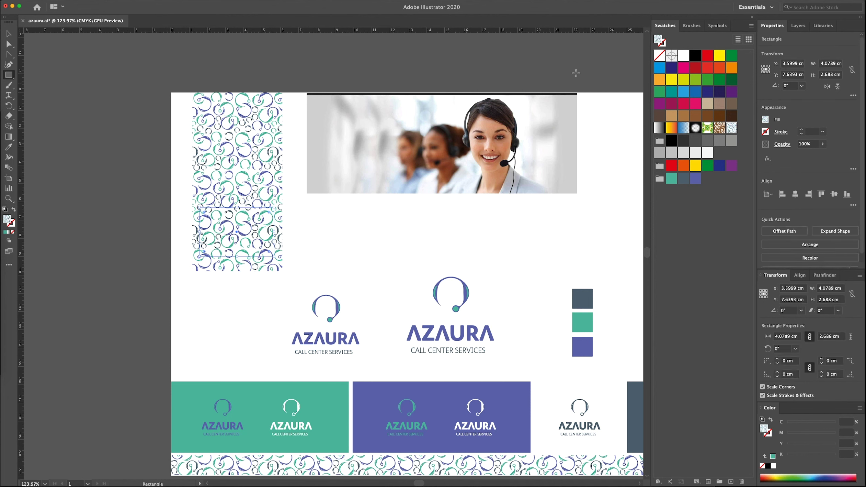
{"action": "left_click", "coordinate": [683, 55]}
{"action": "key", "text": "v"}
{"action": "left_click", "coordinate": [371, 288]}
{"action": "left_click", "coordinate": [326, 330]}
{"action": "left_click_drag", "start_coordinate": [291, 293], "coordinate": [300, 309]}
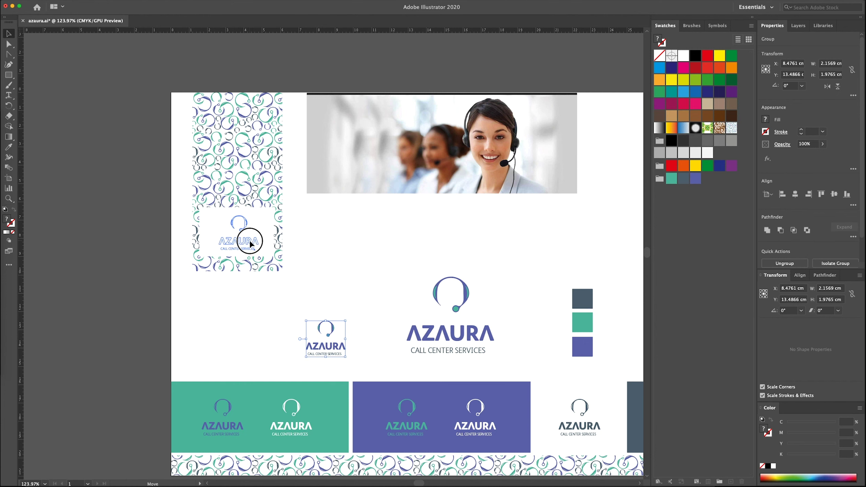
Place the small AZAURA logo inside the white panel of the pattern strip.
{"action": "left_click_drag", "start_coordinate": [338, 350], "coordinate": [252, 244]}
{"action": "scroll", "coordinate": [281, 162], "scroll_direction": "down", "scroll_amount": 5}
{"action": "scroll", "coordinate": [281, 161], "scroll_direction": "right", "scroll_amount": 5}
{"action": "left_click", "coordinate": [281, 161]}
{"action": "scroll", "coordinate": [271, 179], "scroll_direction": "up", "scroll_amount": 5}
{"action": "scroll", "coordinate": [258, 206], "scroll_direction": "left", "scroll_amount": 4}
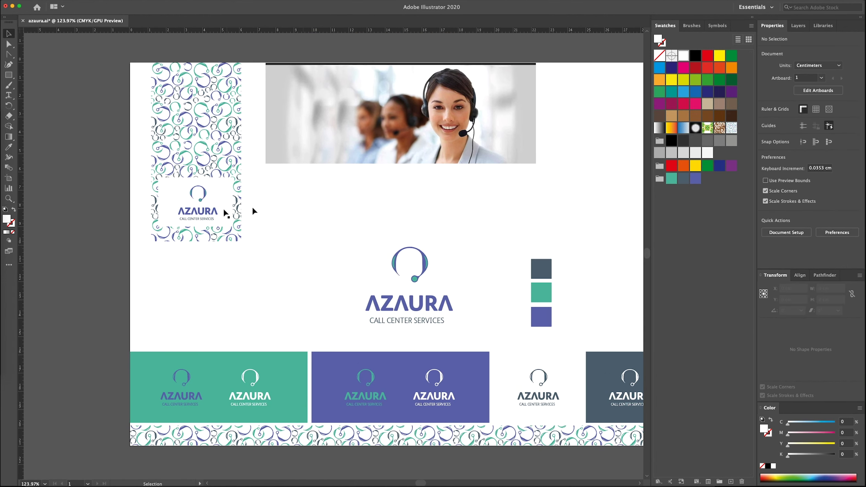
{"action": "key", "text": "space"}
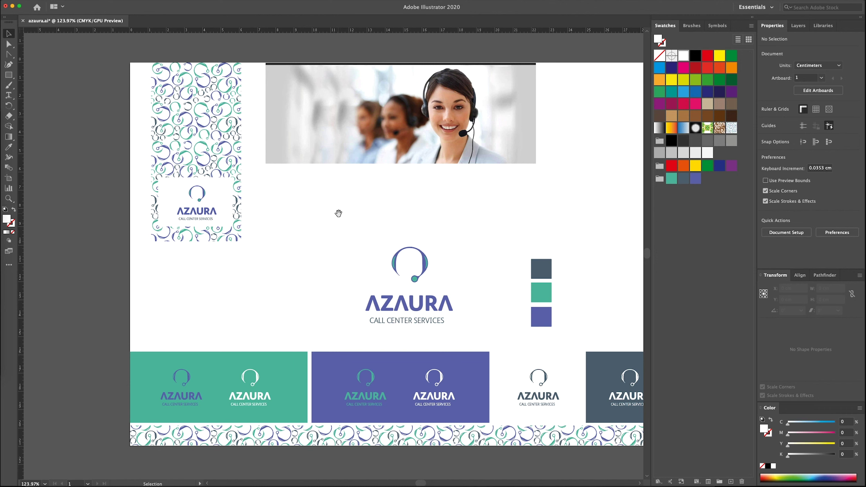
Move the three colour chips beside the strip, raise the large logo, and fit the artboard.
{"action": "mouse_move", "coordinate": [541, 326]}
{"action": "left_mouse_down"}
{"action": "mouse_move", "coordinate": [541, 289]}
{"action": "mouse_move", "coordinate": [145, 227]}
{"action": "left_mouse_up"}
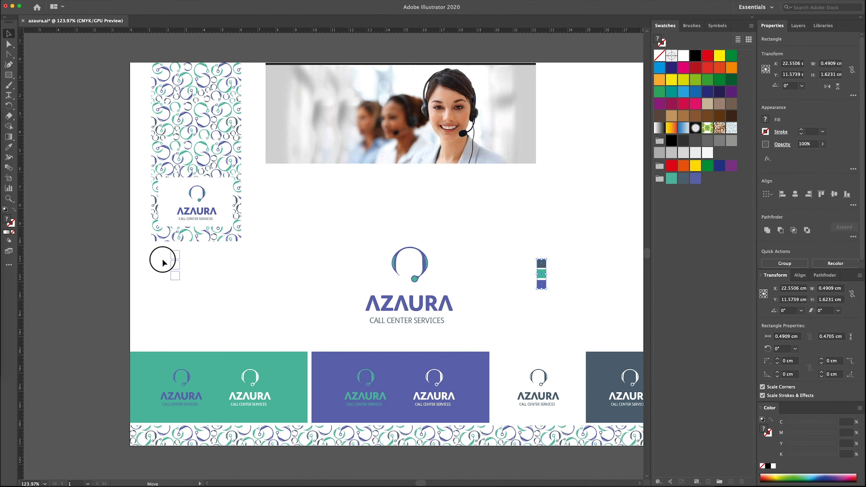
{"action": "left_click_drag", "start_coordinate": [429, 304], "coordinate": [429, 273]}
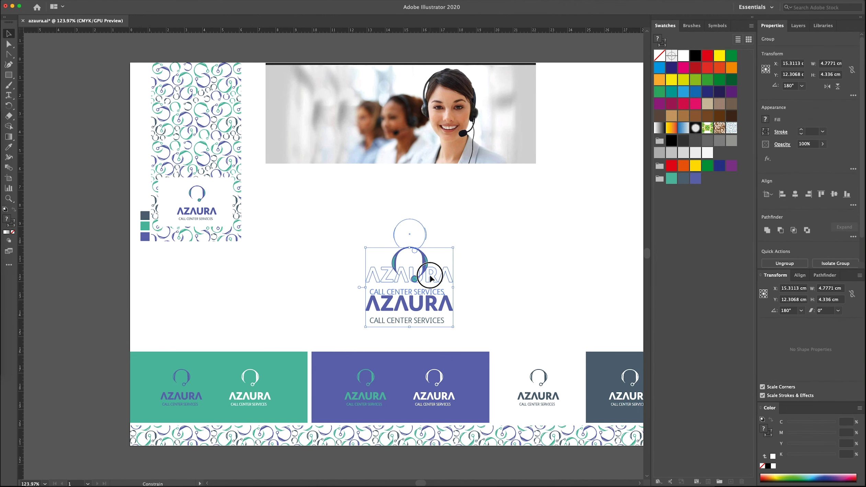
{"action": "left_click", "coordinate": [525, 305]}
{"action": "key", "text": "a"}
{"action": "key", "text": "ctrl+0"}
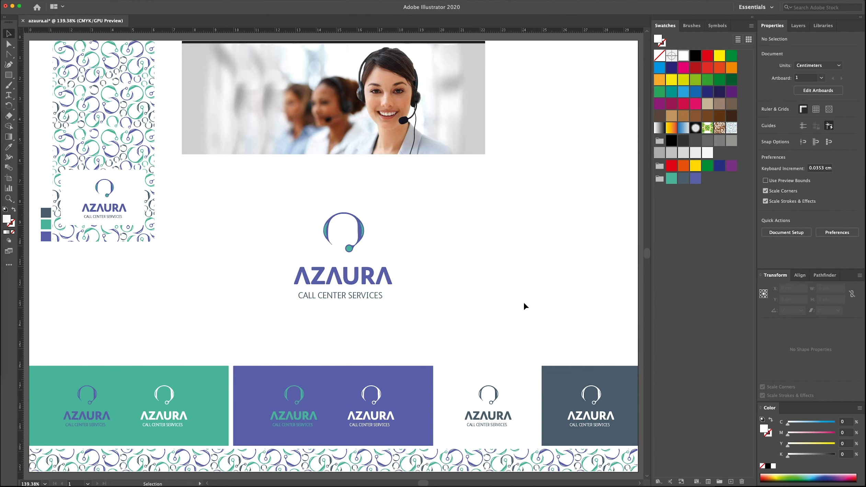